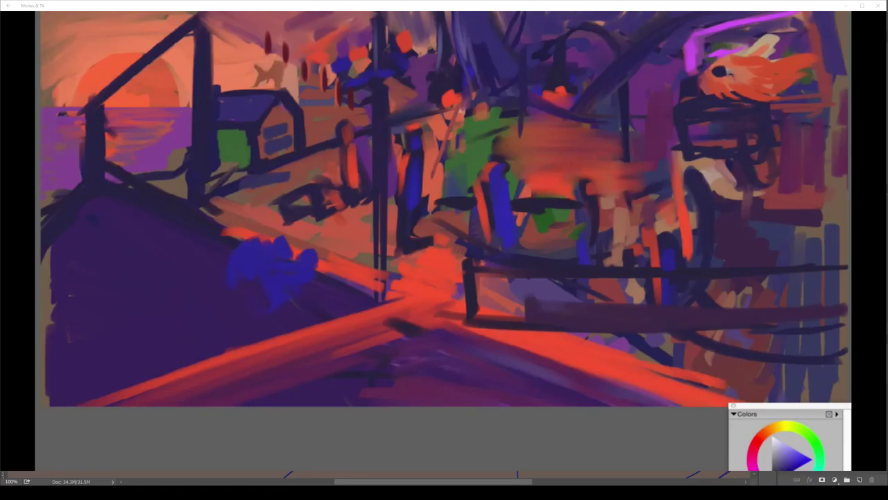
drag(239, 266, 298, 271)
drag(209, 186, 263, 217)
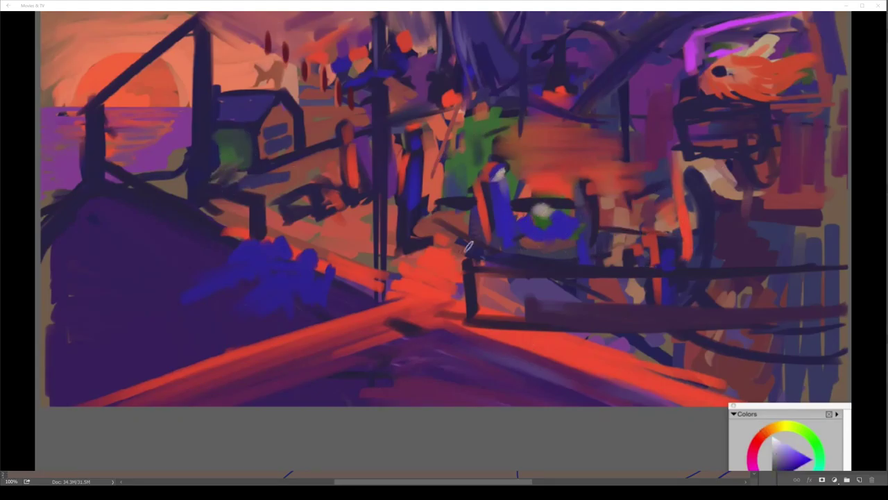
drag(576, 182, 529, 196)
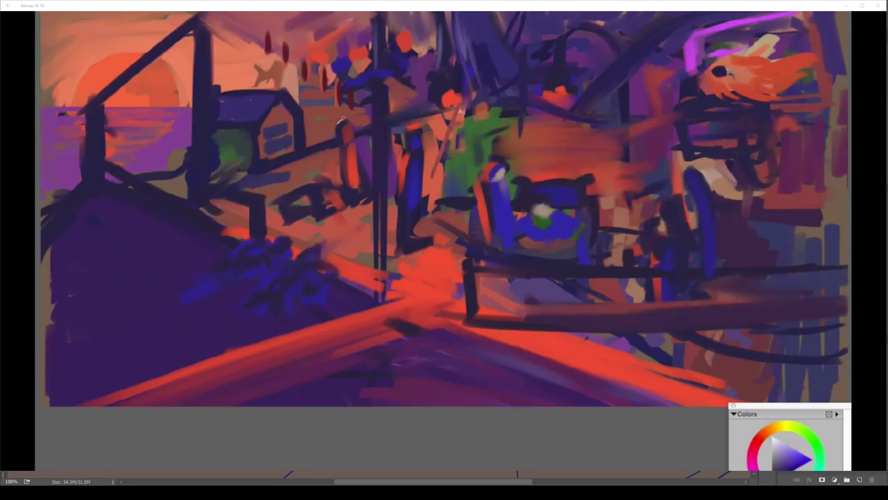
drag(45, 253, 43, 311)
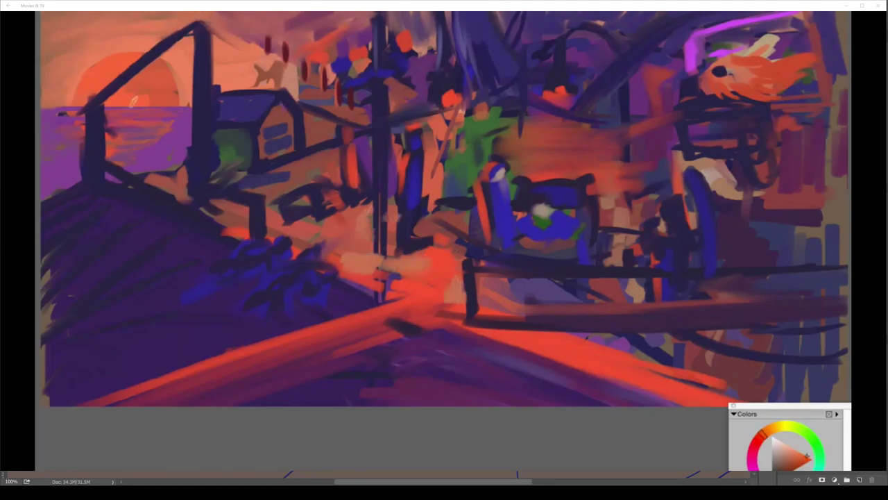
drag(89, 104, 87, 176)
drag(188, 28, 187, 204)
alt+click(173, 167)
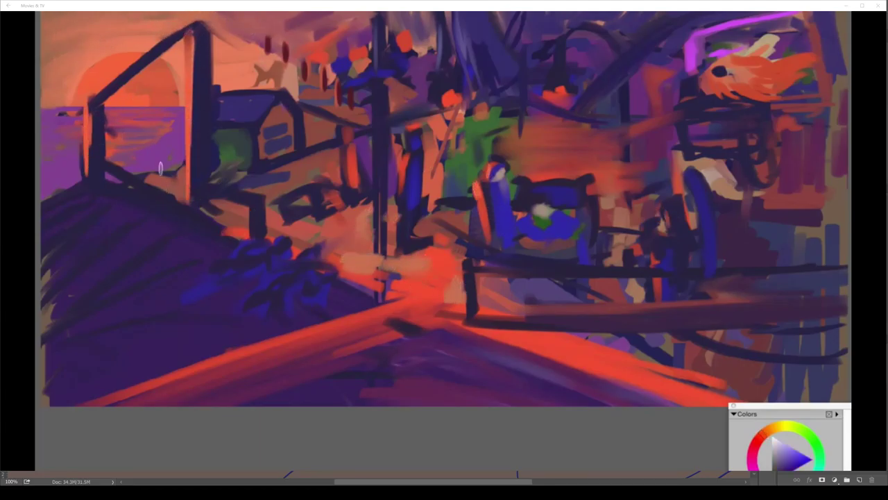
drag(220, 93, 326, 12)
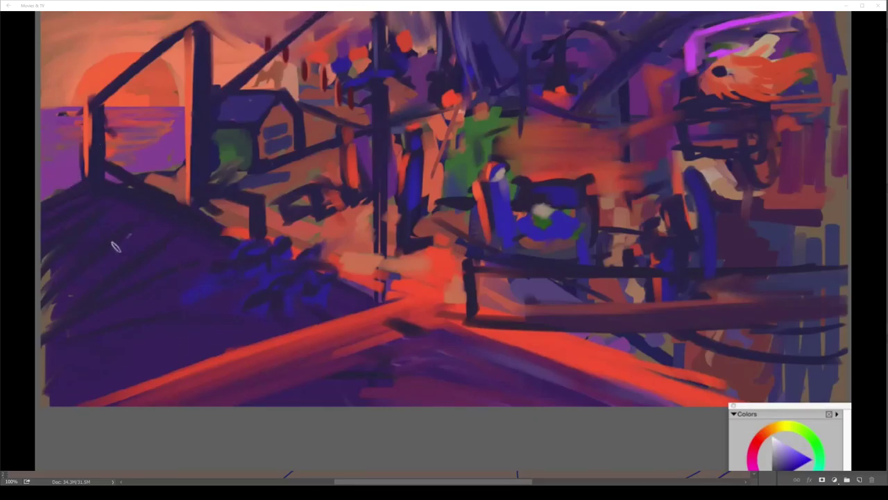
mouse_move(143, 281)
mouse_down()
mouse_move(83, 399)
mouse_move(40, 228)
mouse_up()
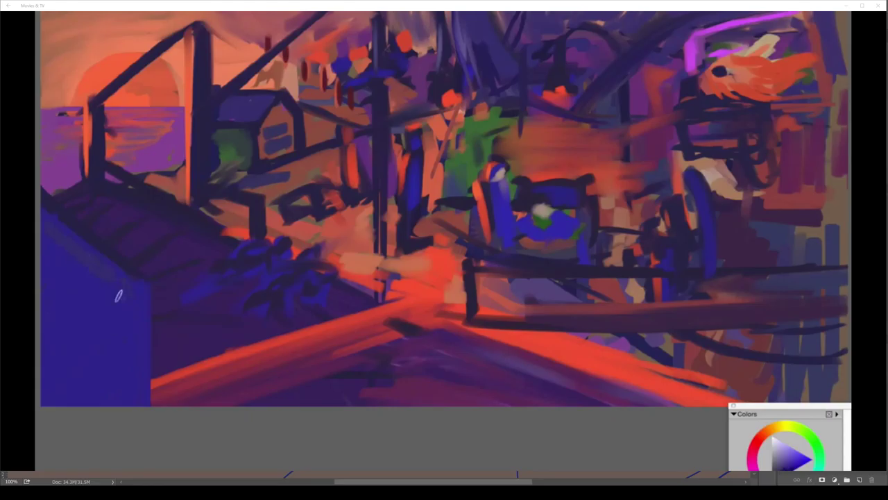
alt+click(134, 284)
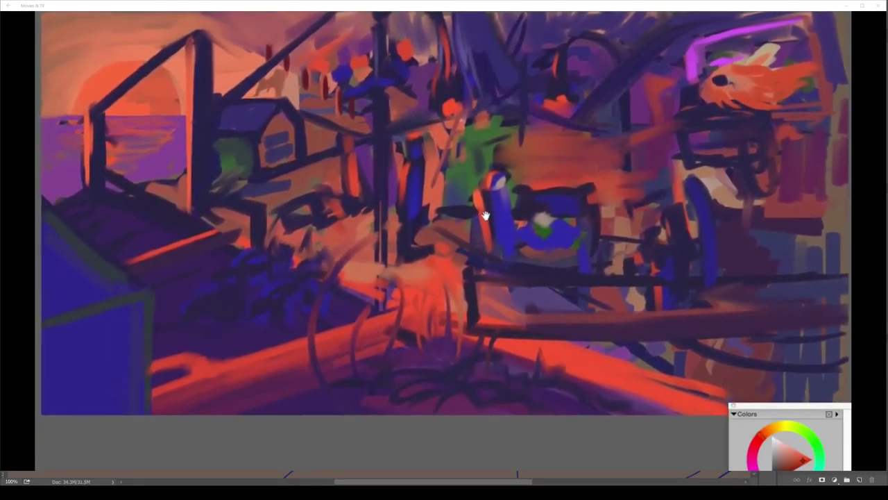
drag(486, 216, 486, 204)
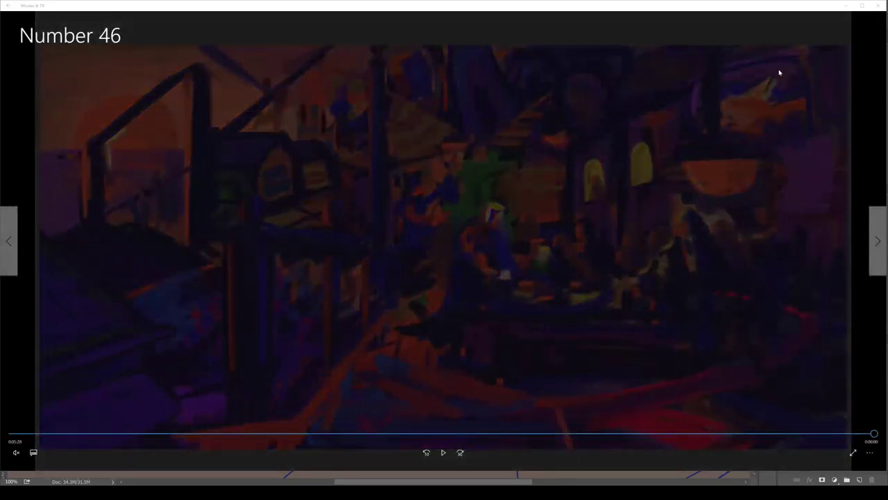
Close the video player and fill the whole Untitled-1 canvas with brown to cover the old sketches.
click(878, 5)
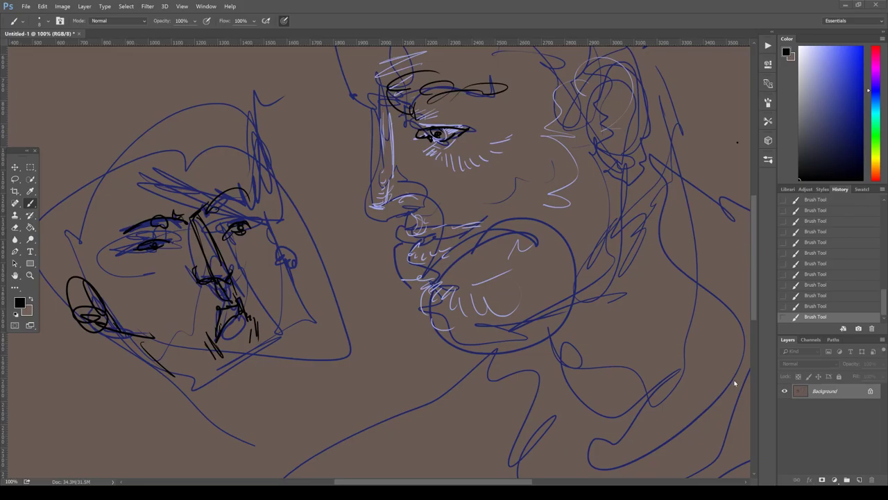
key(ctrl+a)
key(shift+BackSpace)
key(Return)
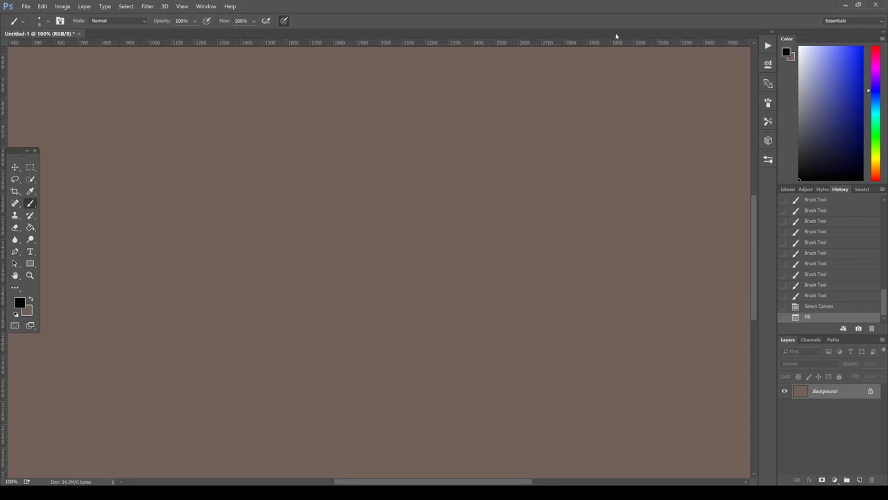
Undock the Untitled-1 document into a floating window and narrow it to about half the workspace.
drag(46, 34, 70, 53)
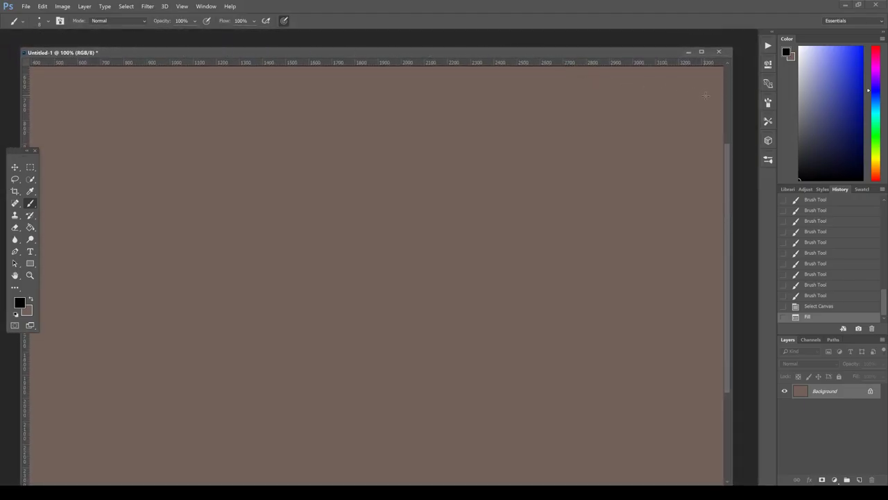
drag(733, 95, 375, 96)
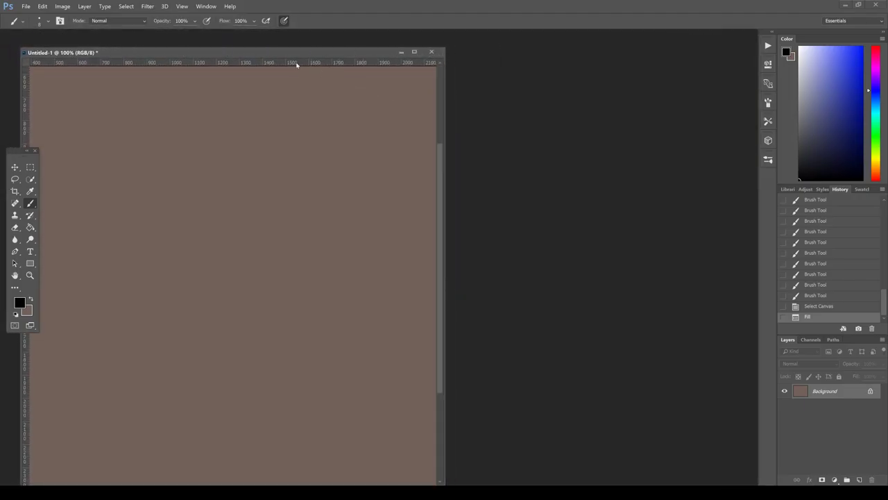
Create a new document with the offered settings and paste the copied portrait photo into it.
key(ctrl+n)
key(Return)
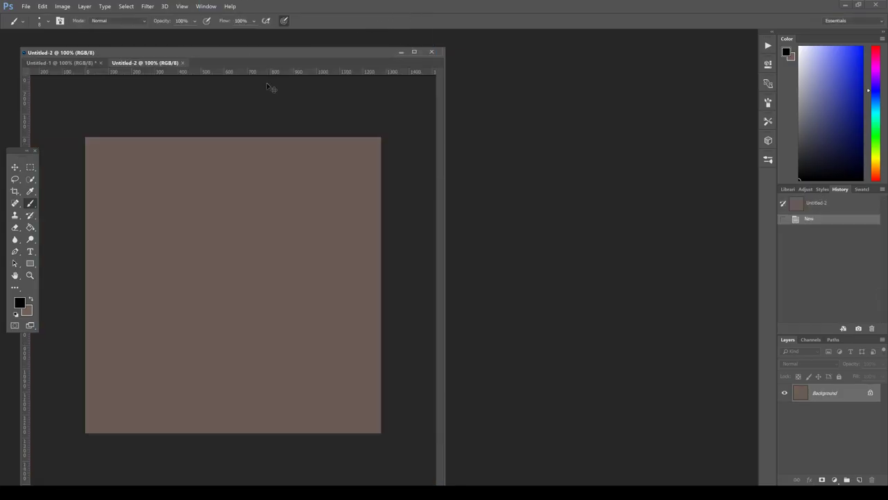
key(ctrl+v)
Float the portrait reference in its own narrow window and arrange it side by side with the blank canvas.
drag(156, 61, 495, 36)
drag(865, 134, 747, 136)
drag(442, 142, 477, 139)
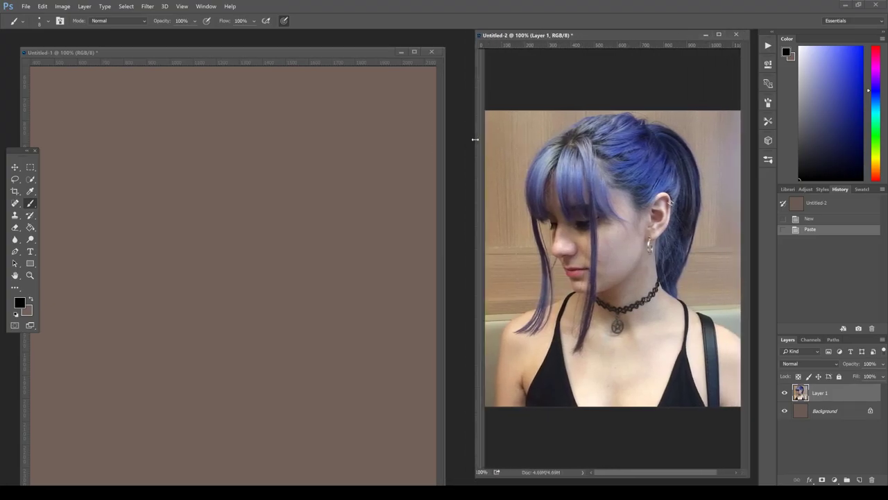
drag(565, 36, 569, 43)
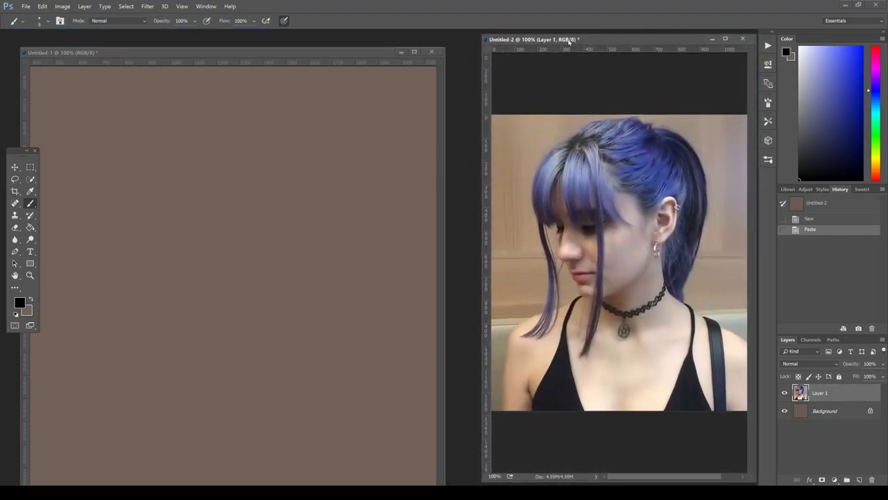
drag(371, 56, 389, 46)
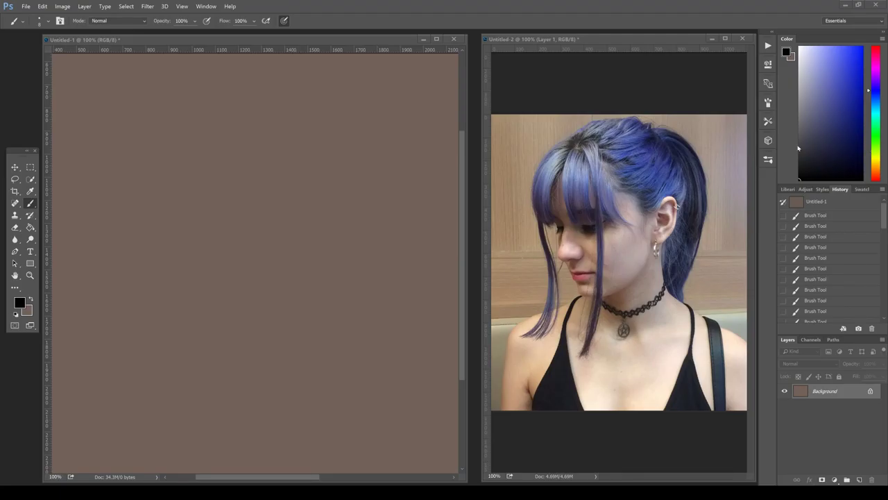
Sketch overlapping black construction circles for the cranium on the blank Untitled-1 canvas.
click(340, 44)
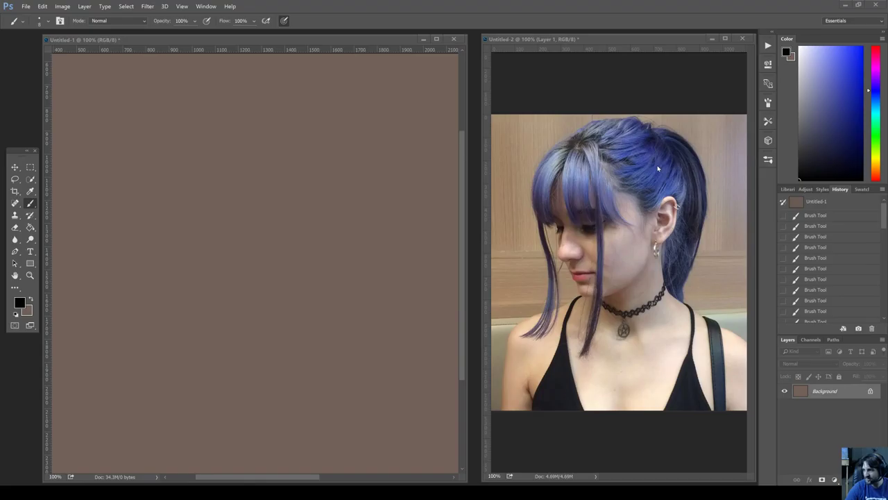
click(277, 42)
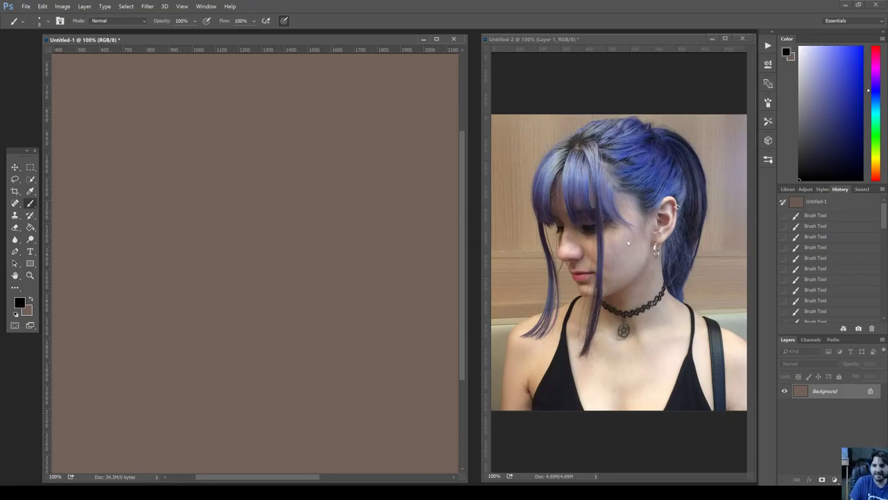
drag(236, 134, 209, 269)
drag(351, 267, 201, 264)
mouse_move(236, 116)
mouse_down()
mouse_move(201, 152)
mouse_move(275, 116)
mouse_up()
Sketch the angular chin and jawline below the cranium circle and rough in the ear behind the jaw.
drag(233, 320, 233, 325)
drag(196, 207, 233, 325)
mouse_move(211, 241)
mouse_down()
mouse_move(236, 337)
mouse_move(249, 326)
mouse_move(262, 330)
mouse_up()
mouse_move(232, 321)
mouse_down()
mouse_move(266, 328)
mouse_move(316, 295)
mouse_up()
mouse_move(268, 325)
mouse_down()
mouse_move(321, 287)
mouse_move(323, 240)
mouse_up()
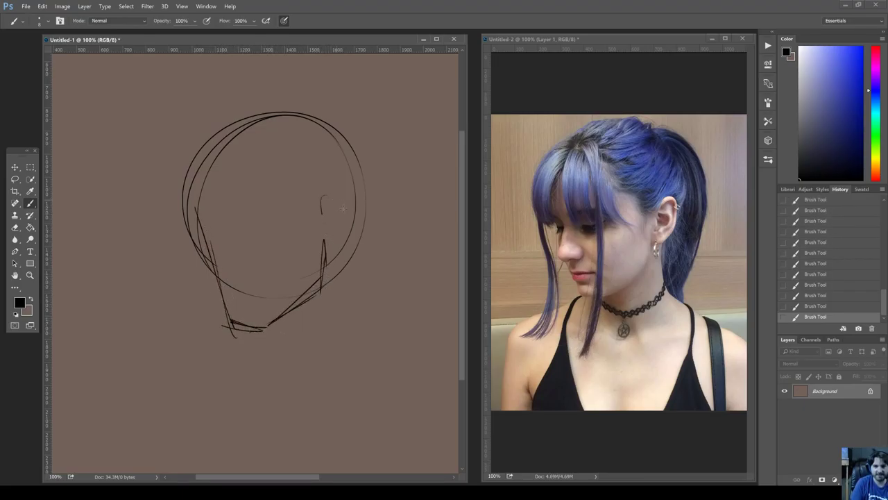
mouse_move(326, 207)
mouse_down()
mouse_move(329, 242)
mouse_move(332, 212)
mouse_up()
drag(321, 239, 340, 246)
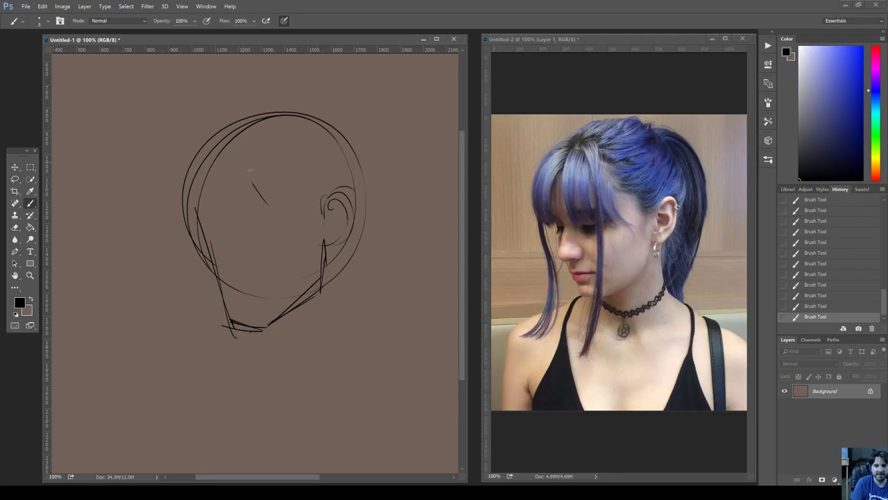
Sketch the fringe strands falling over the forehead and the downcast near eye beneath them.
mouse_move(229, 143)
mouse_down()
mouse_move(274, 201)
mouse_move(325, 210)
mouse_move(325, 232)
mouse_move(252, 150)
mouse_move(183, 234)
mouse_move(213, 240)
mouse_up()
mouse_move(229, 158)
mouse_down()
mouse_move(211, 236)
mouse_move(229, 224)
mouse_up()
drag(241, 243, 268, 236)
drag(230, 163, 239, 232)
drag(233, 234, 269, 225)
drag(236, 240, 279, 230)
drag(247, 179, 258, 212)
mouse_move(244, 163)
mouse_down()
mouse_move(262, 220)
mouse_move(280, 229)
mouse_up()
drag(260, 180, 290, 236)
mouse_move(272, 236)
mouse_down()
mouse_move(284, 238)
mouse_move(268, 250)
mouse_move(247, 245)
mouse_move(246, 228)
mouse_move(271, 221)
mouse_up()
drag(257, 227, 273, 222)
Sketch the base and bridge of the nose and mark the far brow and eye beside it.
drag(239, 280, 214, 286)
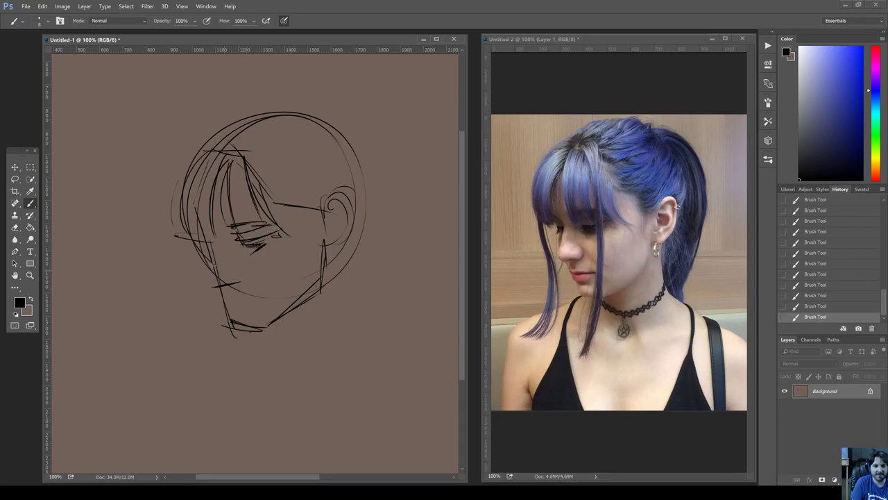
drag(214, 237, 207, 286)
drag(199, 226, 211, 234)
drag(197, 228, 204, 243)
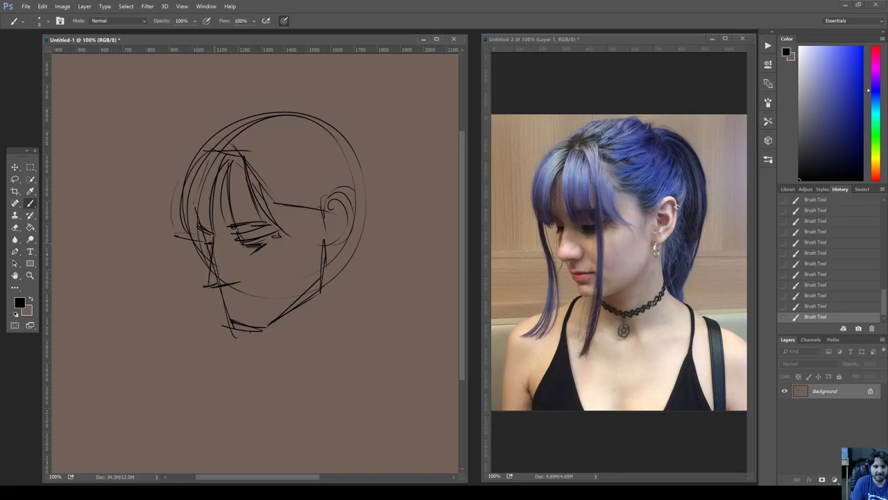
Sketch the lips and chin, and clean up the chin lines with the brown background colour.
mouse_move(224, 284)
mouse_down()
mouse_move(222, 299)
mouse_move(235, 305)
mouse_move(263, 299)
mouse_move(243, 302)
mouse_move(258, 300)
mouse_move(232, 327)
mouse_move(243, 332)
mouse_move(300, 316)
mouse_up()
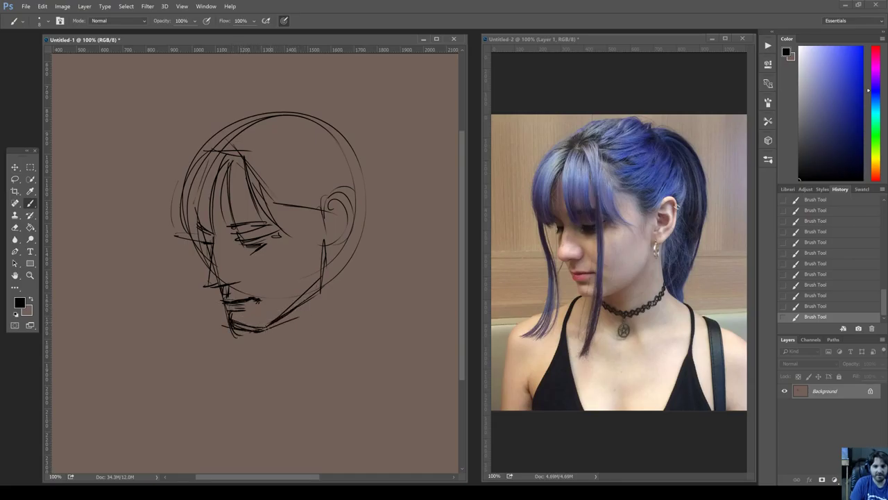
key(x)
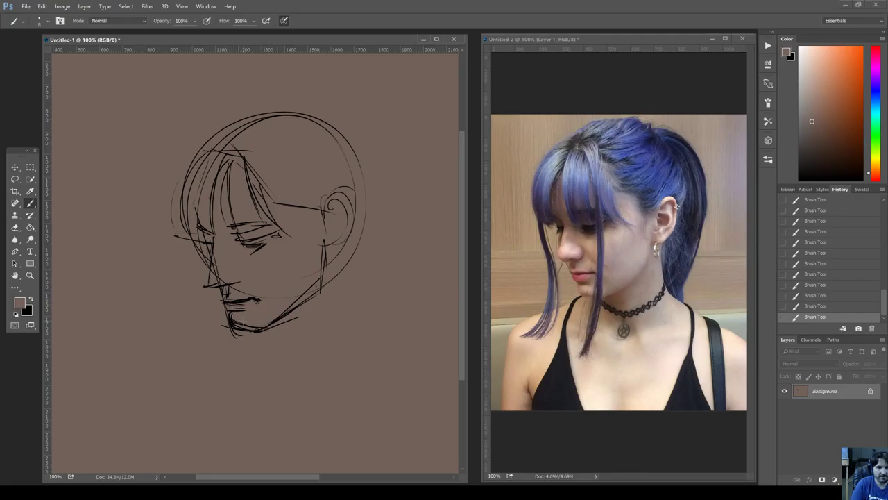
drag(230, 320, 247, 325)
key(x)
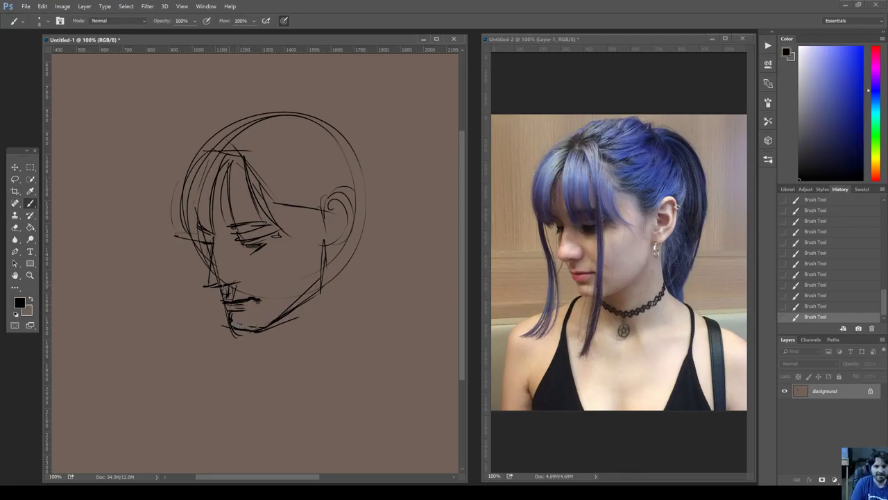
Shape the nose tip and nostril in black, paint out stray bridge lines in brown, and darken the far brow.
drag(227, 283, 241, 275)
key(x)
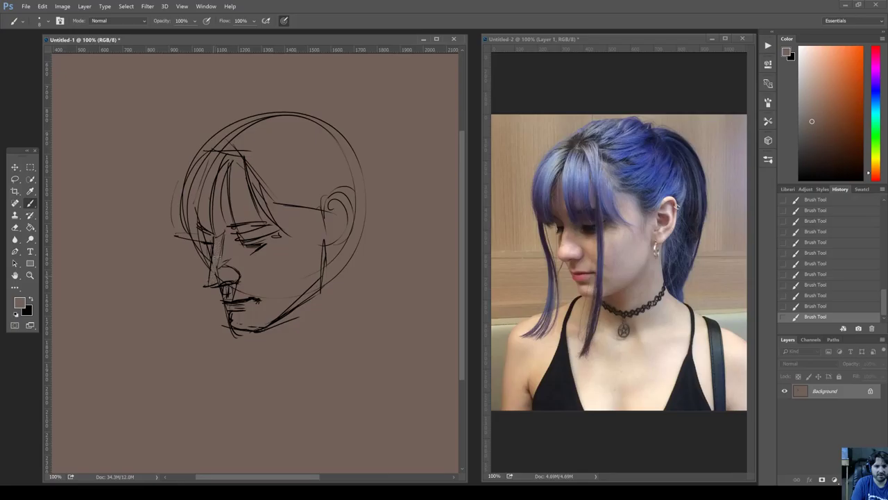
drag(214, 268, 216, 282)
key(x)
mouse_move(221, 236)
mouse_down()
mouse_move(220, 258)
mouse_move(203, 224)
mouse_up()
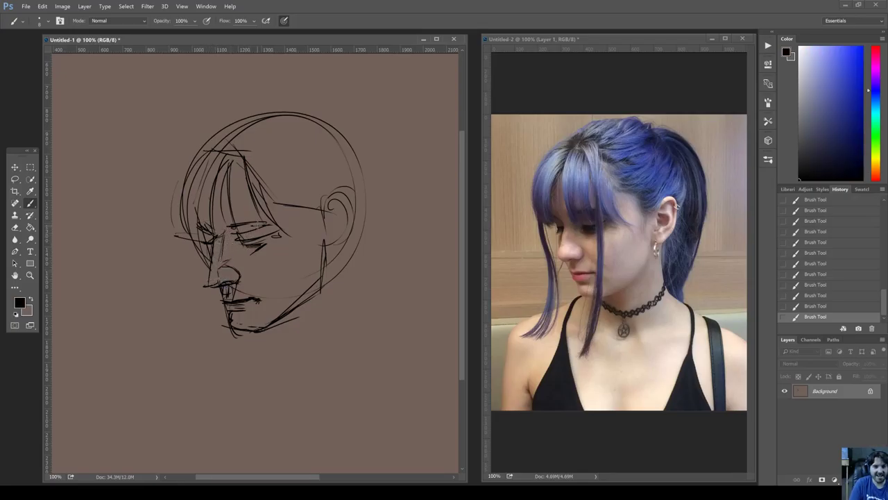
Darken the near brow and fringe, and add swept-back hair strands from the temple.
mouse_move(229, 232)
mouse_down()
mouse_move(229, 223)
mouse_move(262, 224)
mouse_up()
drag(231, 164, 228, 221)
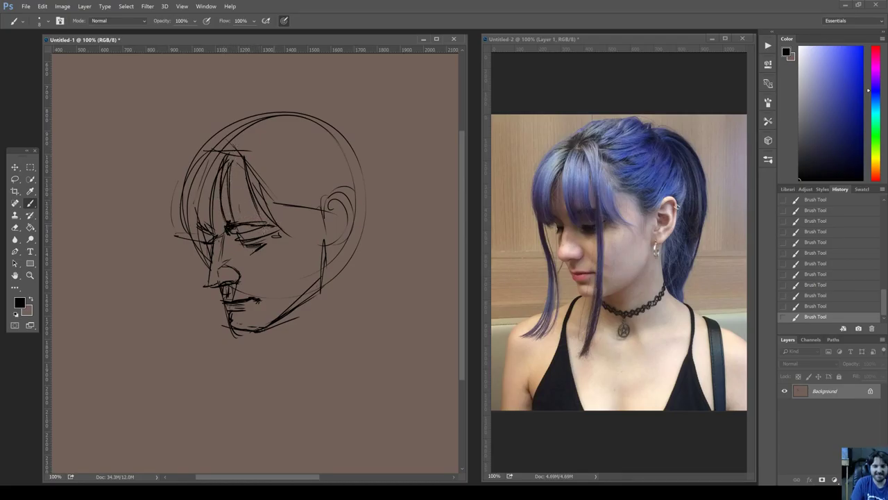
drag(251, 158, 263, 223)
drag(254, 176, 304, 155)
mouse_move(272, 181)
mouse_down()
mouse_move(297, 171)
mouse_move(287, 181)
mouse_up()
Reinforce the hairline leading to the ear, and define the ear's outline and inner folds with darker strokes.
mouse_move(266, 193)
mouse_down()
mouse_move(281, 180)
mouse_move(299, 200)
mouse_move(315, 197)
mouse_move(306, 207)
mouse_move(326, 217)
mouse_move(316, 223)
mouse_move(344, 195)
mouse_move(341, 236)
mouse_move(328, 250)
mouse_up()
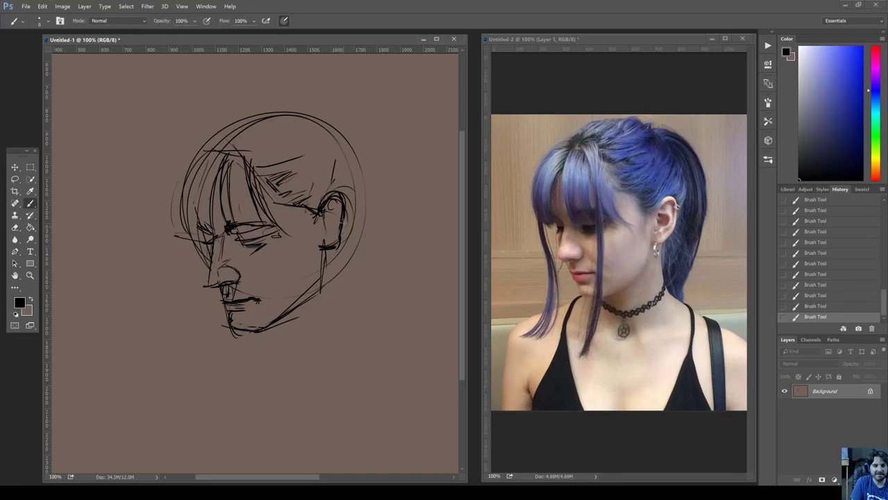
mouse_move(324, 215)
mouse_down()
mouse_move(325, 240)
mouse_move(332, 227)
mouse_move(324, 247)
mouse_move(328, 222)
mouse_move(335, 240)
mouse_up()
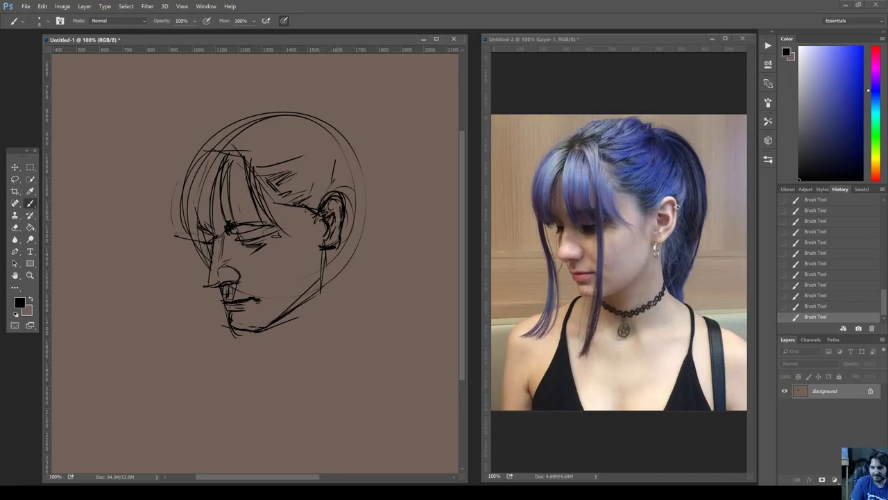
mouse_move(339, 200)
mouse_down()
mouse_move(326, 218)
mouse_move(325, 207)
mouse_up()
drag(343, 201, 329, 208)
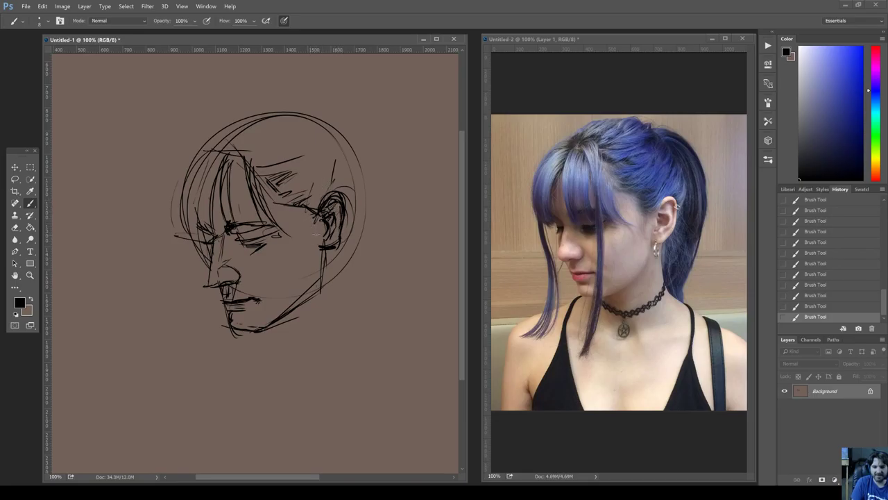
Sketch the sideburn and pulled-back hair strands above the ear, and outline the hair over the crown and forehead.
mouse_move(306, 209)
mouse_down()
mouse_move(308, 251)
mouse_move(310, 230)
mouse_up()
mouse_move(298, 159)
mouse_down()
mouse_move(318, 146)
mouse_move(263, 171)
mouse_move(278, 173)
mouse_up()
mouse_move(316, 159)
mouse_down()
mouse_move(286, 181)
mouse_move(293, 191)
mouse_up()
mouse_move(321, 175)
mouse_down()
mouse_move(305, 204)
mouse_move(313, 207)
mouse_up()
drag(301, 137, 268, 147)
mouse_move(310, 125)
mouse_down()
mouse_move(301, 135)
mouse_move(302, 114)
mouse_move(264, 105)
mouse_move(204, 141)
mouse_move(172, 181)
mouse_move(174, 223)
mouse_up()
Sketch the long loose hair lock hanging in front of the face, from the fringe to below the chin.
mouse_move(183, 159)
mouse_down()
mouse_move(174, 243)
mouse_move(199, 238)
mouse_move(189, 305)
mouse_up()
drag(184, 270, 231, 362)
drag(176, 242, 209, 365)
mouse_move(203, 304)
mouse_down()
mouse_move(191, 382)
mouse_move(216, 326)
mouse_move(229, 364)
mouse_up()
key(x)
key(x)
drag(191, 237, 195, 360)
mouse_move(185, 283)
mouse_down()
mouse_move(196, 335)
mouse_move(180, 371)
mouse_move(173, 349)
mouse_move(201, 353)
mouse_up()
mouse_move(197, 265)
mouse_down()
mouse_move(190, 358)
mouse_move(197, 342)
mouse_up()
drag(186, 251, 192, 295)
drag(179, 242, 184, 255)
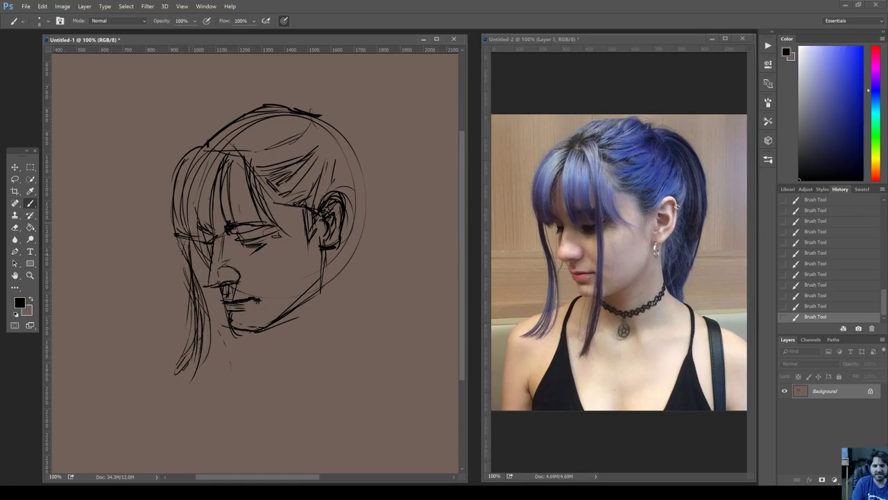
Sketch the second long hair lock falling over the near cheek and past the jaw.
drag(264, 203, 279, 313)
drag(261, 219, 292, 354)
mouse_move(272, 297)
mouse_down()
mouse_move(276, 373)
mouse_move(276, 360)
mouse_up()
drag(273, 324, 276, 336)
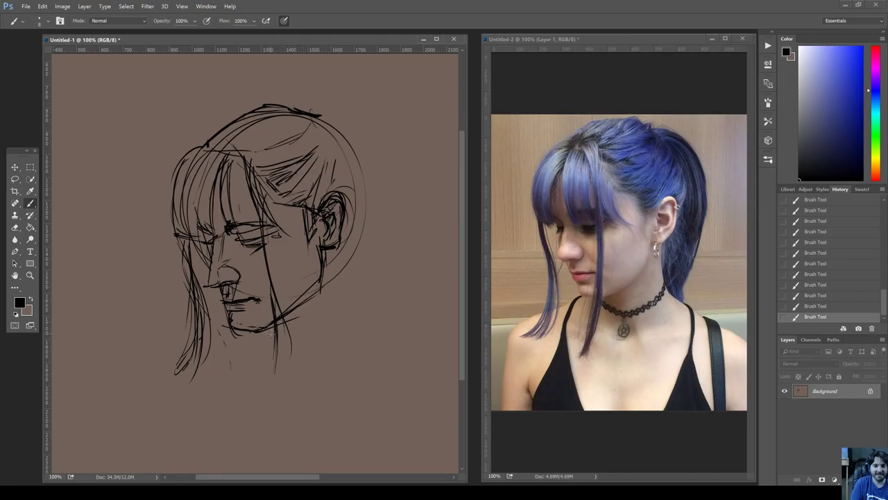
Sketch the choker line, the back of the neck sloping into the shoulder, and the collarbones beneath the chin.
mouse_move(265, 345)
mouse_down()
mouse_move(309, 353)
mouse_move(347, 317)
mouse_up()
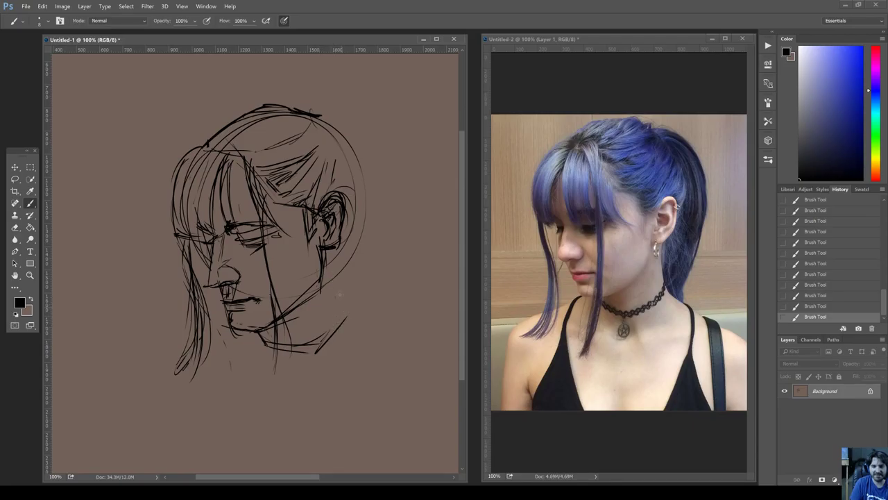
mouse_move(332, 255)
mouse_down()
mouse_move(340, 318)
mouse_move(337, 288)
mouse_up()
mouse_move(334, 252)
mouse_down()
mouse_move(341, 316)
mouse_move(381, 333)
mouse_up()
drag(314, 371, 355, 347)
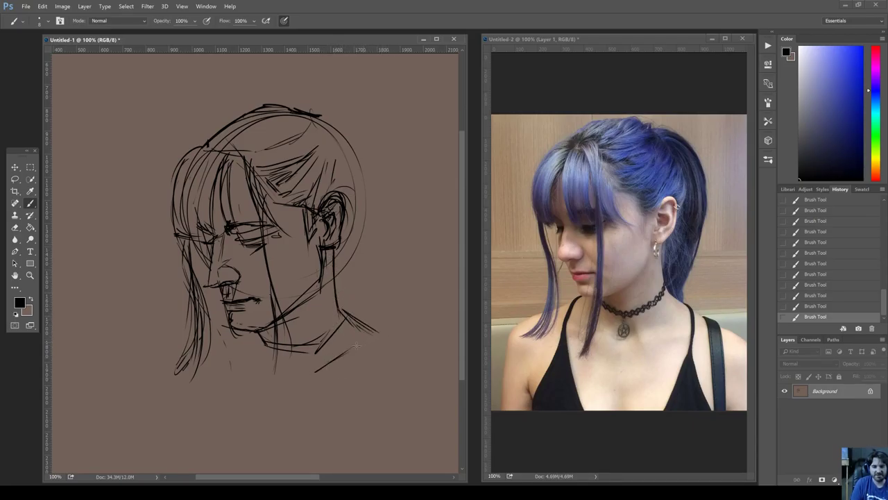
drag(258, 365, 301, 372)
mouse_move(218, 355)
mouse_down()
mouse_move(305, 372)
mouse_move(342, 357)
mouse_up()
Sketch the shoulders, the top's straps on both sides, and the converging neckline down to the canvas edge.
mouse_move(246, 332)
mouse_down()
mouse_move(211, 347)
mouse_move(181, 396)
mouse_up()
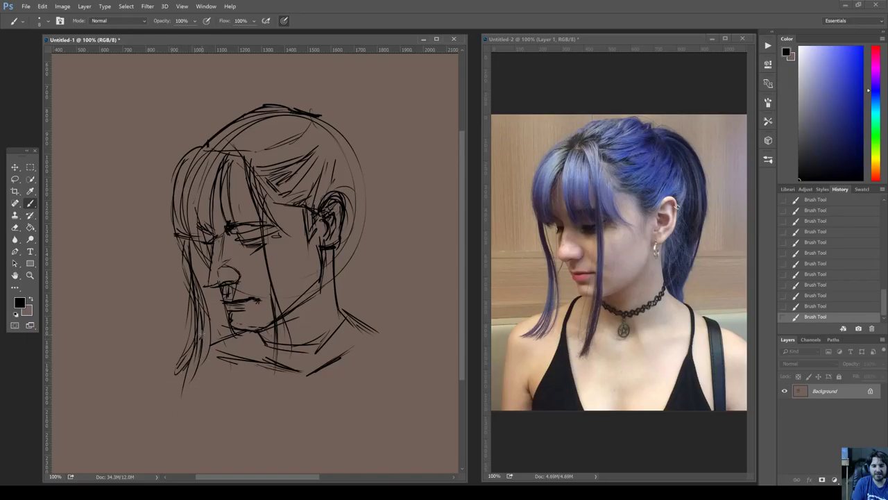
drag(193, 348, 177, 394)
mouse_move(221, 338)
mouse_down()
mouse_move(192, 440)
mouse_move(186, 418)
mouse_up()
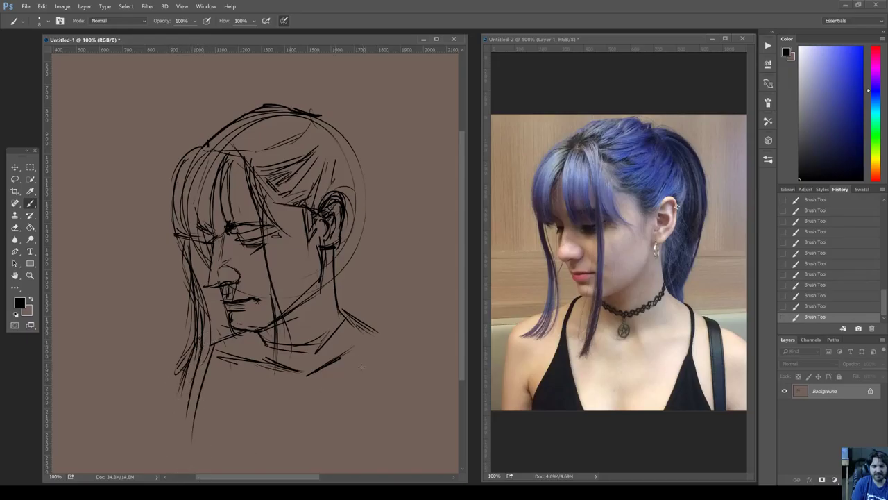
drag(381, 343, 374, 414)
mouse_move(393, 337)
mouse_down()
mouse_move(385, 420)
mouse_move(382, 387)
mouse_move(354, 472)
mouse_up()
drag(200, 422, 223, 462)
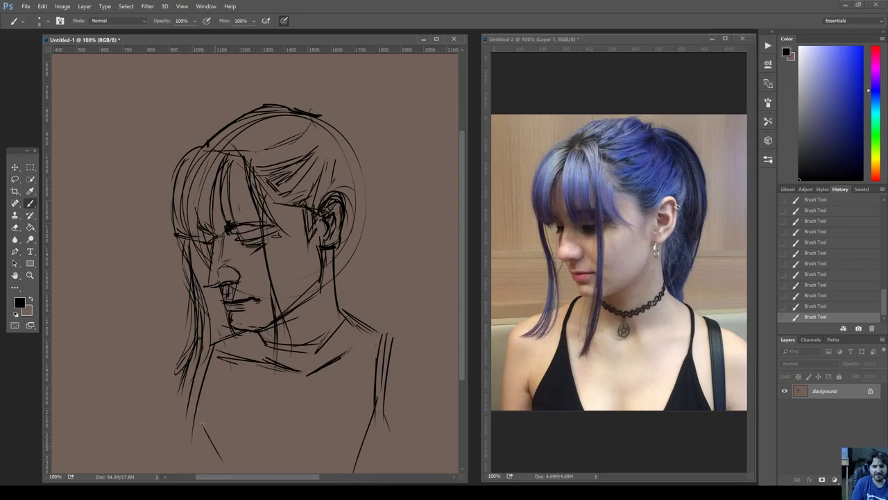
drag(191, 395, 225, 473)
drag(208, 434, 211, 443)
drag(180, 391, 170, 431)
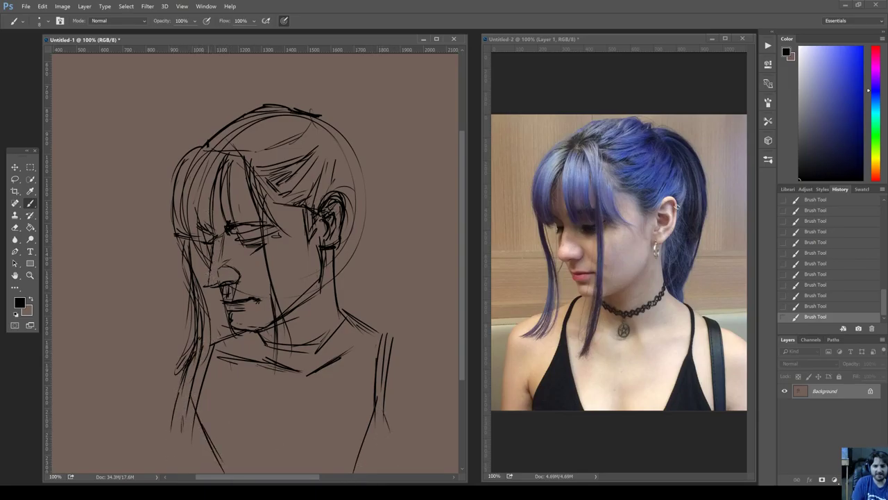
Paint out stray lines around the nose and crown in the canvas brown, and darken the fringe edge and far eye in black.
key(x)
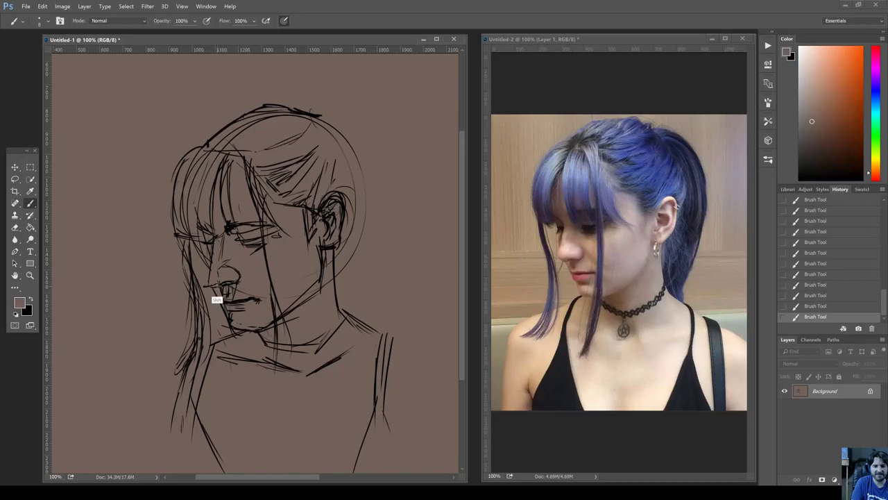
key(x)
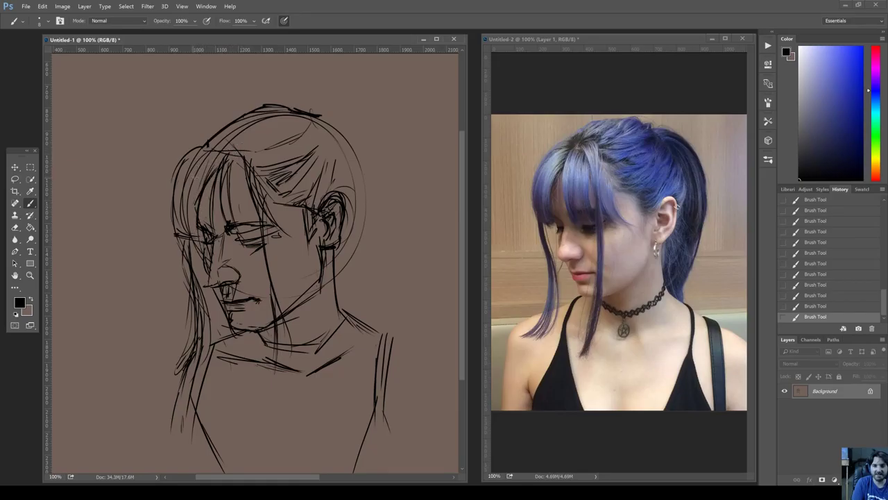
key(x)
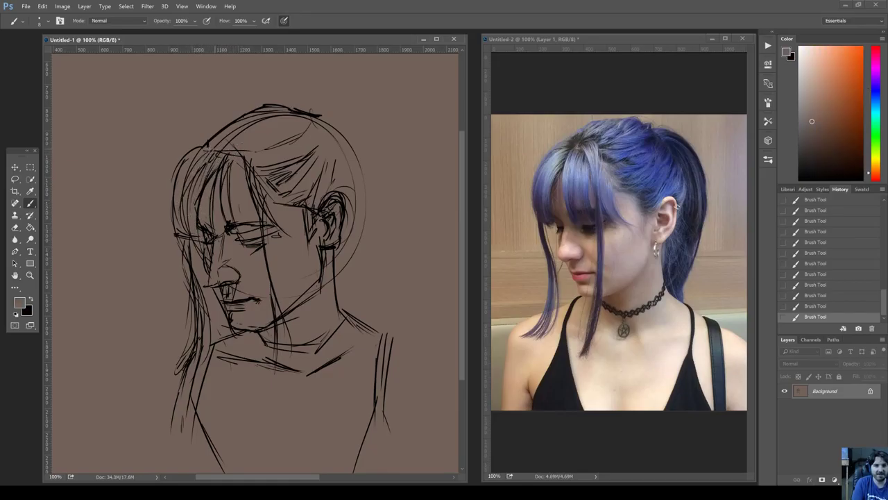
mouse_move(208, 158)
mouse_down()
mouse_move(264, 117)
mouse_move(304, 112)
mouse_move(337, 138)
mouse_move(356, 189)
mouse_up()
key(x)
Sketch the ponytail in black, arching from the back of the crown and tapering down behind the neck, with inner strands.
drag(347, 144, 352, 211)
mouse_move(325, 127)
mouse_down()
mouse_move(362, 131)
mouse_move(383, 240)
mouse_up()
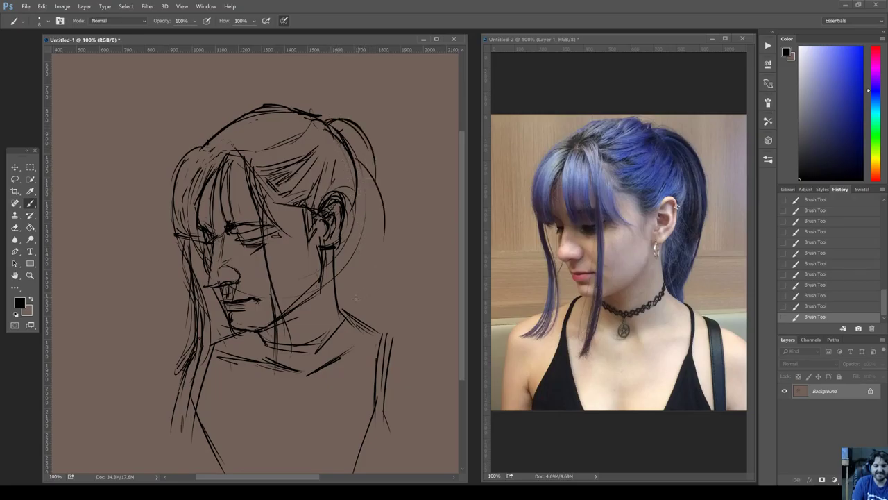
mouse_move(355, 143)
mouse_down()
mouse_move(368, 161)
mouse_move(374, 240)
mouse_move(385, 263)
mouse_up()
drag(380, 207, 368, 281)
drag(379, 244, 363, 291)
drag(374, 265, 362, 317)
drag(355, 173, 363, 238)
drag(360, 202, 370, 266)
drag(379, 272, 374, 291)
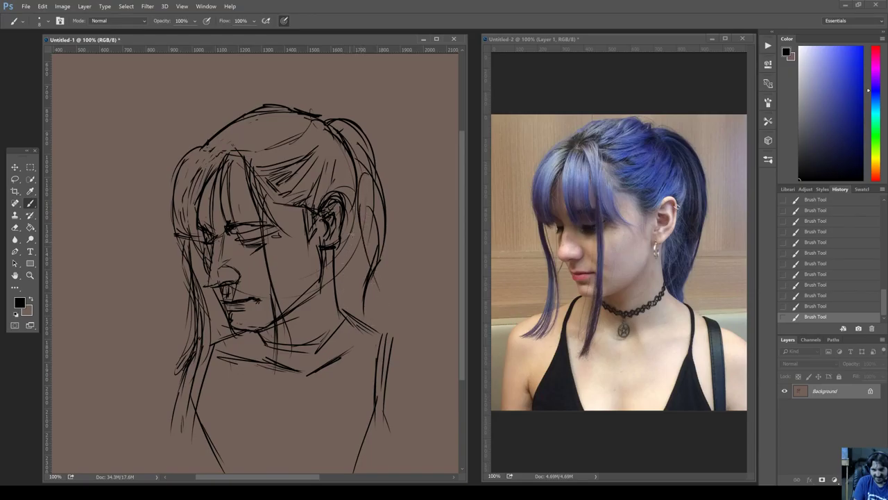
Add loose hair strands between the ear, the nape and the ponytail.
drag(364, 222, 350, 280)
drag(354, 250, 336, 270)
drag(360, 212, 333, 260)
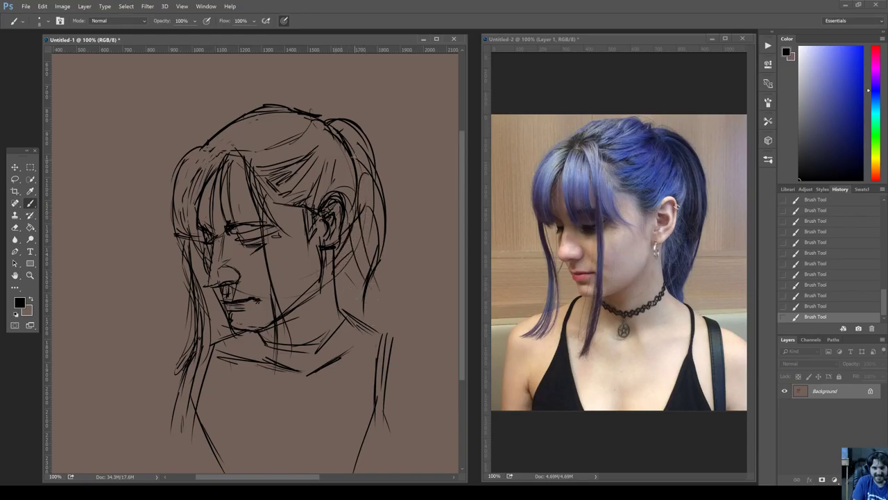
drag(358, 154, 341, 233)
drag(358, 201, 346, 220)
Add pulled-back hair strands above the ear and over the crown, converging on the ponytail's base.
mouse_move(348, 176)
mouse_down()
mouse_move(339, 197)
mouse_move(332, 190)
mouse_up()
drag(342, 164, 315, 202)
mouse_move(329, 150)
mouse_down()
mouse_move(315, 190)
mouse_move(318, 179)
mouse_move(287, 163)
mouse_move(252, 168)
mouse_up()
drag(304, 121, 291, 142)
mouse_move(329, 130)
mouse_down()
mouse_move(316, 141)
mouse_move(336, 161)
mouse_up()
Darken the sideburn, the earlobe area and the temple hairline, and mark the side of the jaw below them.
drag(319, 240, 318, 256)
drag(321, 258, 320, 279)
drag(309, 224, 306, 263)
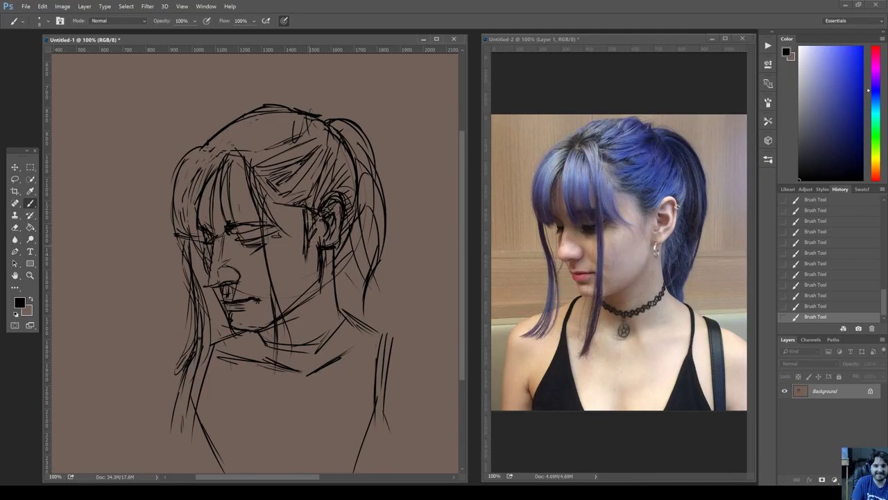
drag(315, 205, 308, 232)
drag(288, 196, 301, 207)
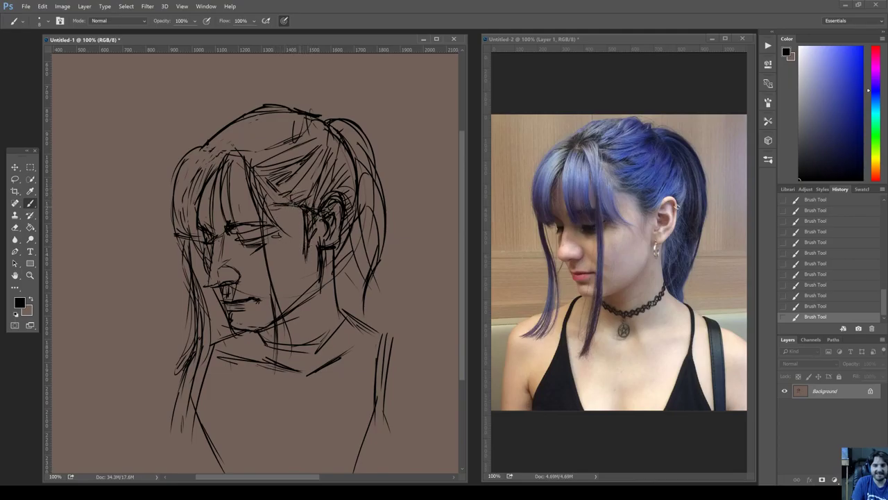
drag(254, 161, 276, 198)
drag(306, 249, 296, 280)
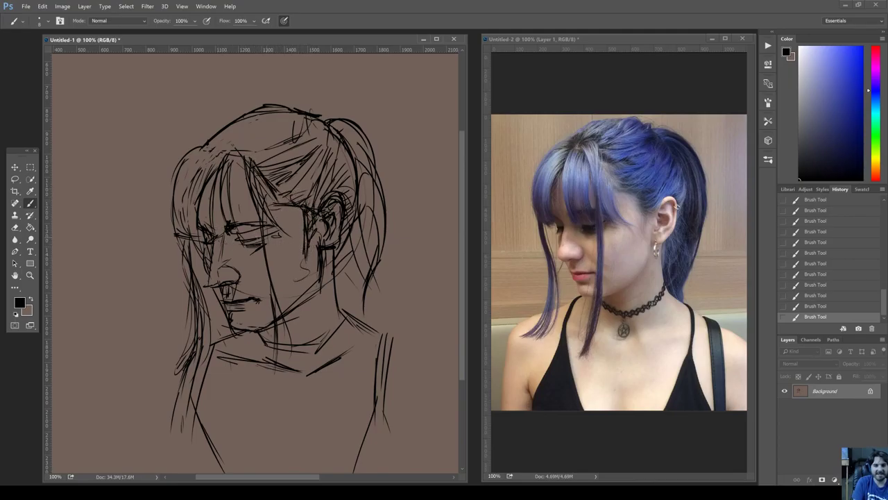
Refine the near eye and brow with darker strokes for the lids and lashes, cleaning up with the canvas brown.
drag(231, 240, 275, 249)
mouse_move(238, 221)
mouse_down()
mouse_move(257, 227)
mouse_move(246, 240)
mouse_move(269, 249)
mouse_move(250, 253)
mouse_move(250, 244)
mouse_up()
key(x)
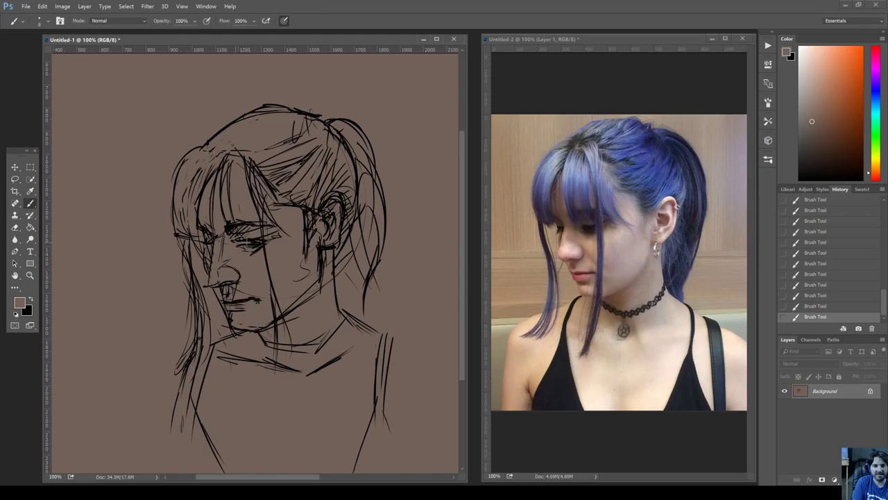
key(x)
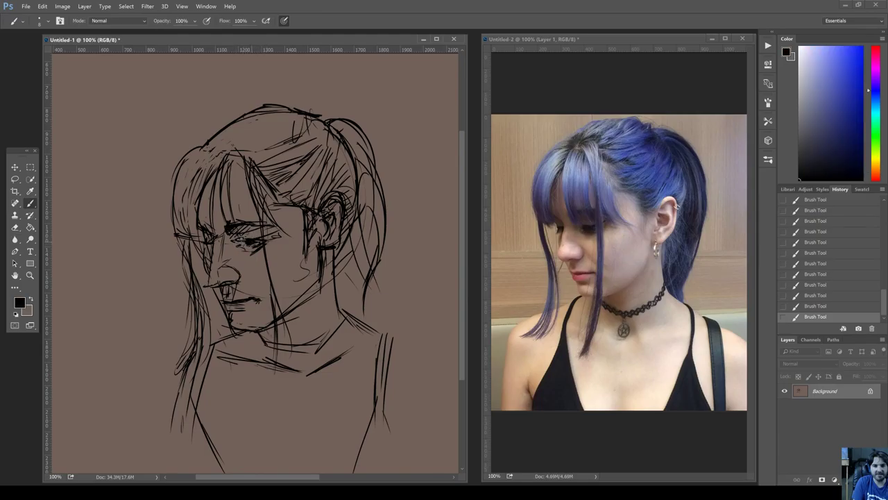
mouse_move(258, 241)
mouse_down()
mouse_move(240, 246)
mouse_move(266, 239)
mouse_move(273, 249)
mouse_move(272, 235)
mouse_move(227, 243)
mouse_move(233, 259)
mouse_move(243, 251)
mouse_up()
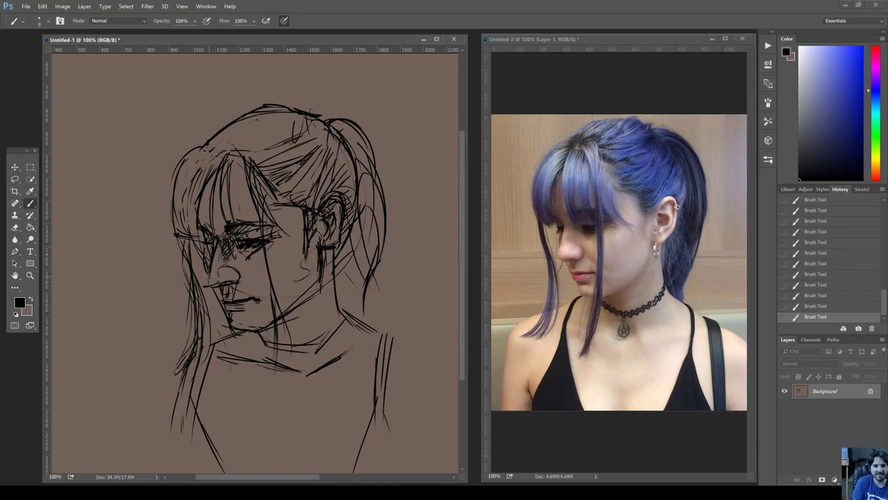
Refine the nose and upper lip by alternating canvas brown and black, and hatch the shadow under the fringe.
key(x)
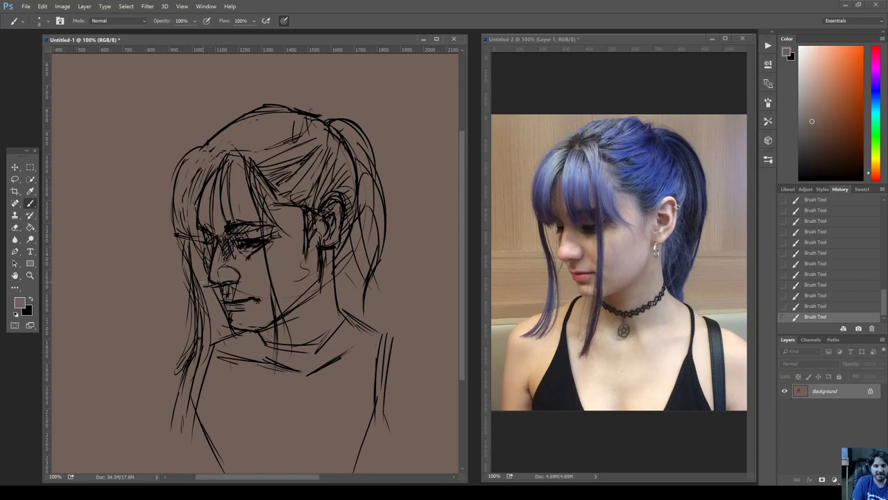
key(x)
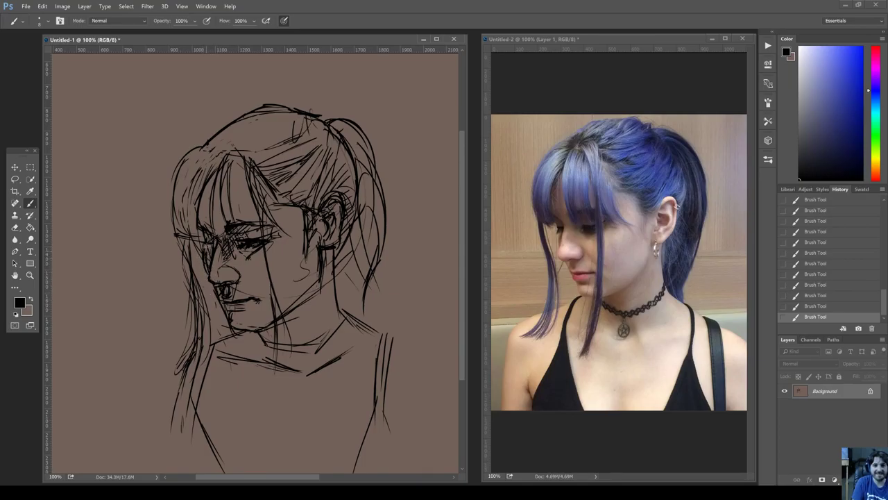
key(x)
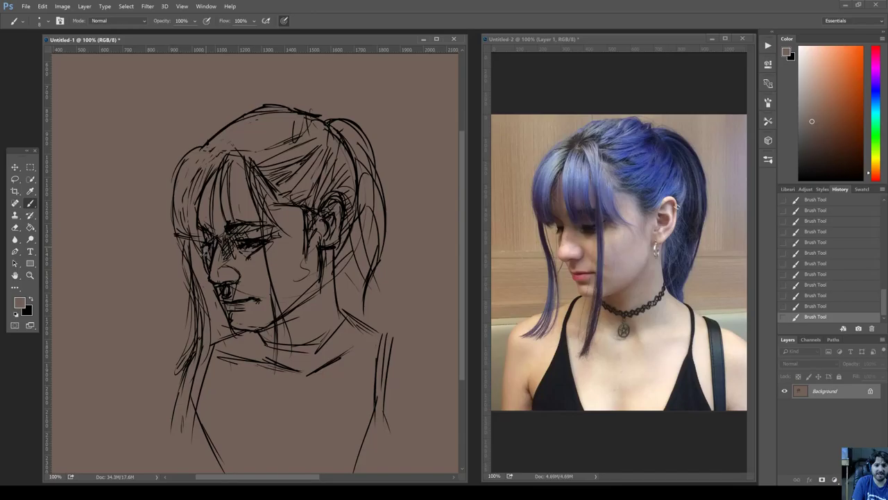
key(x)
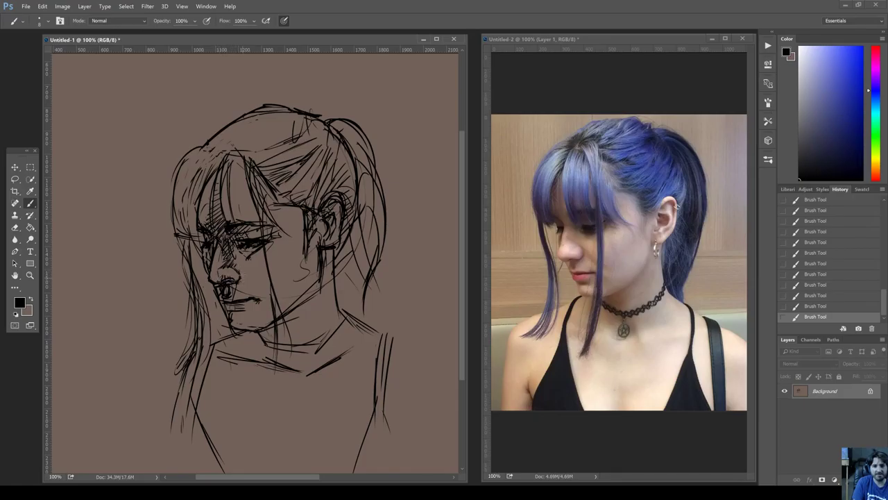
Draw the cheek fold from the nostril past the mouth corner, and add fine strands to the middle of the fringe.
drag(240, 269, 259, 297)
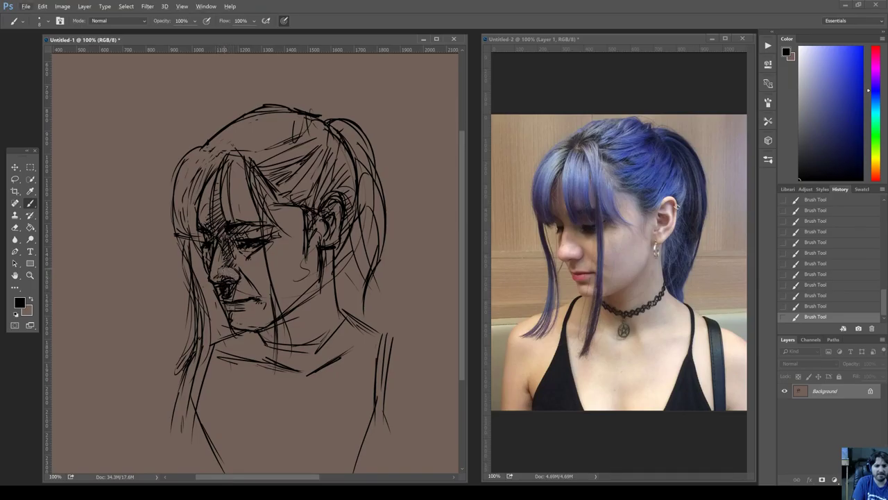
key(x)
key(x)
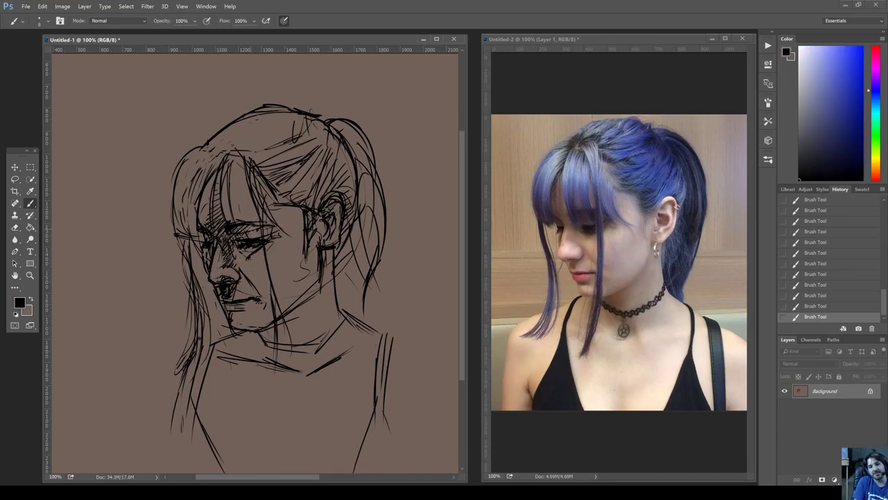
drag(230, 167, 226, 214)
drag(236, 164, 240, 201)
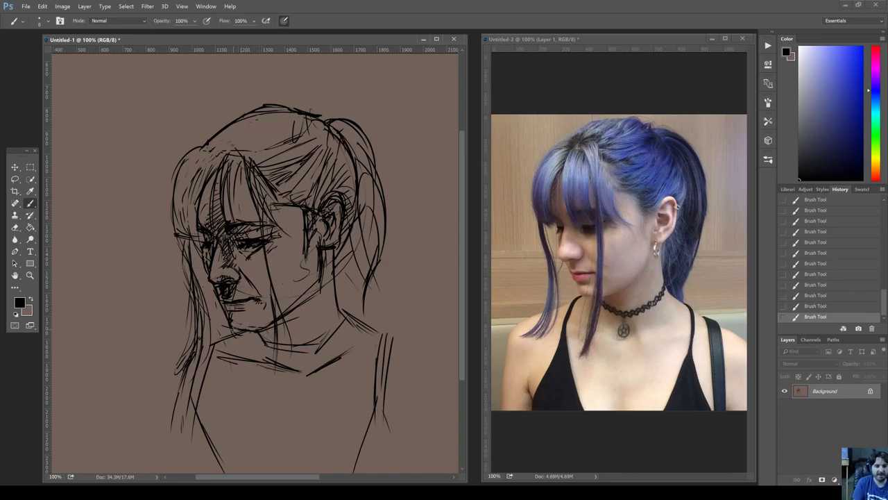
Clean up the chin and jaw with the canvas brown, and redraw the jawline in black from the chin toward the ear.
key(x)
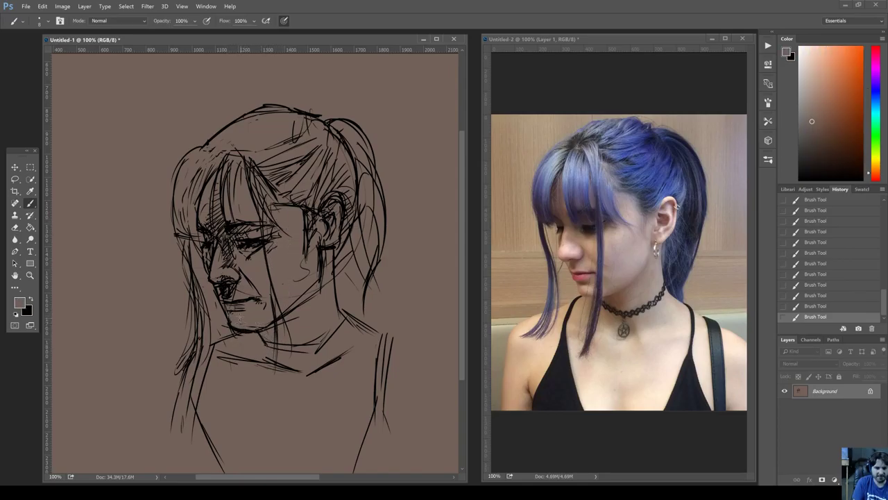
key(x)
key(x)
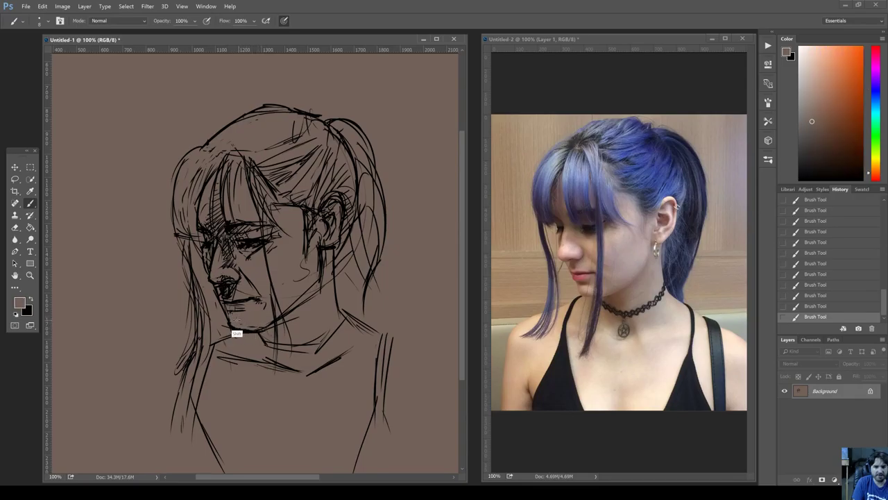
key(x)
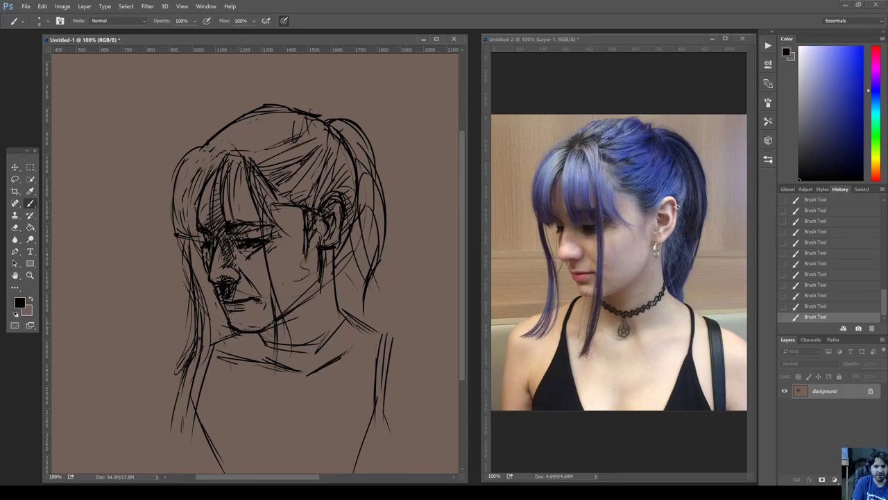
mouse_move(276, 325)
mouse_down()
mouse_move(263, 331)
mouse_move(303, 311)
mouse_move(316, 289)
mouse_up()
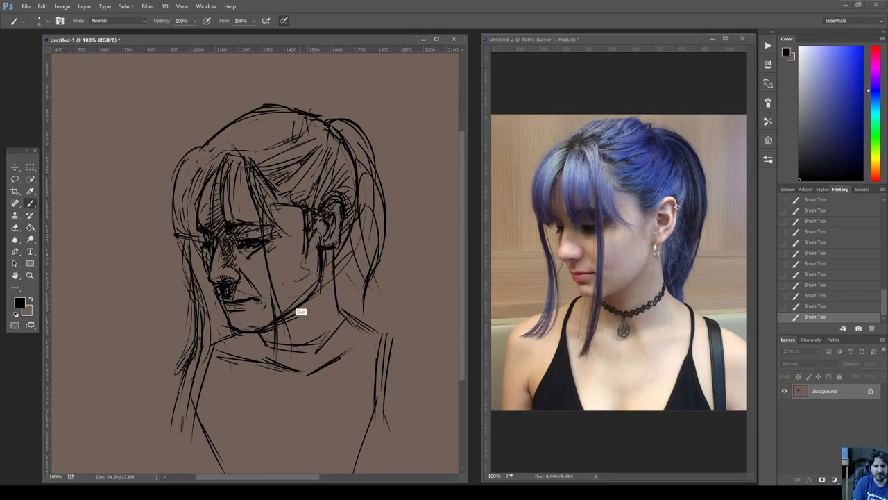
key(x)
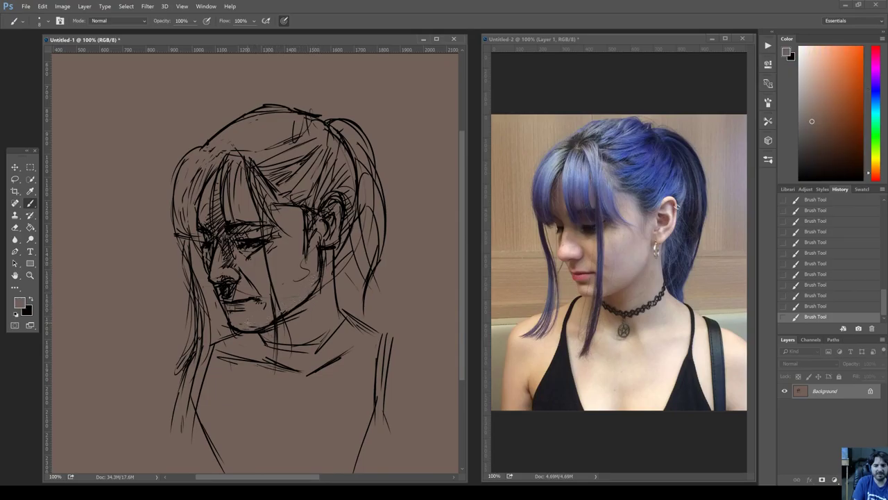
key(x)
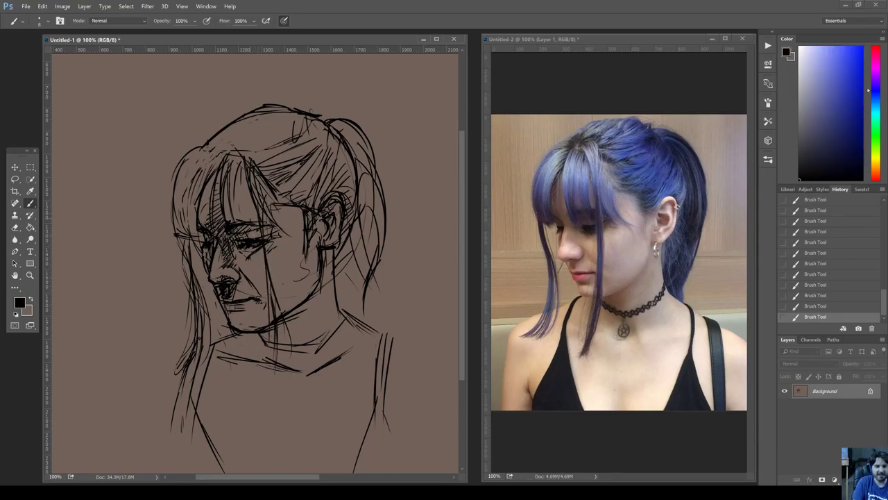
Redraw the hair lock over the near cheek down past the jaw, and paint out its old lines in the canvas brown.
mouse_move(259, 252)
mouse_down()
mouse_move(271, 322)
mouse_move(243, 390)
mouse_up()
drag(263, 281, 270, 325)
drag(261, 305, 254, 359)
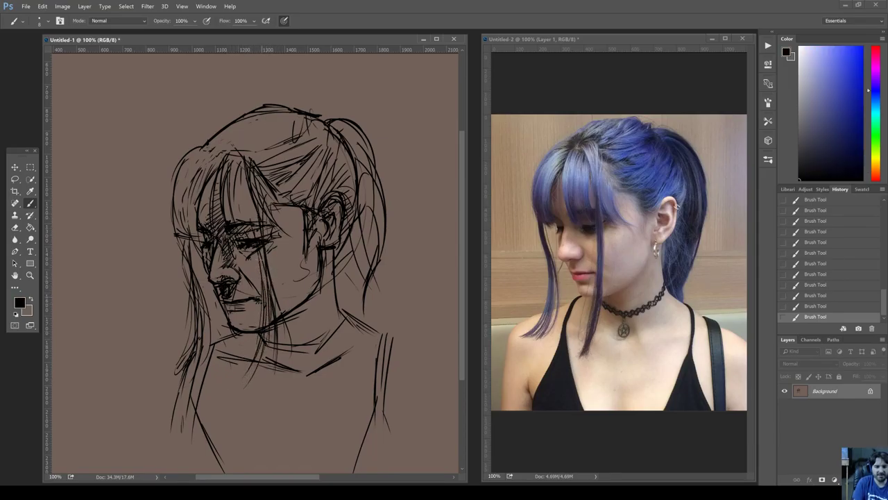
key(x)
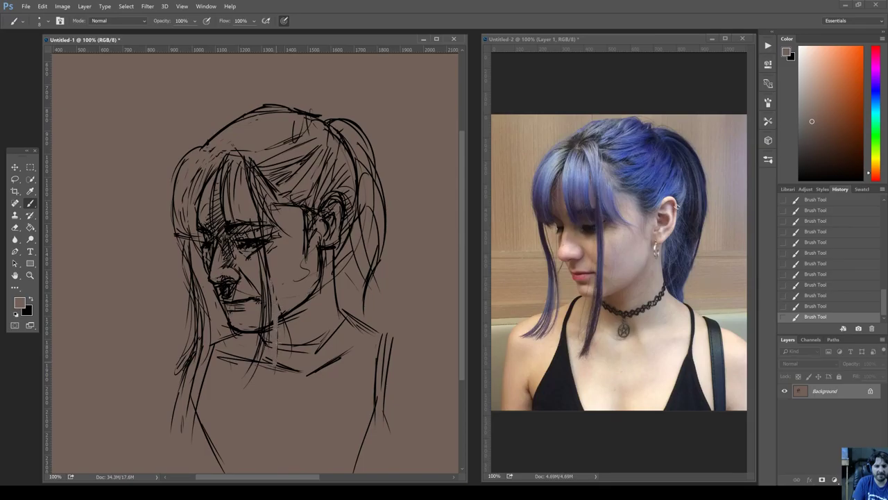
Reinforce the choker around the neck with black strokes, from the hair lock to the back of the neck.
key(x)
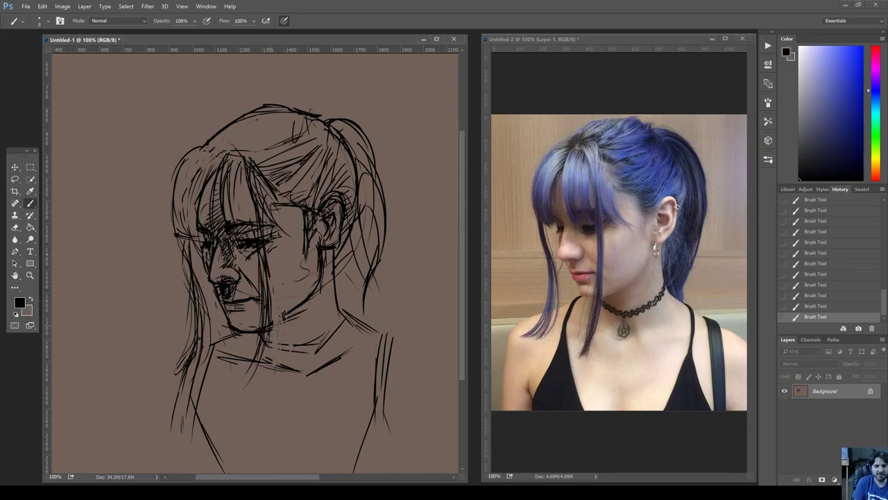
mouse_move(273, 324)
mouse_down()
mouse_move(297, 309)
mouse_move(278, 346)
mouse_move(313, 345)
mouse_up()
mouse_move(349, 308)
mouse_down()
mouse_move(308, 347)
mouse_move(326, 340)
mouse_up()
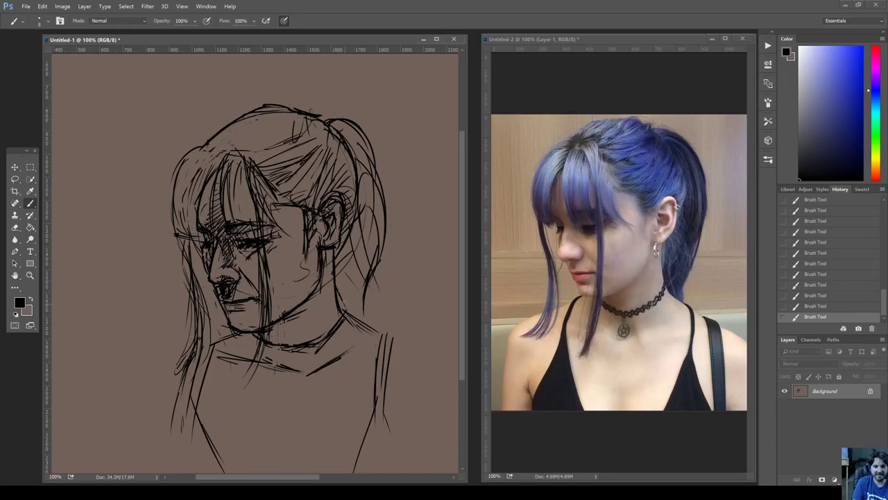
Reinforce the near neck-to-shoulder line and the near collarbone with black strokes.
key(x)
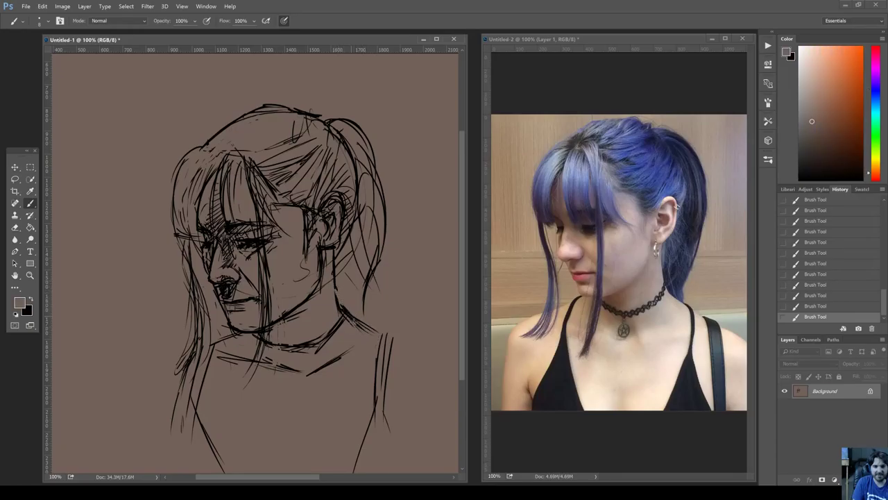
key(x)
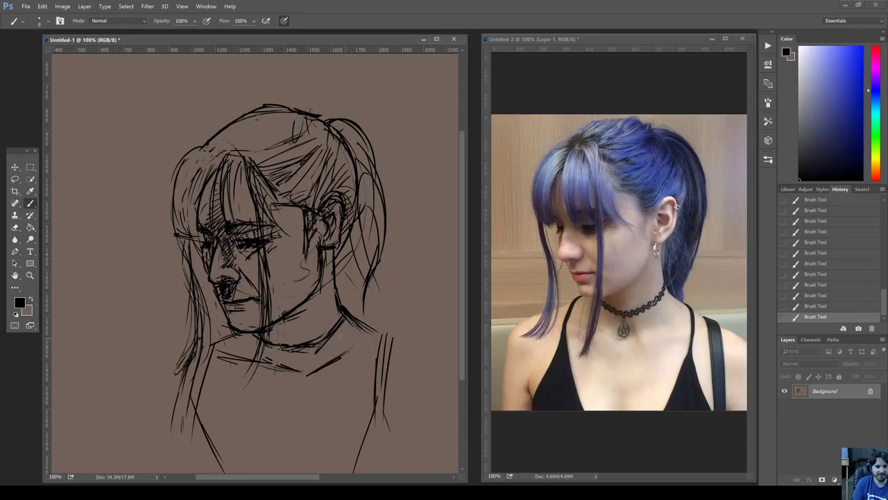
drag(354, 319, 383, 333)
drag(316, 369, 378, 347)
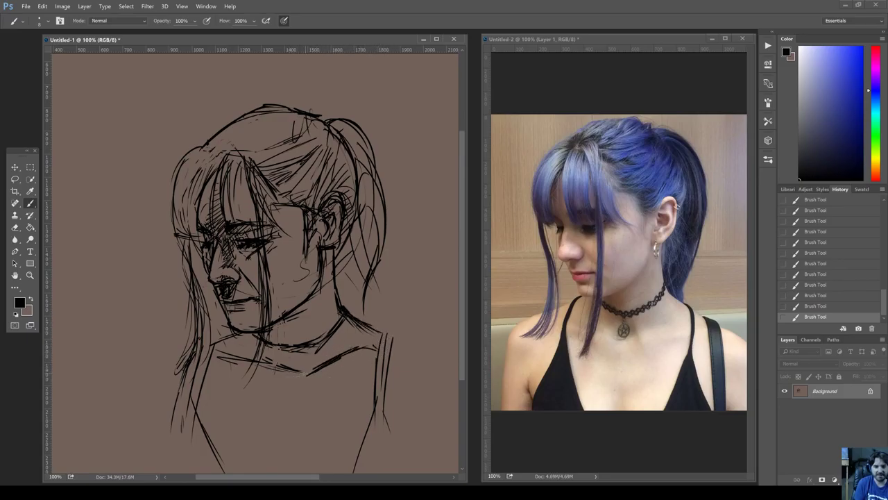
Hatch black shadows under the jaw and choker, and thicken the jawline toward the ear.
mouse_move(307, 372)
mouse_down()
mouse_move(290, 388)
mouse_move(285, 370)
mouse_move(266, 361)
mouse_move(264, 334)
mouse_up()
mouse_move(304, 303)
mouse_down()
mouse_move(292, 316)
mouse_move(304, 305)
mouse_up()
drag(330, 283, 311, 304)
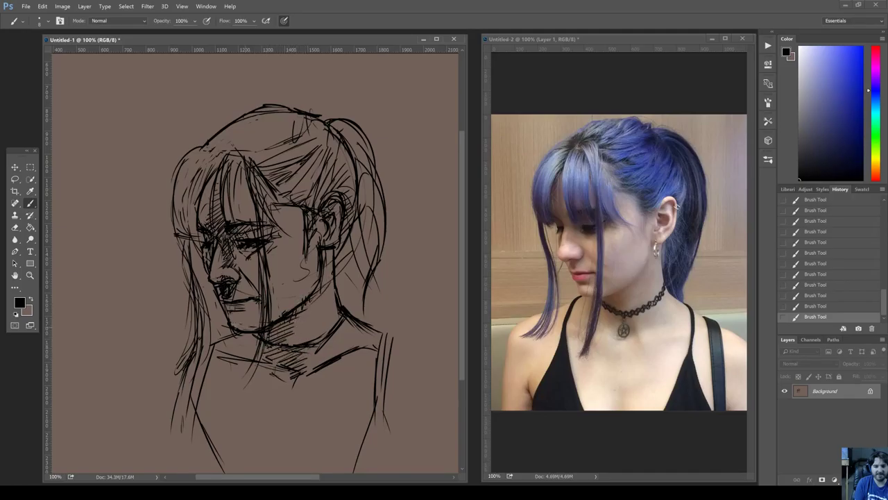
Define the mouth line and lower lip, alternating black strokes with touch-ups in the canvas brown.
drag(258, 294, 236, 300)
key(x)
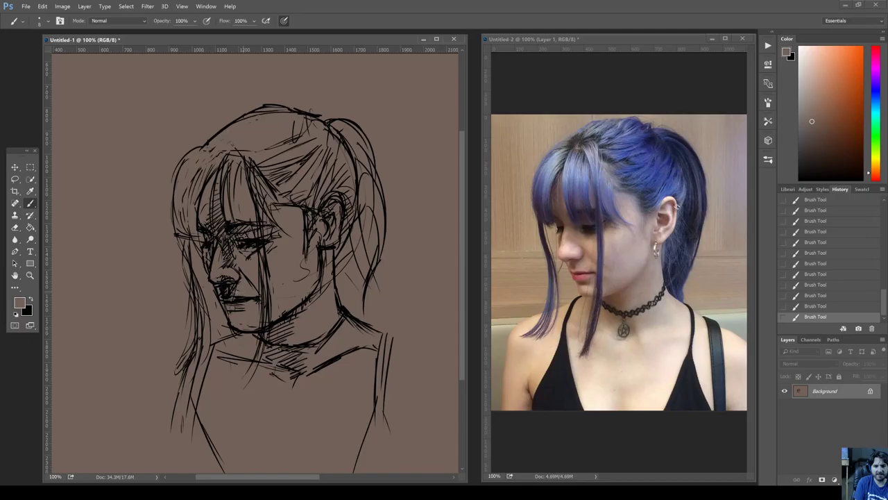
key(x)
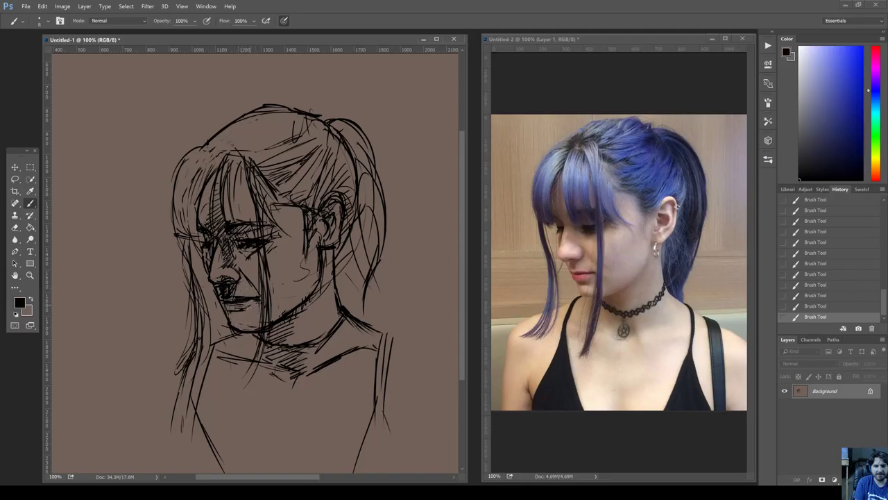
drag(226, 316, 236, 314)
key(x)
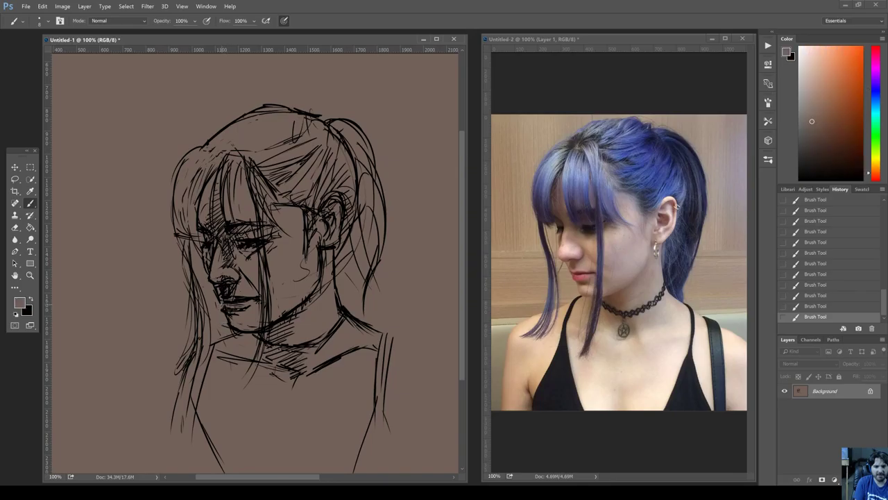
key(x)
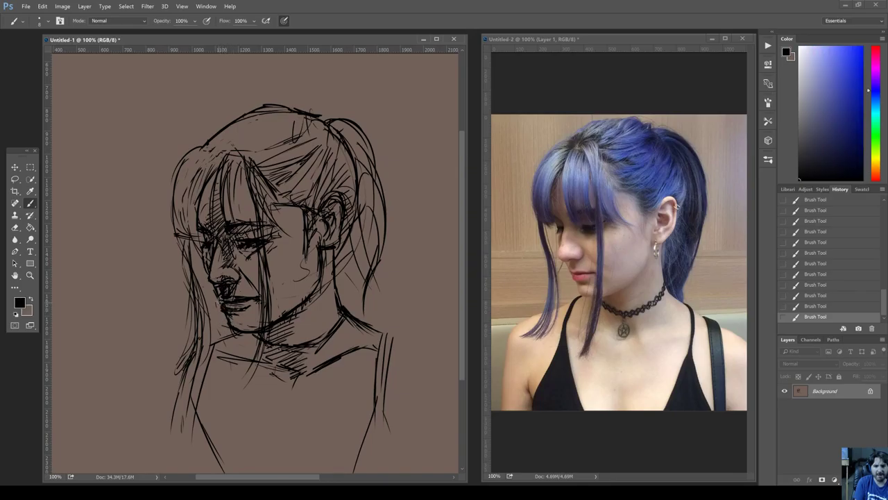
Trim the front edge of the lips in the canvas brown, and touch up the lips and nose outline in black.
key(x)
drag(220, 290, 216, 300)
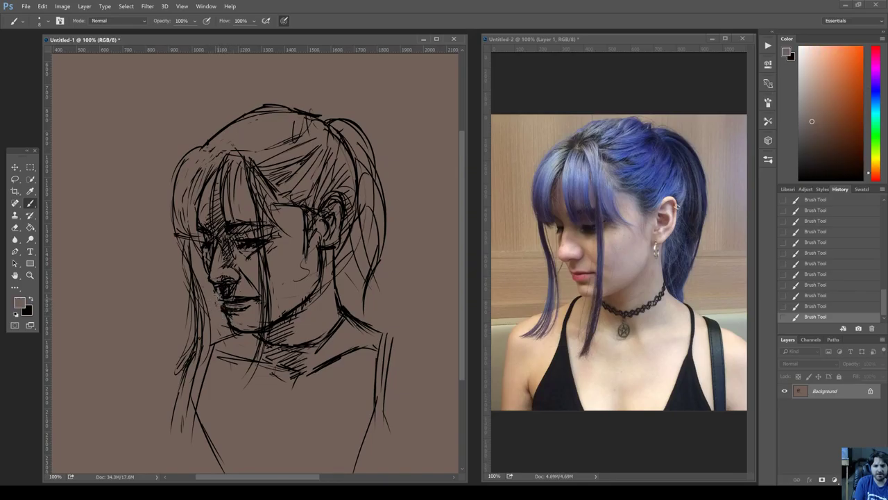
key(x)
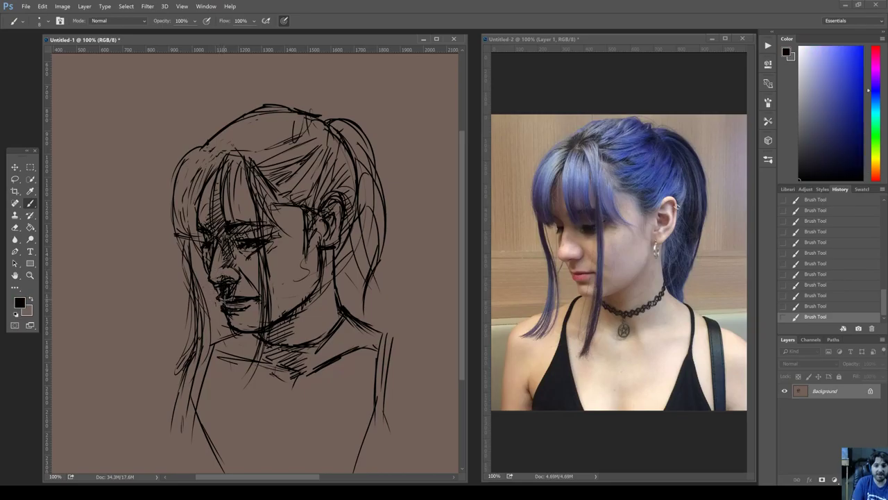
key(x)
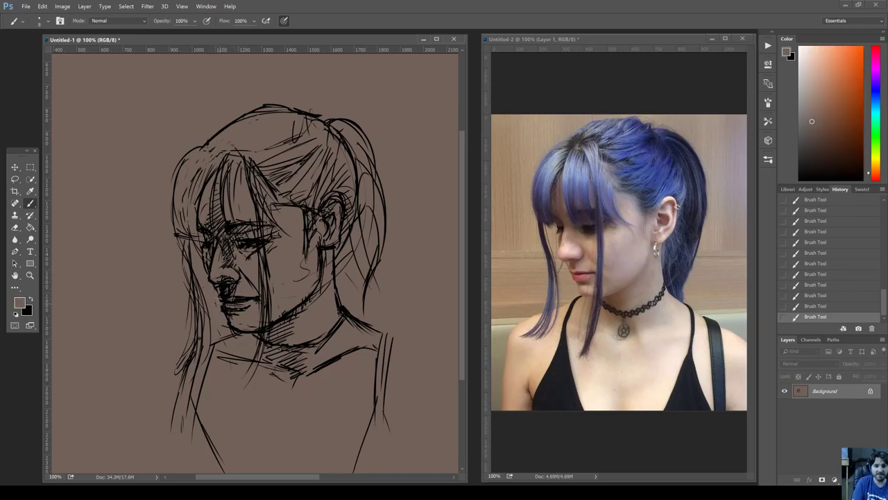
key(x)
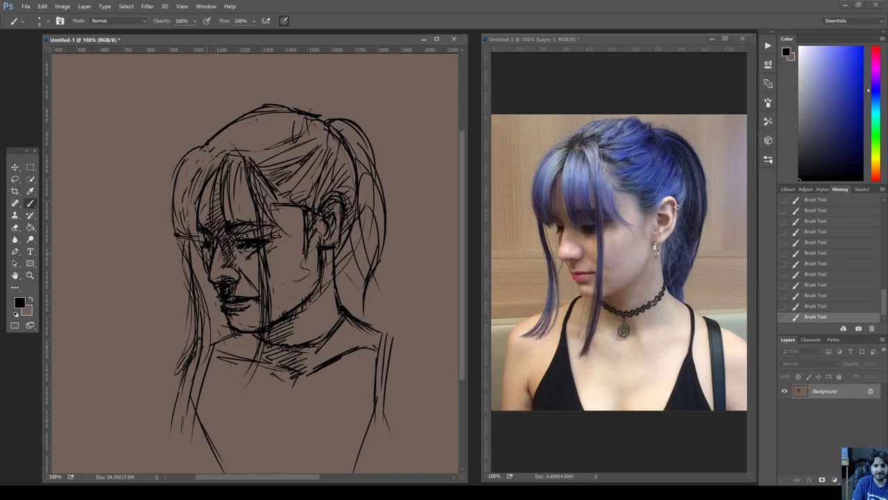
drag(209, 256, 215, 270)
Draw long black strands down the ponytail behind the ear and neck.
drag(370, 191, 356, 292)
drag(370, 210, 345, 278)
mouse_move(361, 247)
mouse_down()
mouse_move(345, 293)
mouse_move(357, 307)
mouse_up()
Extend the near shoulder outward past the strap, and mark the upper arm fold in black.
mouse_move(351, 292)
mouse_down()
mouse_move(363, 316)
mouse_move(351, 326)
mouse_move(429, 371)
mouse_up()
drag(389, 348, 434, 383)
drag(399, 418, 419, 409)
Try light grey highlights on the nose, switch to a darker grey, and undo the last highlight strokes.
click(798, 81)
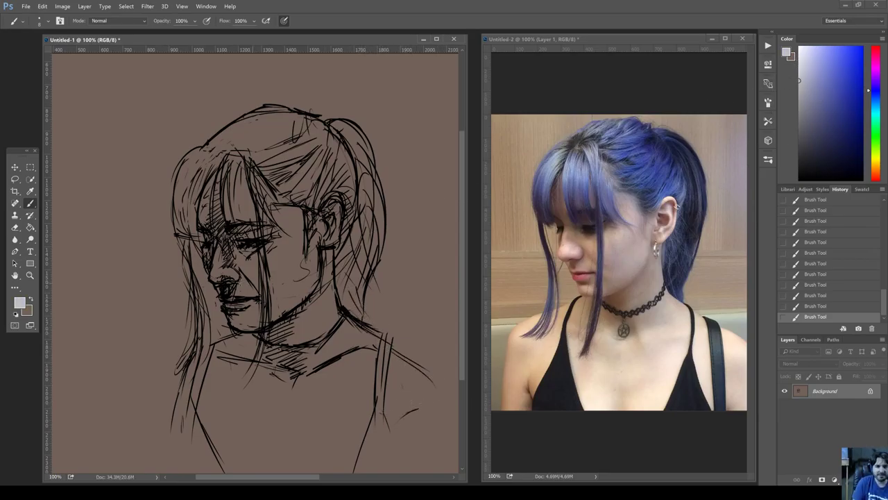
drag(233, 251, 219, 268)
click(799, 102)
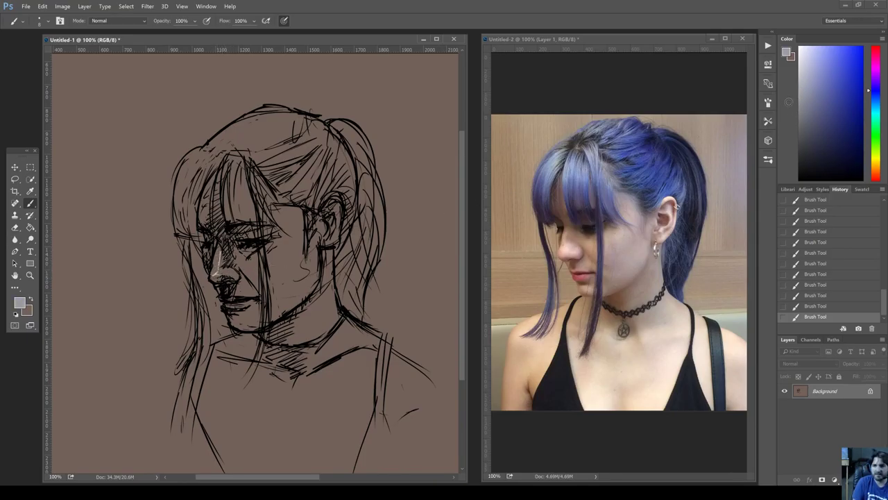
key(ctrl+alt+z)
key(ctrl+alt+z)
key(ctrl+alt+z)
key(ctrl+alt+z)
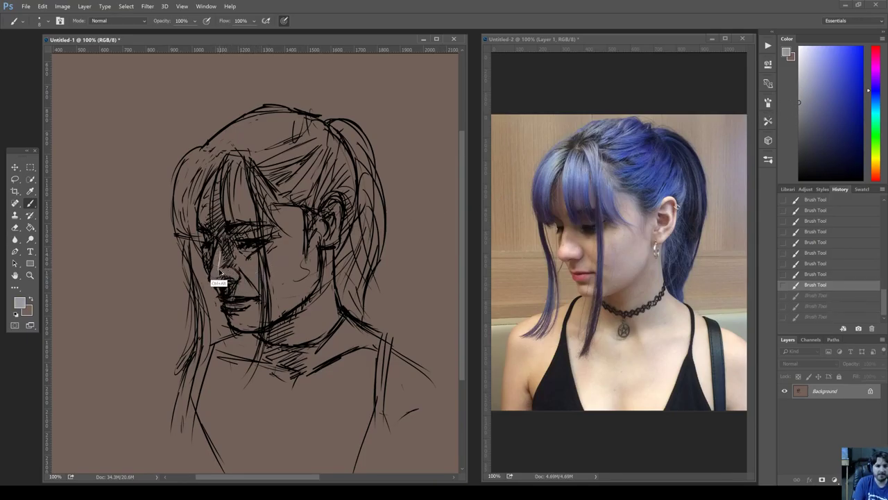
Hatch mid-grey highlights over the nose, the near cheek, and the area around the mouth and chin.
mouse_move(220, 251)
mouse_down()
mouse_move(221, 278)
mouse_move(236, 273)
mouse_move(239, 282)
mouse_move(290, 240)
mouse_up()
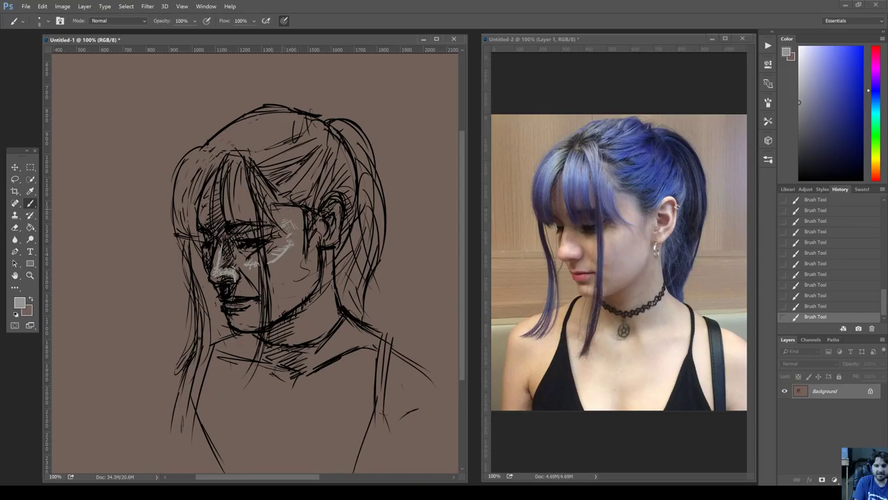
drag(288, 226, 298, 248)
mouse_move(277, 261)
mouse_down()
mouse_move(271, 282)
mouse_move(261, 276)
mouse_up()
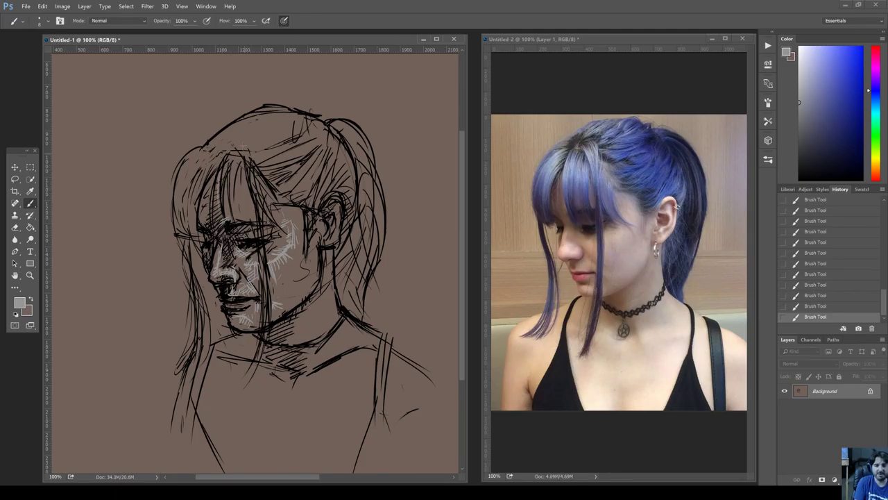
Add mid-grey highlight strands through the fringe, the far side of the hair and the crown.
drag(238, 152, 223, 218)
drag(233, 168, 229, 207)
mouse_move(177, 159)
mouse_down()
mouse_move(175, 218)
mouse_move(195, 221)
mouse_up()
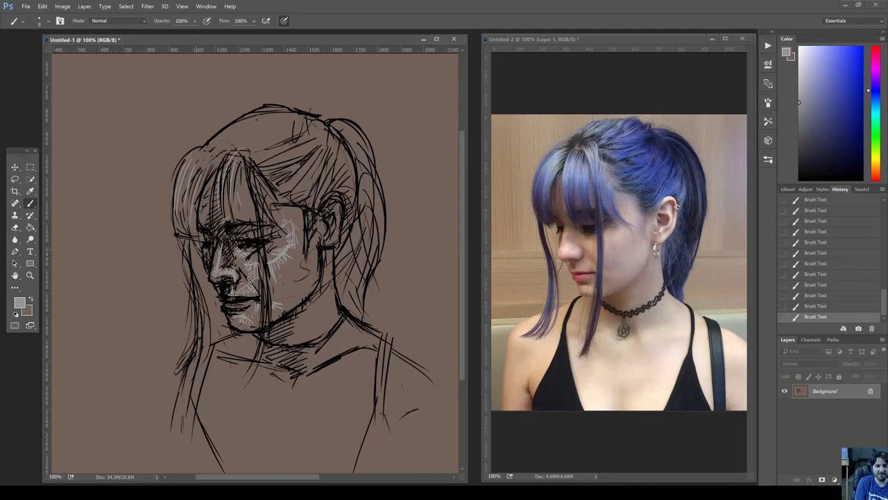
drag(196, 186, 192, 226)
drag(213, 155, 195, 173)
drag(211, 150, 196, 163)
drag(241, 115, 222, 139)
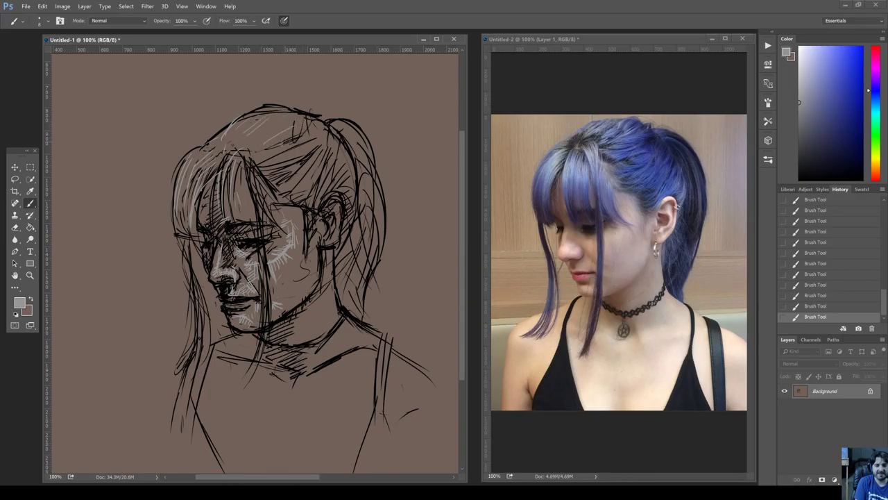
Switch to black and draw strands radiating from the hair parting into the crown and fringe.
drag(801, 125, 798, 181)
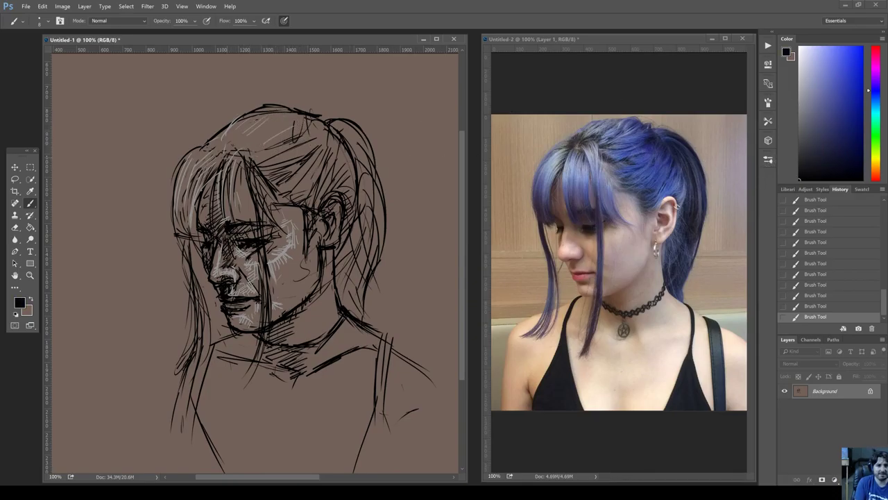
drag(231, 149, 224, 135)
drag(232, 148, 241, 129)
mouse_move(235, 148)
mouse_down()
mouse_move(257, 140)
mouse_move(211, 151)
mouse_up()
drag(222, 149, 201, 173)
mouse_move(211, 150)
mouse_down()
mouse_move(191, 168)
mouse_move(200, 199)
mouse_up()
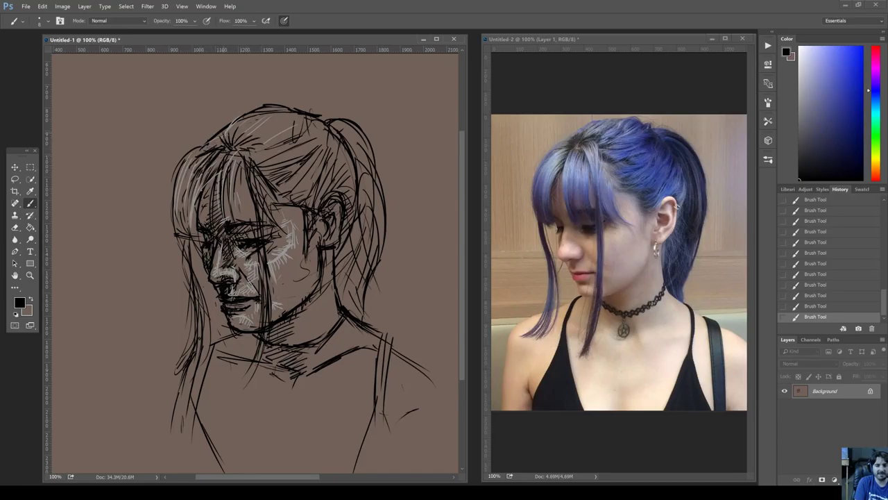
mouse_move(230, 136)
mouse_down()
mouse_move(225, 143)
mouse_move(243, 143)
mouse_up()
Fill the crown and the side of the head above the ear with black swept-back strands.
mouse_move(274, 136)
mouse_down()
mouse_move(255, 149)
mouse_move(266, 144)
mouse_up()
drag(270, 146, 255, 152)
drag(306, 126, 269, 148)
mouse_move(282, 116)
mouse_down()
mouse_move(246, 140)
mouse_move(264, 125)
mouse_up()
mouse_move(294, 143)
mouse_down()
mouse_move(262, 152)
mouse_move(294, 163)
mouse_up()
mouse_move(291, 166)
mouse_down()
mouse_move(271, 176)
mouse_move(284, 183)
mouse_up()
mouse_move(286, 155)
mouse_down()
mouse_move(269, 173)
mouse_move(292, 183)
mouse_up()
drag(319, 162, 280, 204)
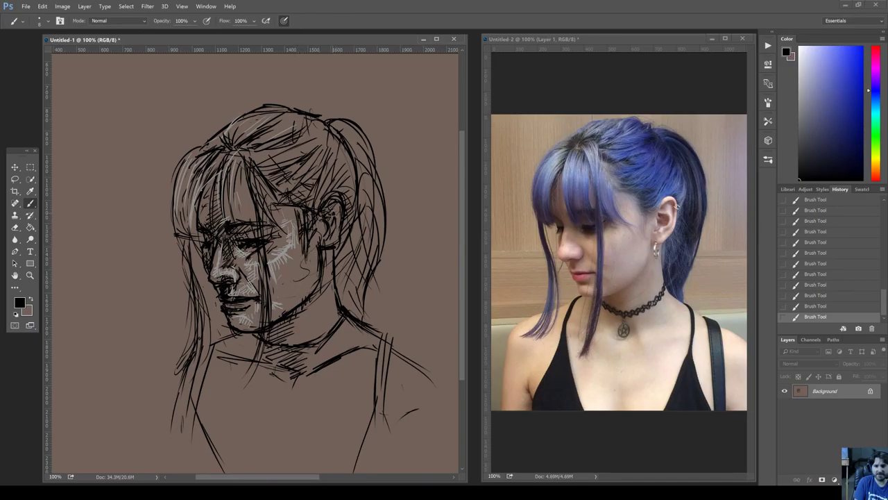
Highlight the ear with the cheek's sampled grey, and add lighter grey accents and a hanging earring.
alt+click(275, 261)
alt+click(277, 257)
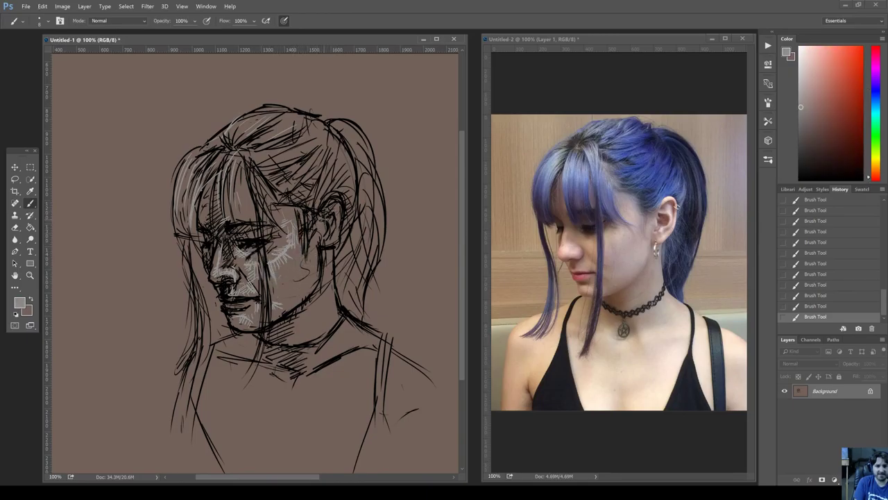
mouse_move(328, 211)
mouse_down()
mouse_move(340, 200)
mouse_move(327, 213)
mouse_up()
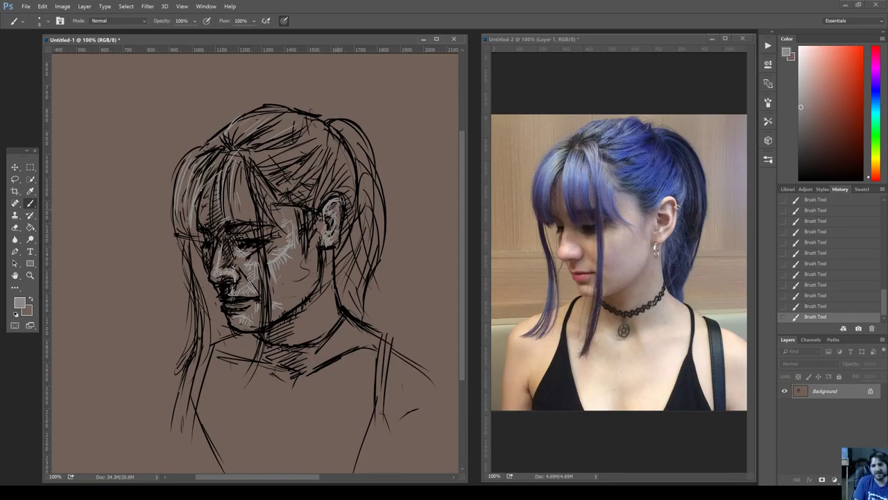
mouse_move(326, 246)
mouse_down()
mouse_move(329, 266)
mouse_move(322, 219)
mouse_move(338, 216)
mouse_move(332, 230)
mouse_up()
click(799, 76)
mouse_move(341, 198)
mouse_down()
mouse_move(324, 207)
mouse_move(336, 200)
mouse_up()
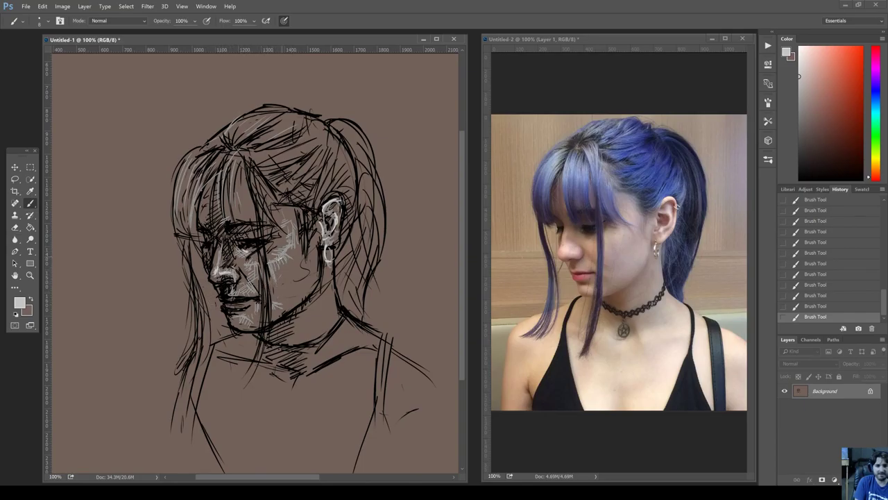
Brighten the lips and chin with light grey highlights, sampling greys from the chin.
drag(247, 294, 236, 287)
alt+click(246, 314)
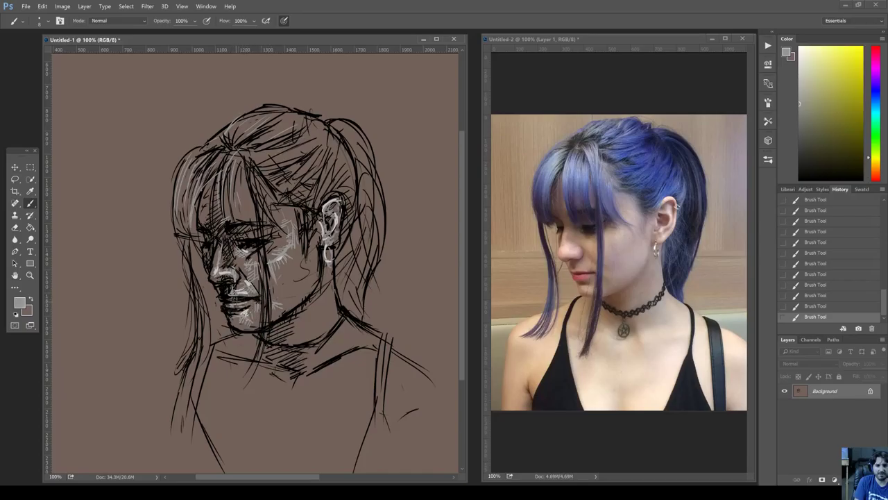
alt+click(244, 314)
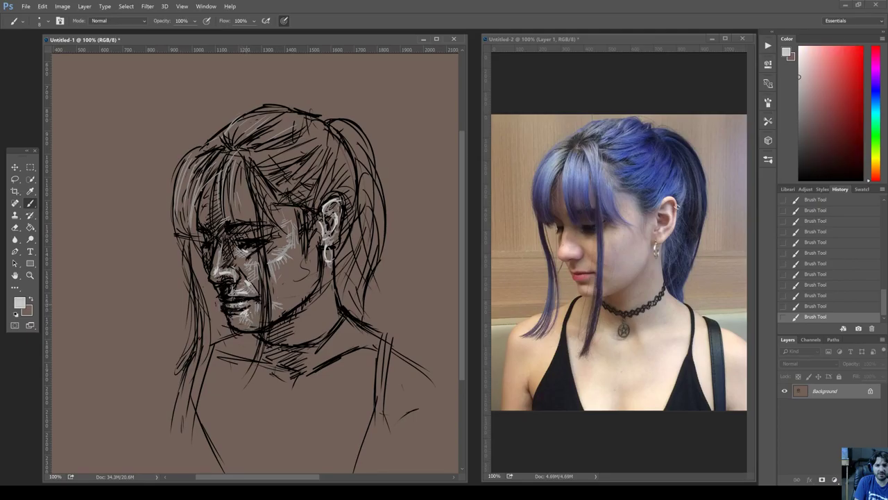
Hatch sampled grey highlights on the side of the neck, along the jaw, and at the temple beside the fringe.
alt+click(243, 313)
drag(330, 306, 320, 326)
drag(340, 285, 329, 321)
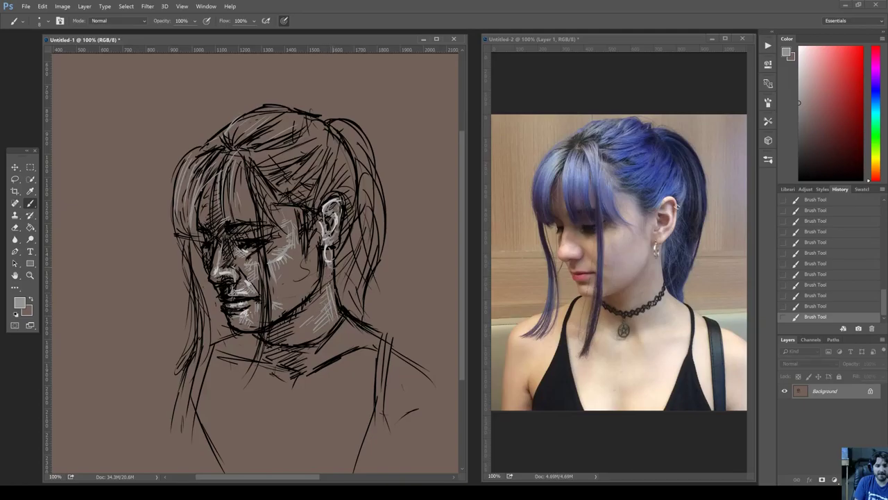
mouse_move(320, 260)
mouse_down()
mouse_move(306, 288)
mouse_move(297, 288)
mouse_move(302, 264)
mouse_move(292, 265)
mouse_up()
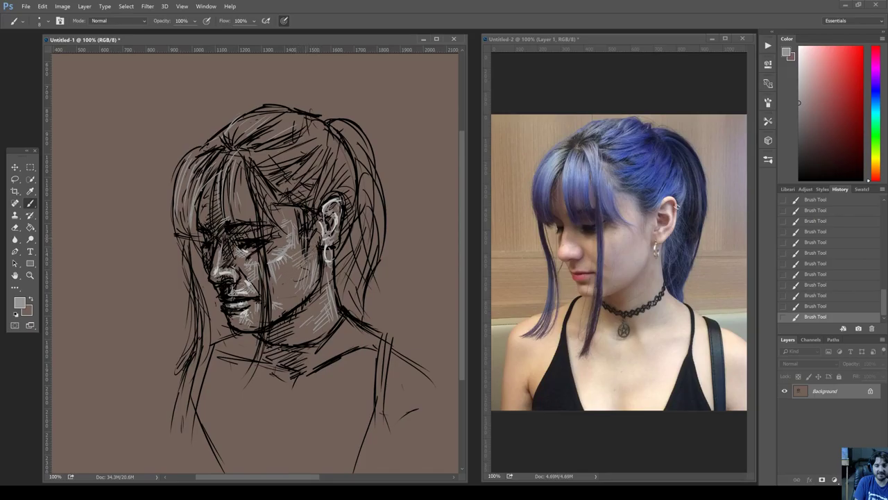
drag(273, 207, 261, 217)
drag(271, 183, 254, 212)
Sample black from the hair and add dark strands to the middle and far side of the fringe.
alt+click(249, 171)
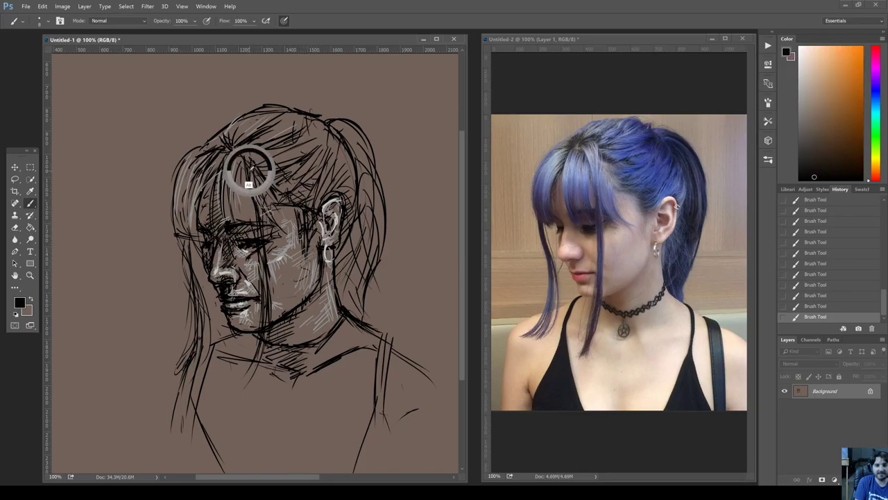
drag(243, 149, 238, 221)
drag(247, 175, 241, 201)
drag(194, 168, 188, 208)
drag(201, 155, 173, 207)
Darken the long hair lock on the far side of the face down over the shoulder.
drag(191, 236, 188, 277)
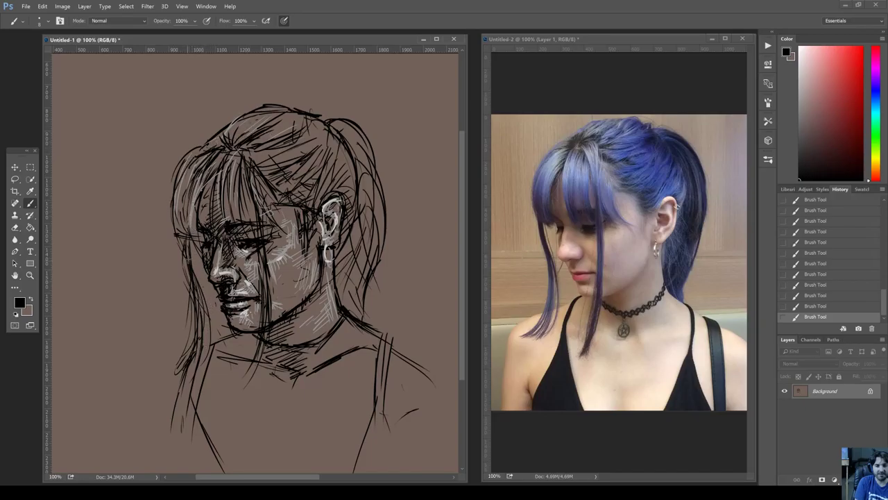
mouse_move(202, 316)
mouse_down()
mouse_move(193, 368)
mouse_move(205, 374)
mouse_up()
drag(189, 401, 189, 427)
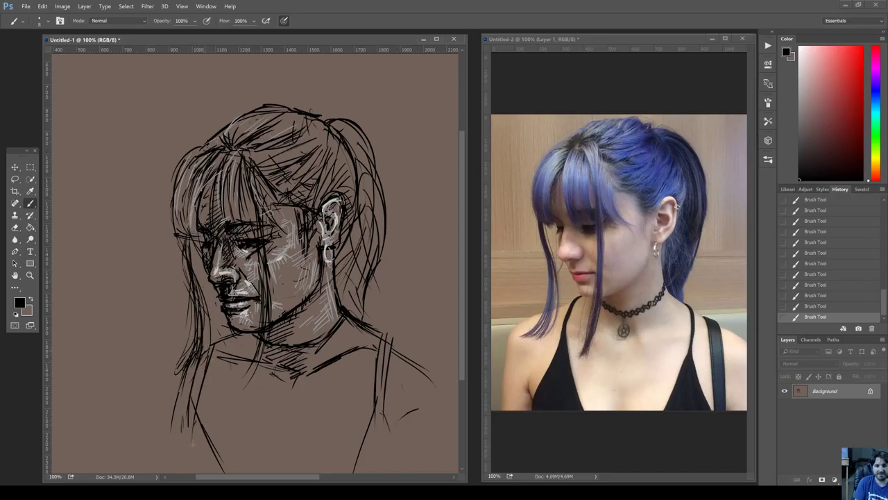
drag(211, 349, 194, 397)
drag(197, 401, 192, 441)
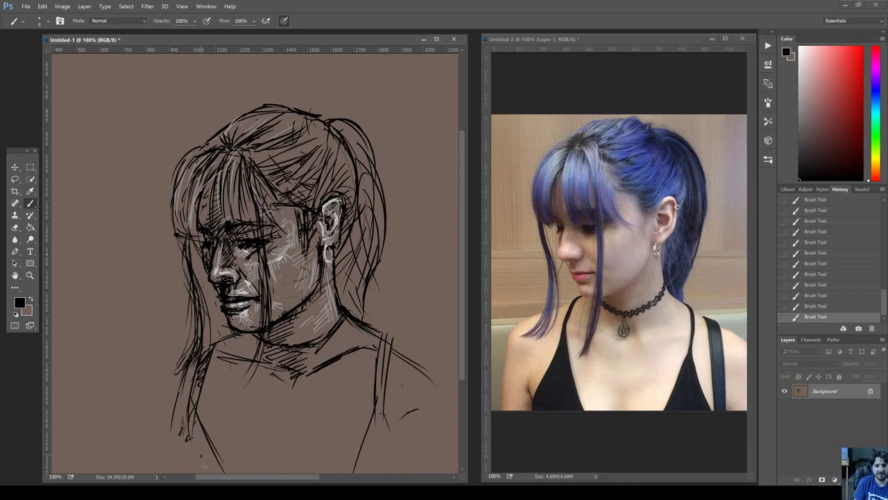
Hatch black shadow across the neck and choker below the chin, toward the far shoulder.
drag(280, 357, 271, 382)
mouse_move(269, 340)
mouse_down()
mouse_move(236, 360)
mouse_move(219, 351)
mouse_up()
mouse_move(222, 356)
mouse_down()
mouse_move(281, 372)
mouse_move(340, 360)
mouse_move(289, 350)
mouse_move(302, 335)
mouse_move(290, 318)
mouse_move(302, 306)
mouse_move(272, 330)
mouse_up()
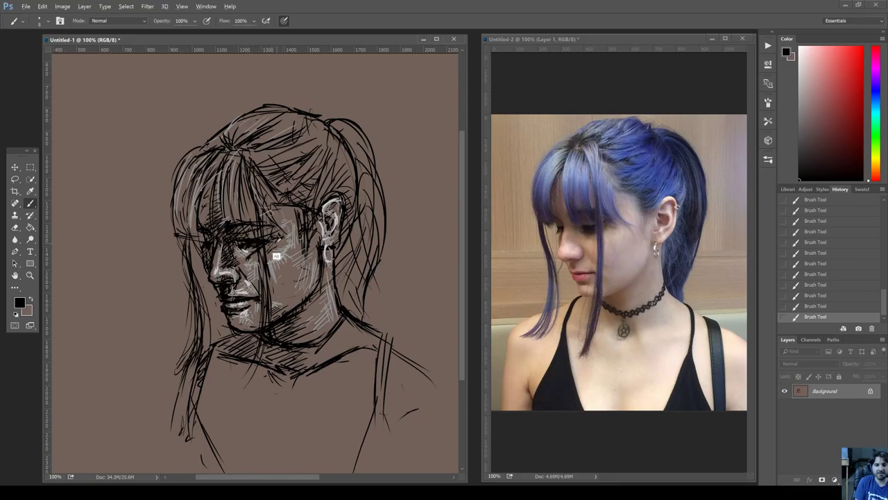
Sample black from the shading around the near eye and add dark strands along the far outer edge of the fringe.
alt+click(271, 240)
alt+click(262, 240)
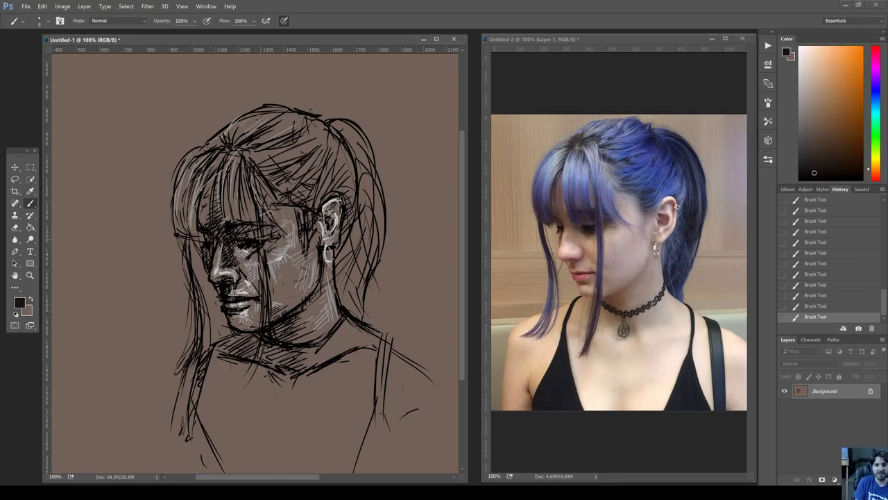
alt+click(269, 238)
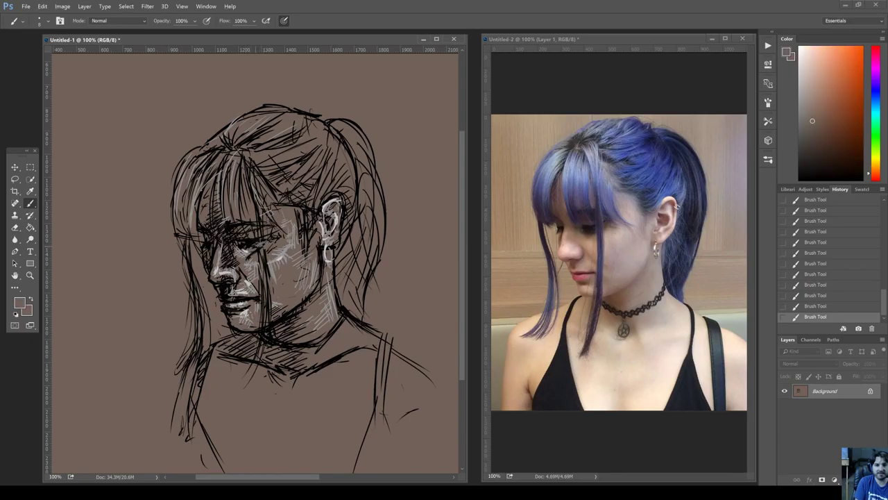
alt+click(260, 251)
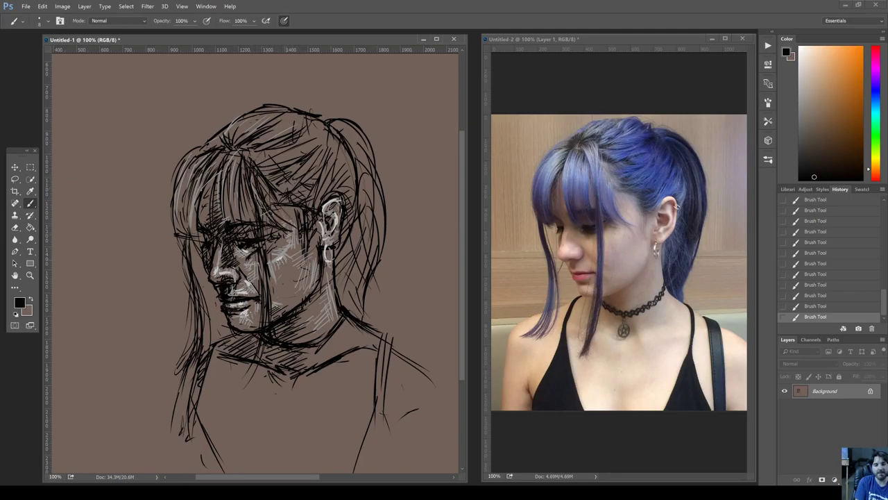
mouse_move(188, 234)
mouse_down()
mouse_move(200, 246)
mouse_move(194, 236)
mouse_up()
drag(181, 206, 183, 237)
drag(176, 176, 175, 243)
drag(179, 201, 174, 232)
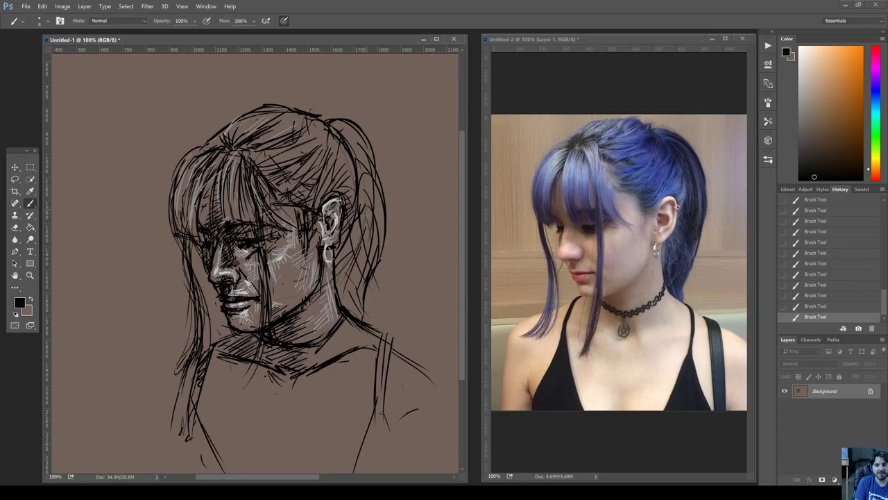
Add dark strands to the ponytail behind the ear and down beside the neck, sampling tones from the drawing.
mouse_move(365, 198)
mouse_down()
mouse_move(364, 242)
mouse_move(356, 246)
mouse_up()
drag(358, 210, 337, 261)
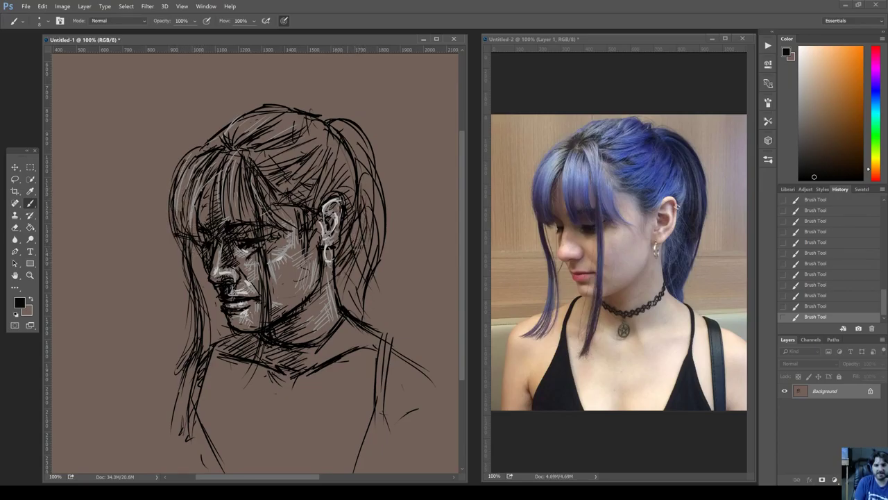
alt+click(337, 220)
mouse_move(340, 205)
mouse_down()
mouse_move(329, 255)
mouse_move(347, 270)
mouse_move(346, 263)
mouse_up()
alt+click(345, 269)
alt+click(345, 270)
drag(361, 244, 354, 277)
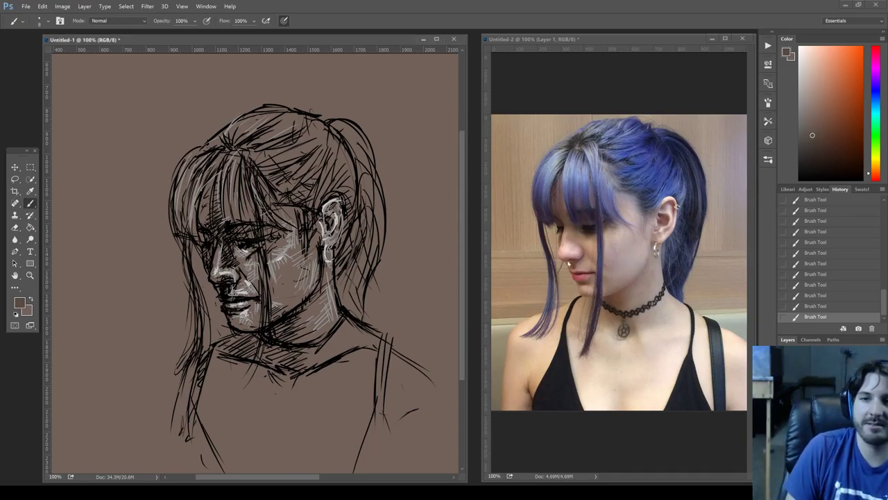
Pick black and write the artist's signature with a small circled time note above the near shoulder.
drag(812, 158, 799, 181)
mouse_move(371, 324)
mouse_down()
mouse_move(378, 312)
mouse_move(393, 320)
mouse_up()
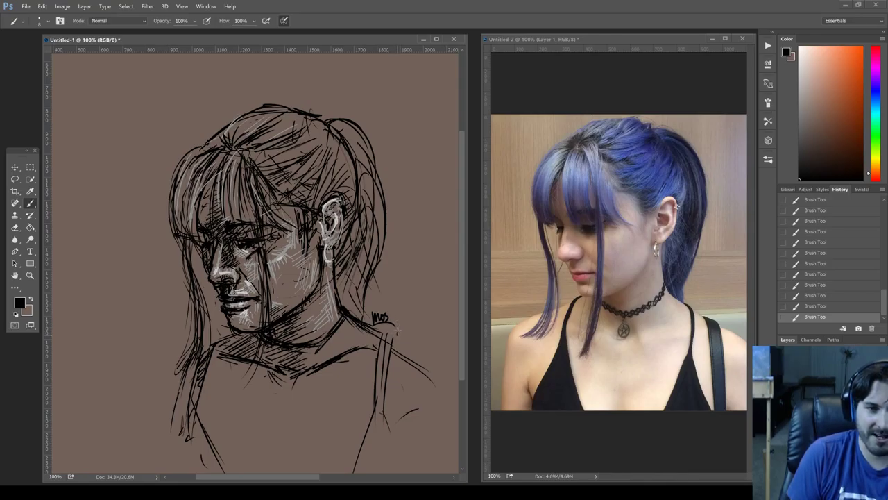
mouse_move(400, 333)
mouse_down()
mouse_move(420, 328)
mouse_move(404, 341)
mouse_up()
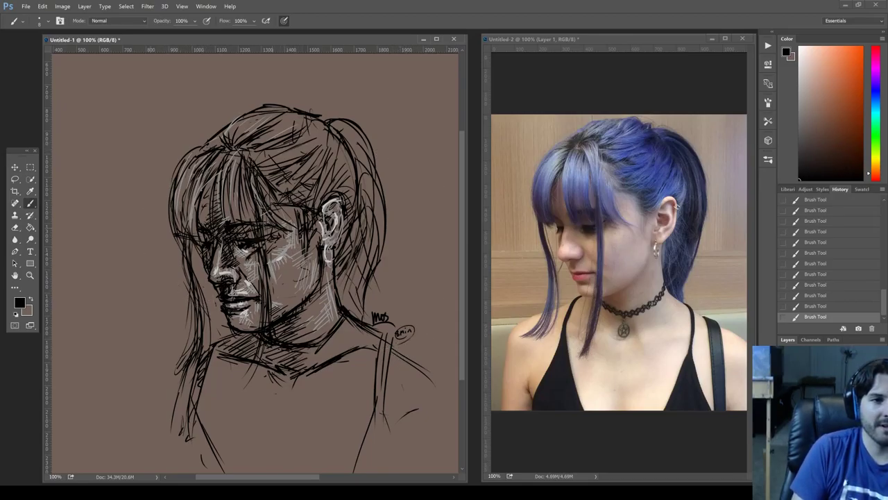
Crop the canvas closely around the portrait and signature to about 1422 × 1579 pixels.
key(c)
drag(120, 89, 456, 464)
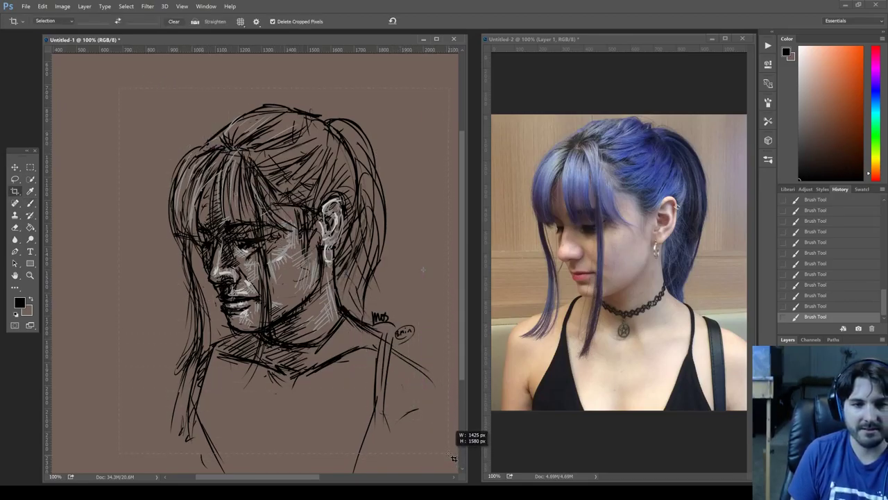
key(Return)
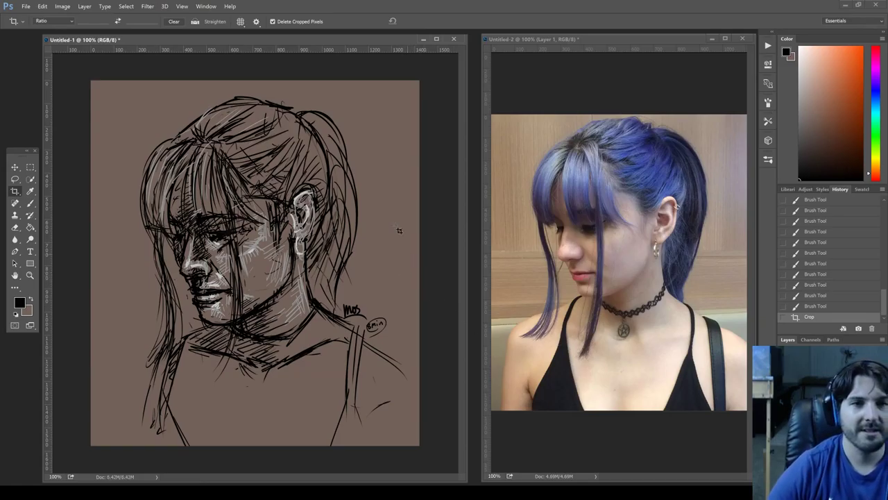
Save the cropped sketch as thisisme.png with Smallest / Slow compression and no interlacing.
key(ctrl+s)
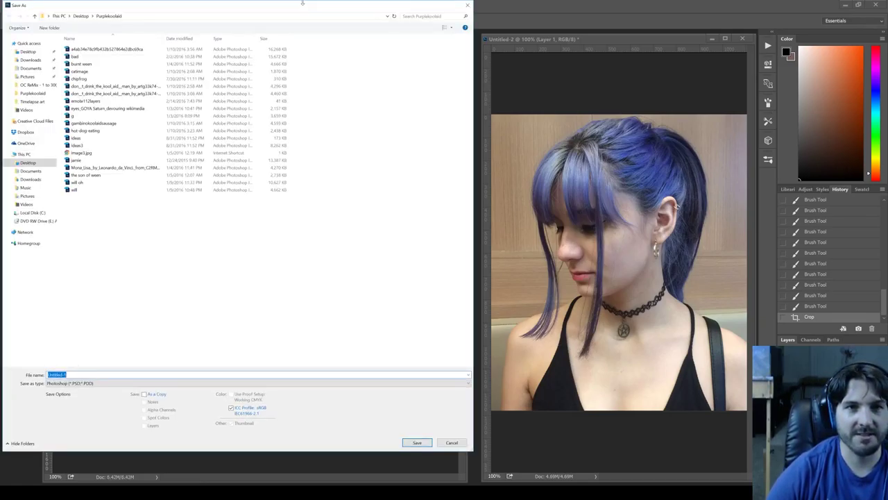
mouse_move(301, 4)
mouse_down()
mouse_move(604, 62)
mouse_move(887, 153)
mouse_up()
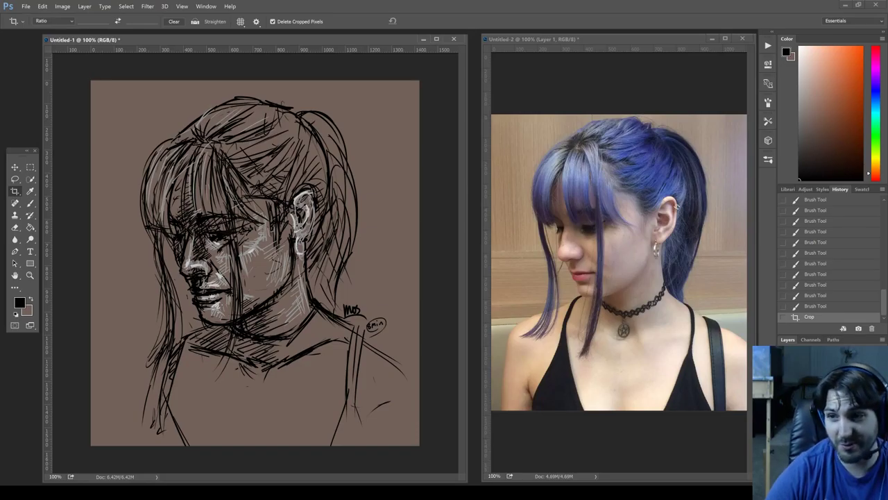
key(ctrl+shift+s)
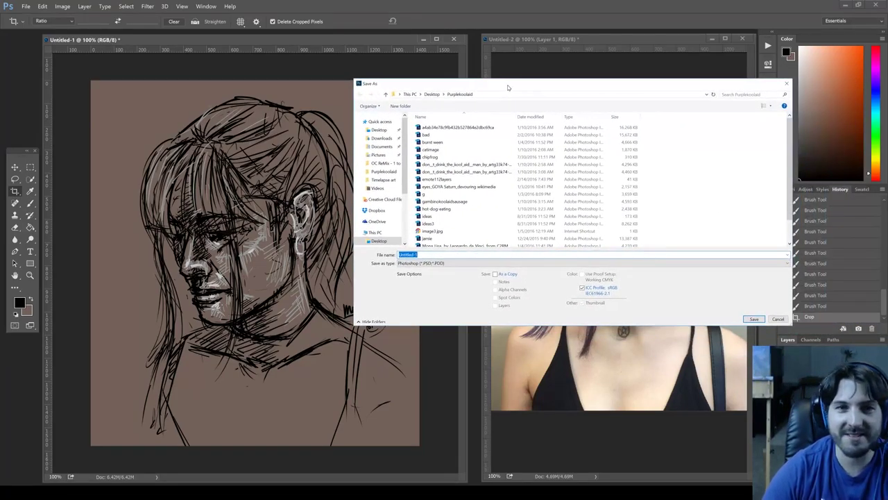
drag(508, 87, 521, 95)
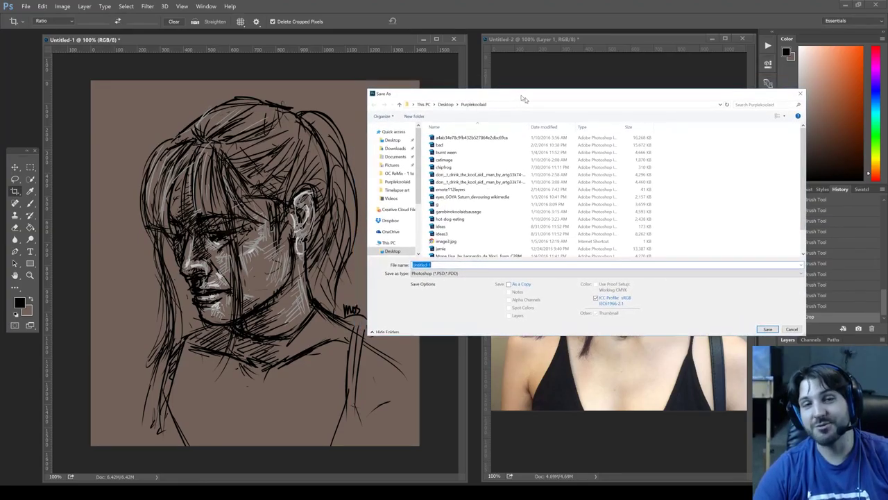
key(Escape)
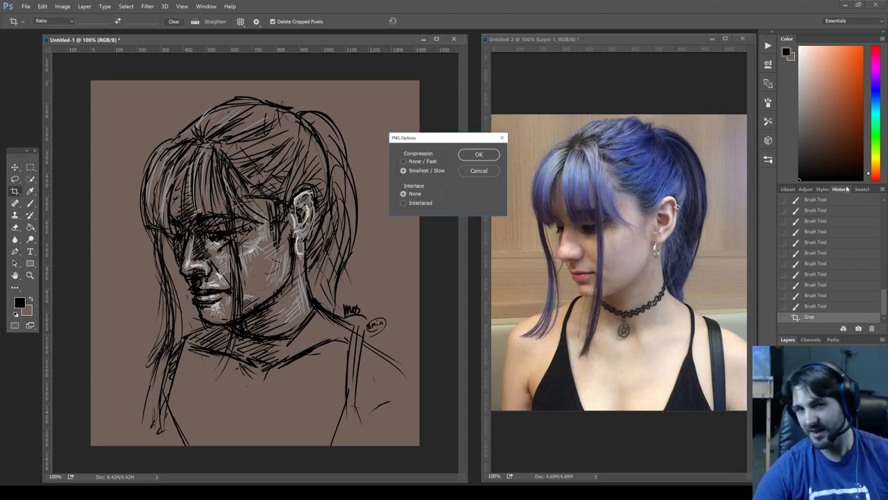
click(465, 151)
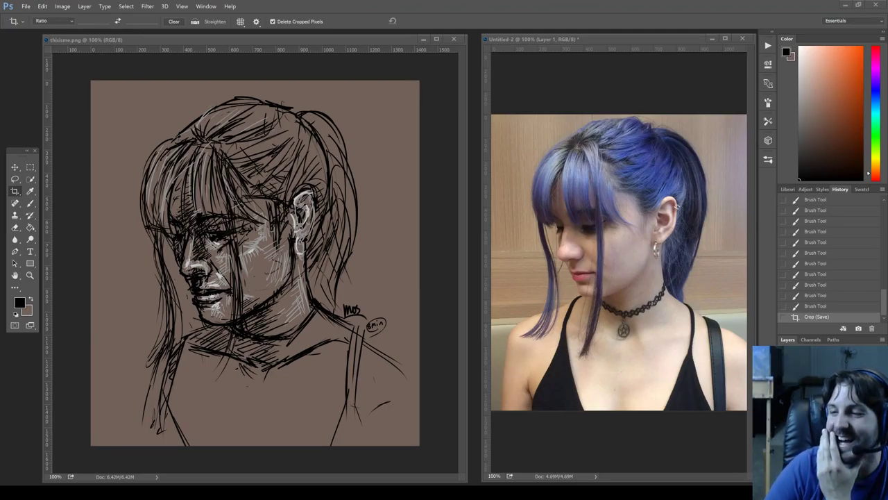
Switch to the browser and copy the photo of the smiling man in a suit from the imgur post.
drag(887, 118, 367, 60)
scroll(549, 246, down, 2)
scroll(549, 245, up, 1)
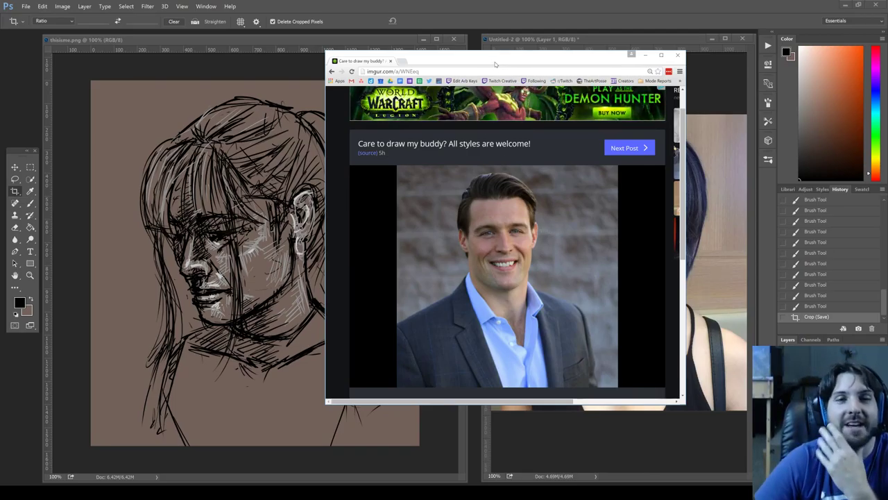
right_click(510, 208)
click(548, 244)
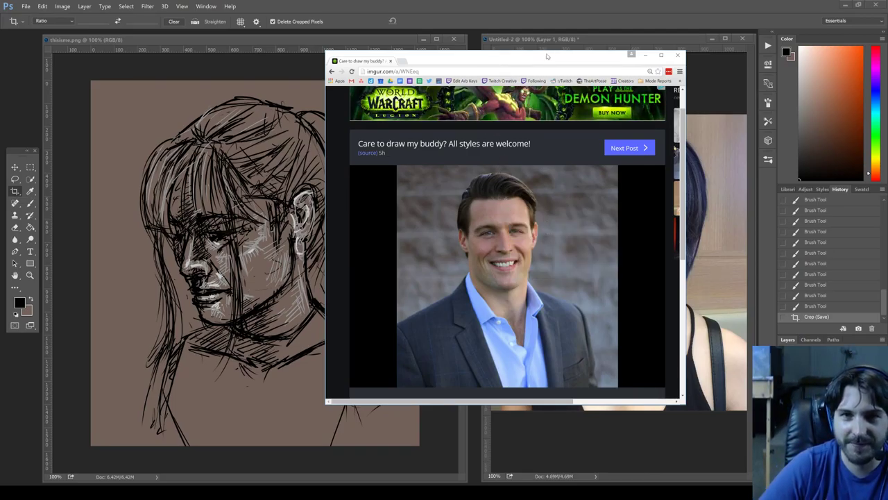
drag(547, 56, 887, 229)
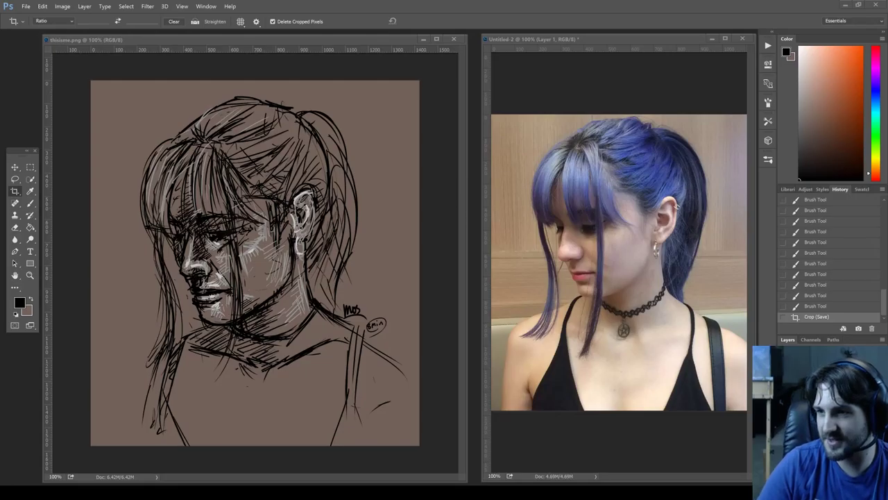
Create new blank 1280 × 1280 pixel documents at 72 ppi beside the sketch for the copied photo.
key(ctrl+n)
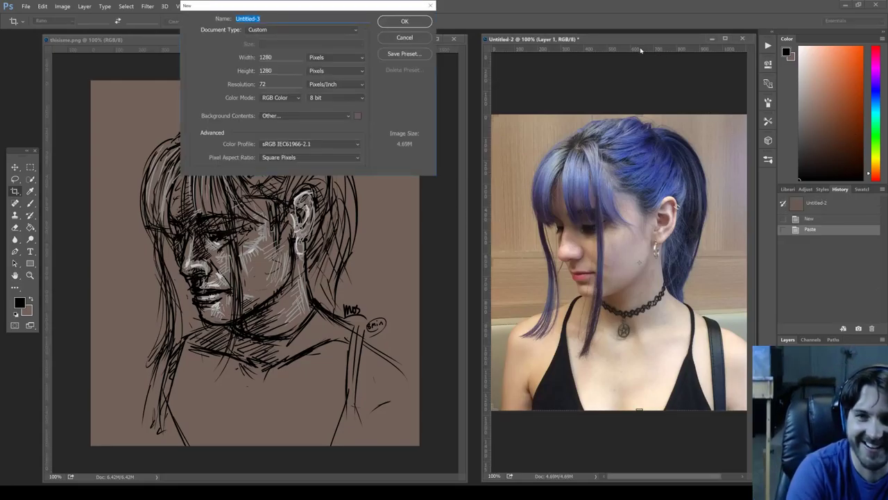
key(Return)
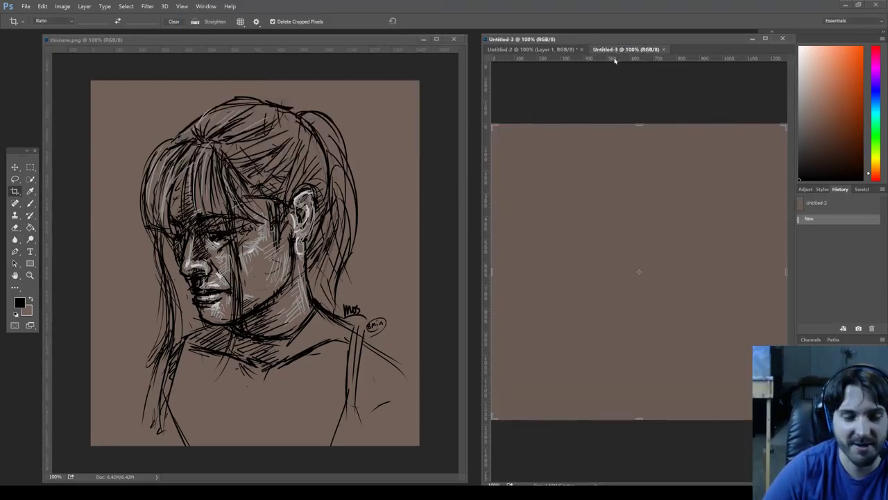
click(25, 6)
click(32, 15)
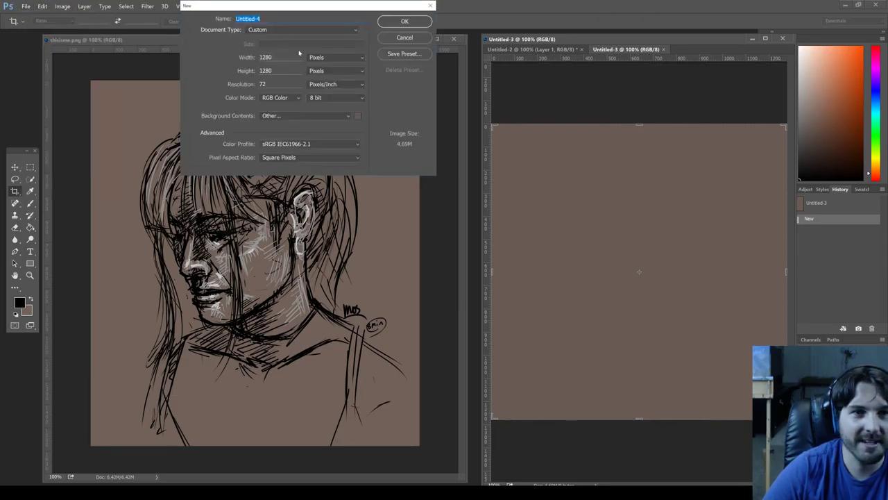
key(Return)
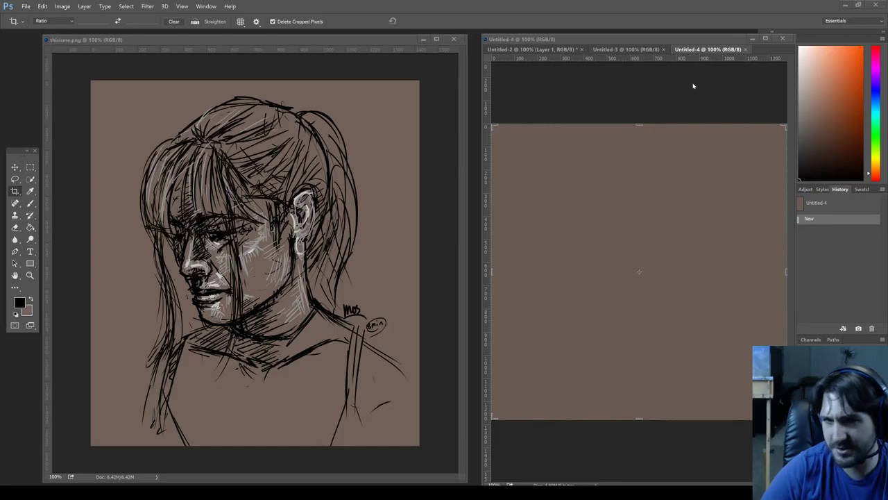
Paste the man's photo into the newest document, crop the canvas closely around it, and enlarge the view to 300%.
key(ctrl+v)
key(ctrl+t)
mouse_move(698, 331)
mouse_down()
mouse_move(680, 319)
mouse_move(699, 331)
mouse_up()
key(Return)
key(ctrl+plus)
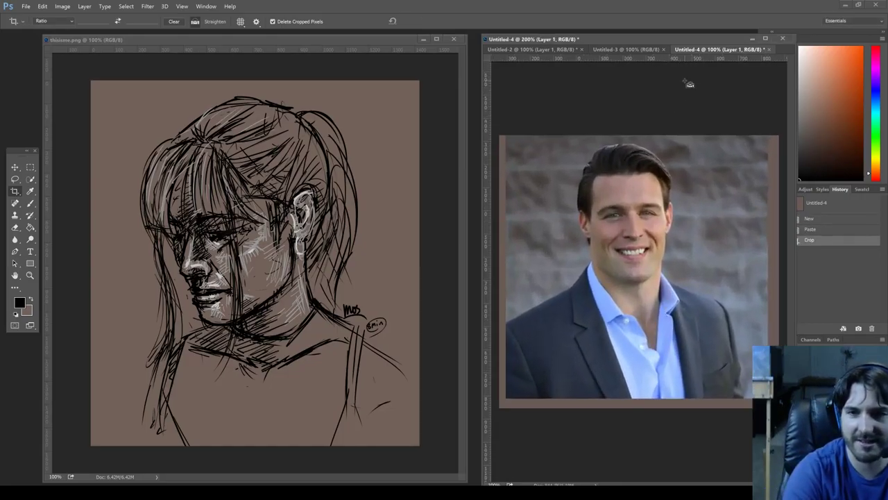
key(ctrl+plus)
Close the unused blank Untitled-3 document and return to the finished sketch.
click(664, 50)
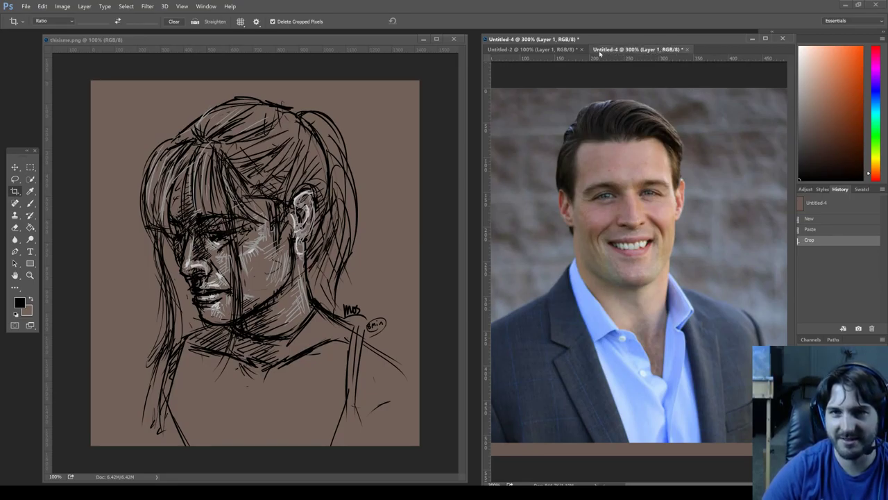
click(548, 49)
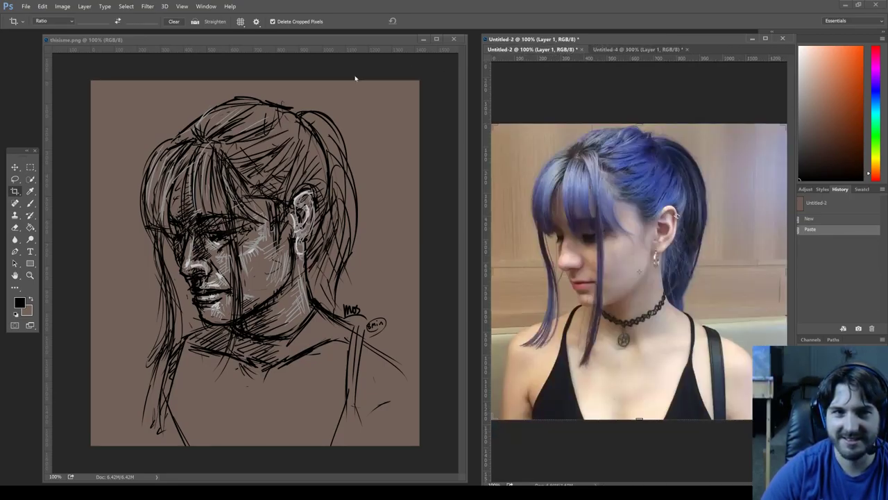
click(374, 90)
key(ctrl+n)
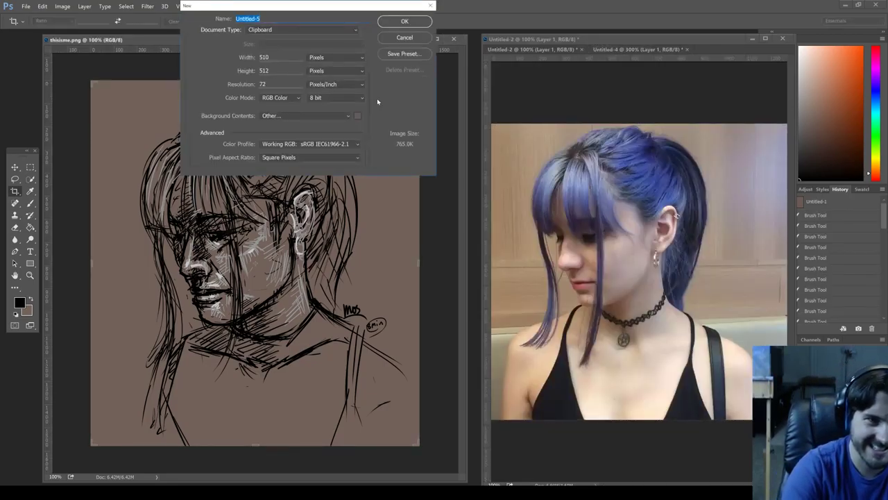
key(Return)
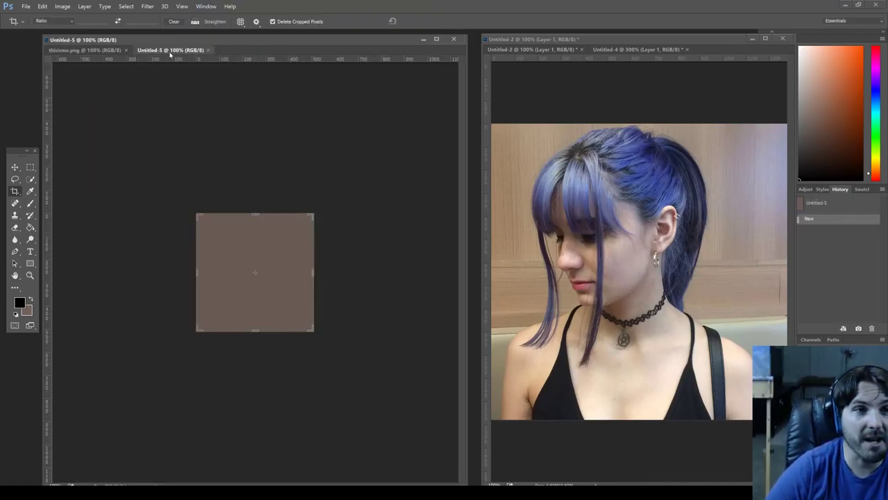
click(210, 50)
Create a blank brown canvas matching the sketch's 1422 × 1579 pixel size at 150 ppi, with the man's photo shown beside it.
click(42, 7)
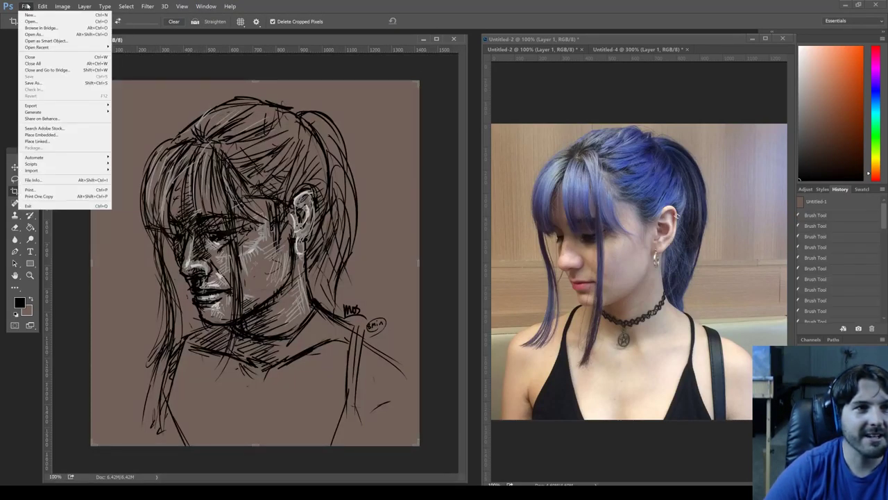
mouse_move(26, 7)
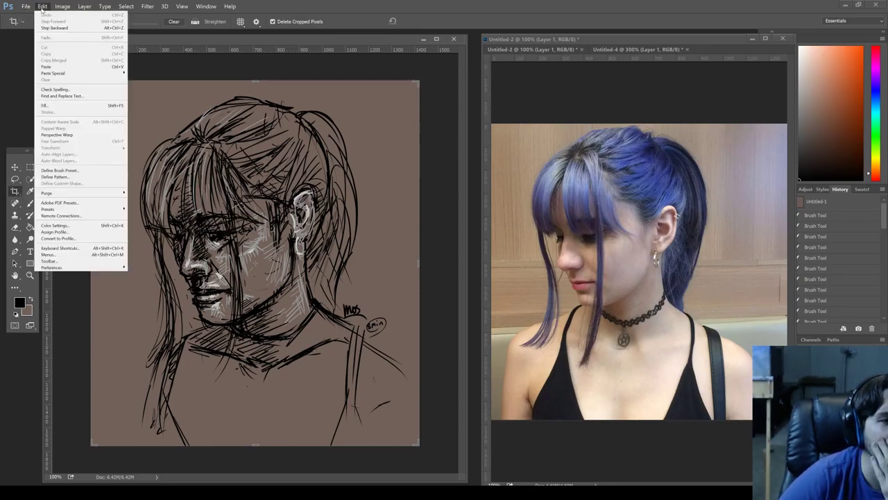
click(27, 6)
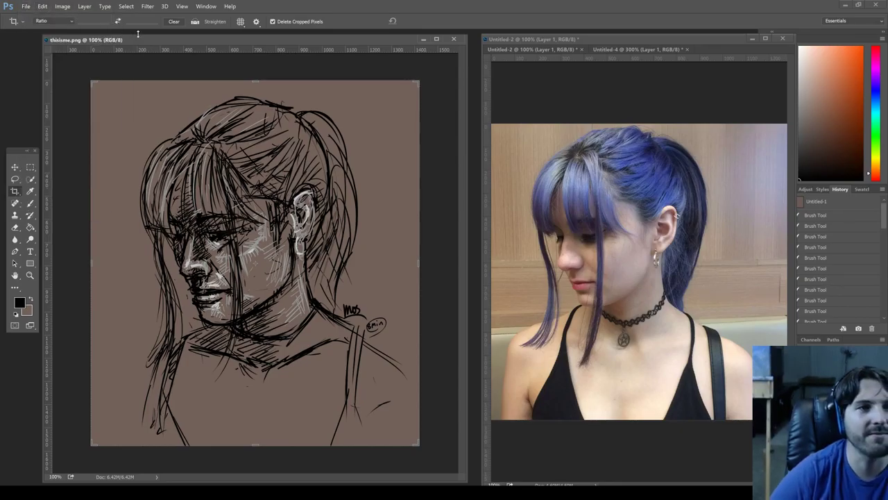
click(26, 6)
click(32, 17)
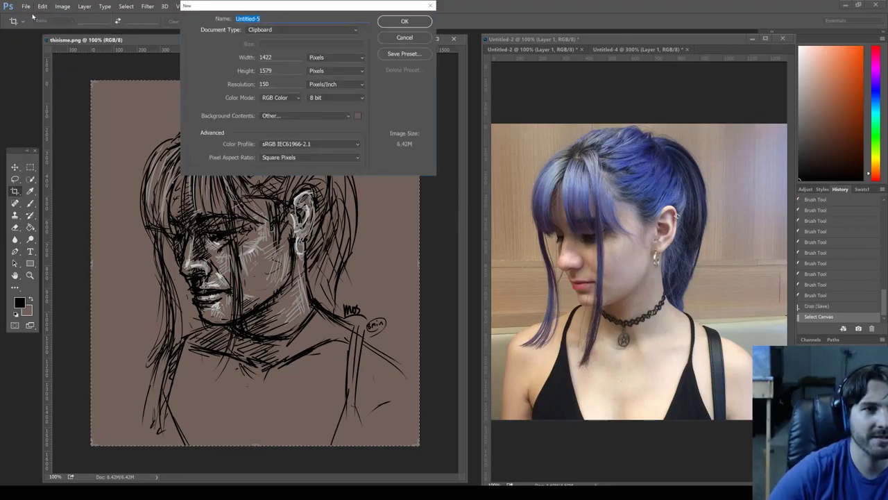
key(Return)
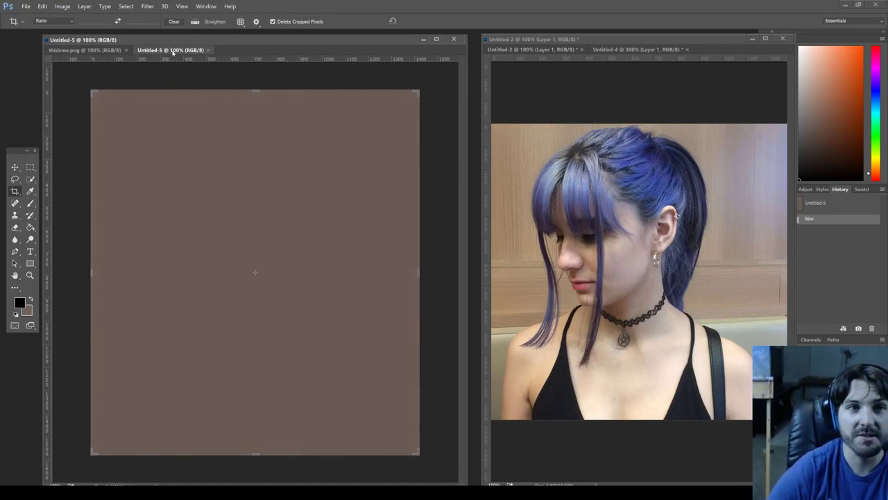
click(635, 49)
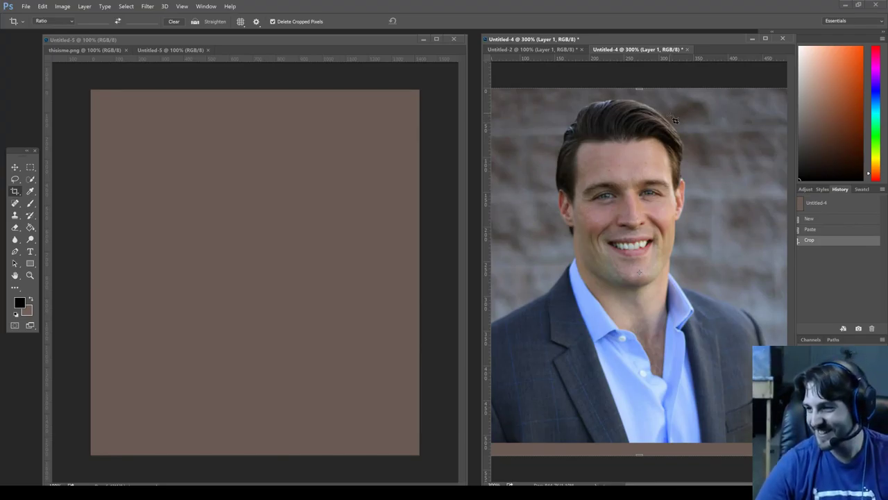
click(384, 42)
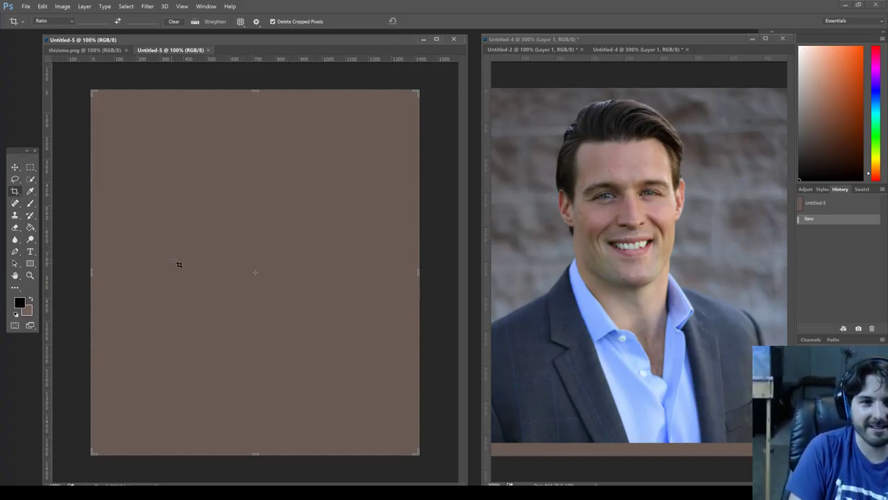
Sketch the outline of the man's squared face and jaw in black with the Brush tool on the brown canvas.
click(199, 256)
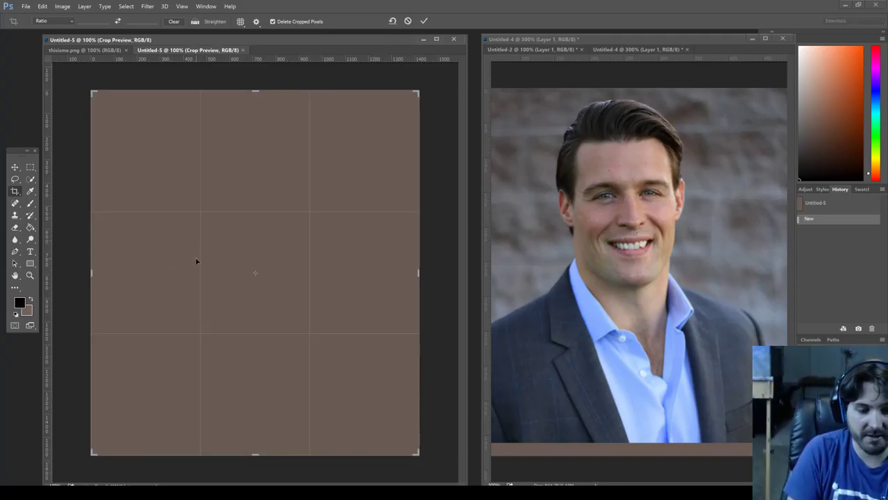
key(Return)
key(b)
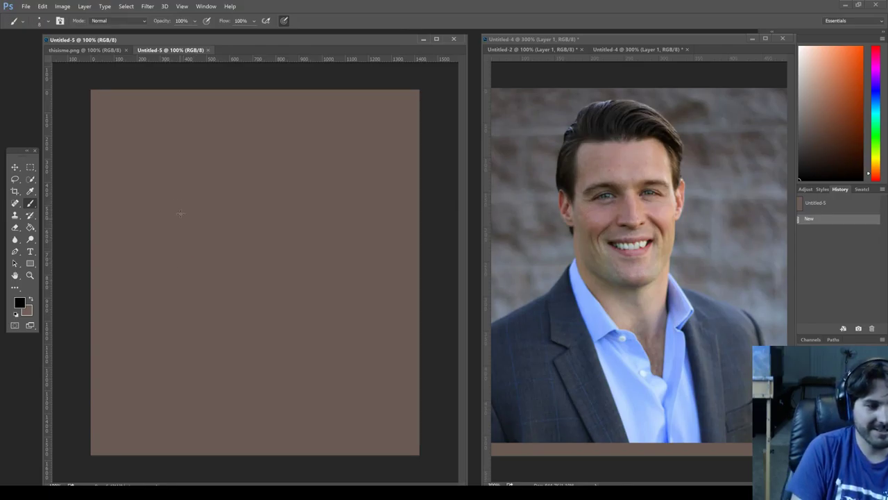
click(173, 218)
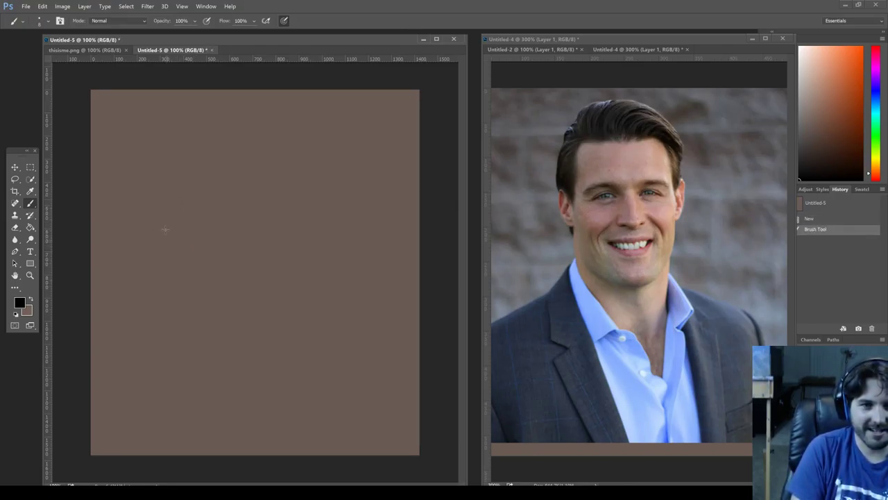
mouse_move(159, 215)
mouse_down()
mouse_move(163, 318)
mouse_move(196, 329)
mouse_move(163, 315)
mouse_move(207, 351)
mouse_move(198, 354)
mouse_move(309, 365)
mouse_move(307, 352)
mouse_move(297, 368)
mouse_move(307, 372)
mouse_move(356, 314)
mouse_move(354, 196)
mouse_up()
drag(361, 267, 360, 288)
mouse_move(353, 208)
mouse_down()
mouse_move(333, 139)
mouse_move(193, 124)
mouse_move(162, 139)
mouse_move(147, 233)
mouse_up()
drag(169, 133, 164, 240)
Scale the whole face outline down slightly, reposition it lower on the canvas, and clear the selection.
key(ctrl+a)
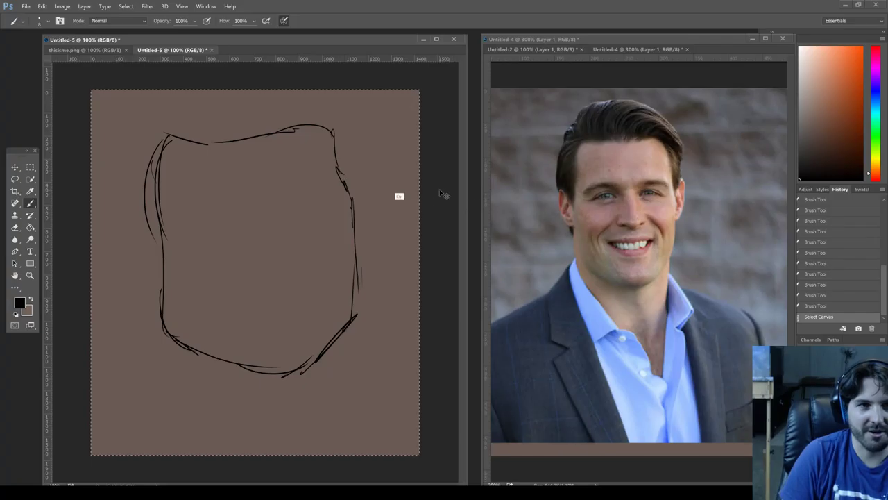
key(ctrl+t)
drag(92, 89, 127, 129)
mouse_move(291, 217)
mouse_down()
mouse_move(269, 222)
mouse_move(268, 214)
mouse_up()
key(Return)
key(ctrl+d)
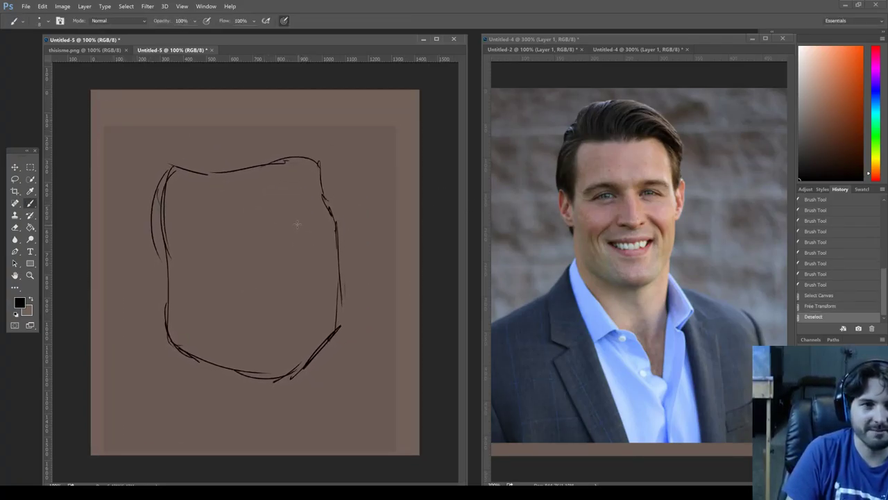
Sample the sketch's darker brown background and fill the lighter border around the scaled drawing with it.
key(i)
click(220, 113)
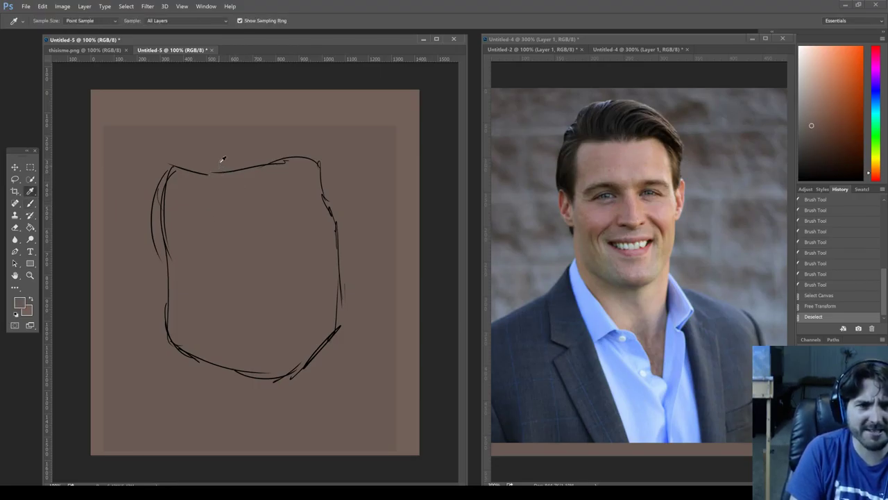
key(g)
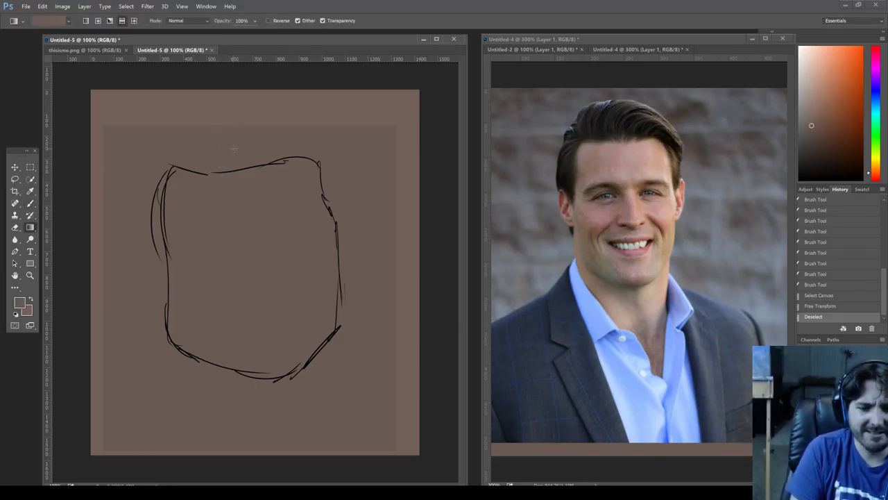
drag(234, 135, 237, 103)
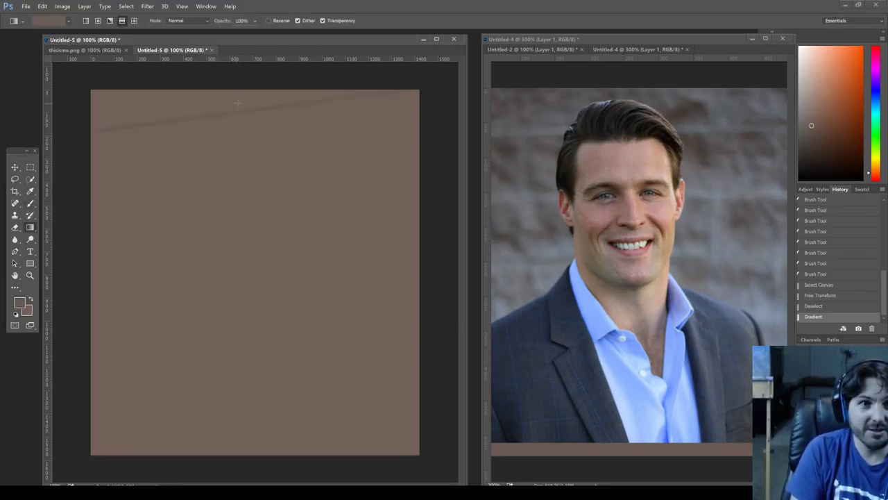
key(ctrl+z)
key(shift+g)
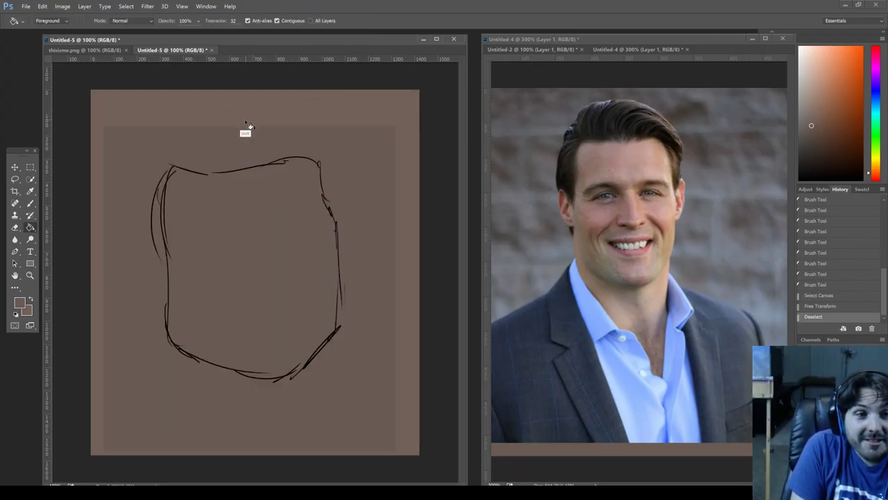
click(249, 125)
Set the brush colour to black and sketch the swept-back hair outline and both ears.
key(b)
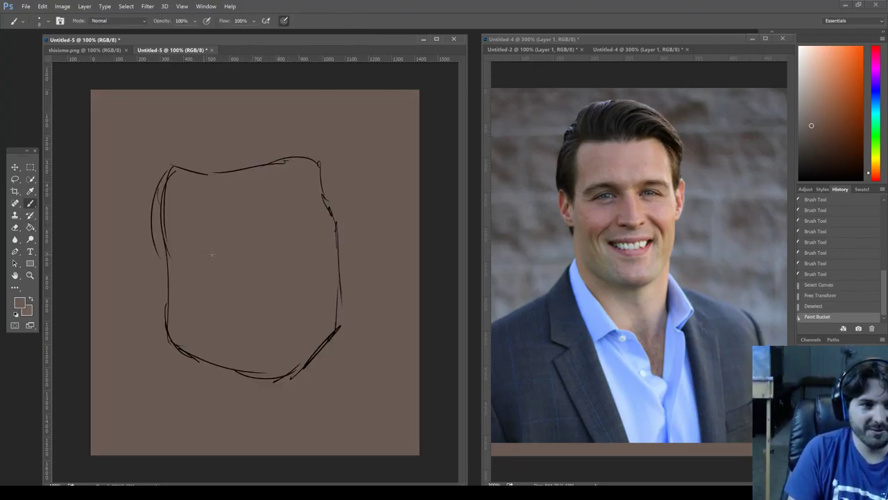
drag(824, 166, 799, 179)
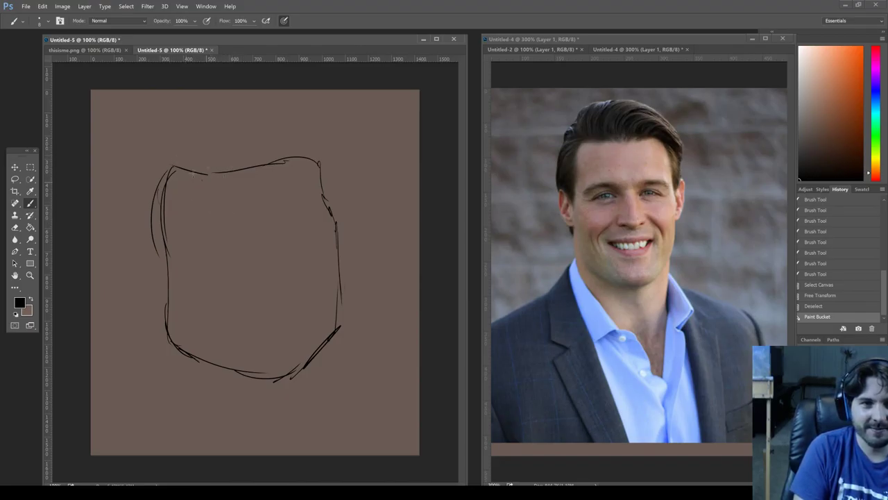
mouse_move(201, 179)
mouse_down()
mouse_move(221, 117)
mouse_move(184, 168)
mouse_move(270, 109)
mouse_move(327, 136)
mouse_up()
mouse_move(278, 105)
mouse_down()
mouse_move(349, 159)
mouse_move(330, 175)
mouse_move(345, 218)
mouse_move(338, 230)
mouse_move(351, 247)
mouse_move(342, 271)
mouse_up()
mouse_move(336, 229)
mouse_down()
mouse_move(347, 258)
mouse_move(340, 269)
mouse_up()
mouse_move(163, 248)
mouse_down()
mouse_move(152, 252)
mouse_move(161, 291)
mouse_move(150, 254)
mouse_move(157, 251)
mouse_move(161, 282)
mouse_up()
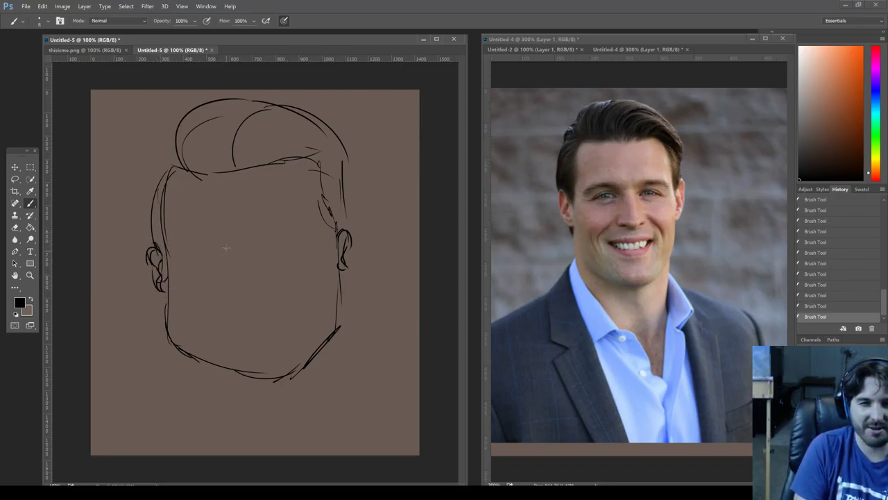
Sketch the eyebrow and eye lines, the nostrils and the bridge of the nose.
mouse_move(208, 241)
mouse_down()
mouse_move(237, 240)
mouse_move(215, 230)
mouse_move(292, 222)
mouse_move(264, 230)
mouse_move(289, 238)
mouse_up()
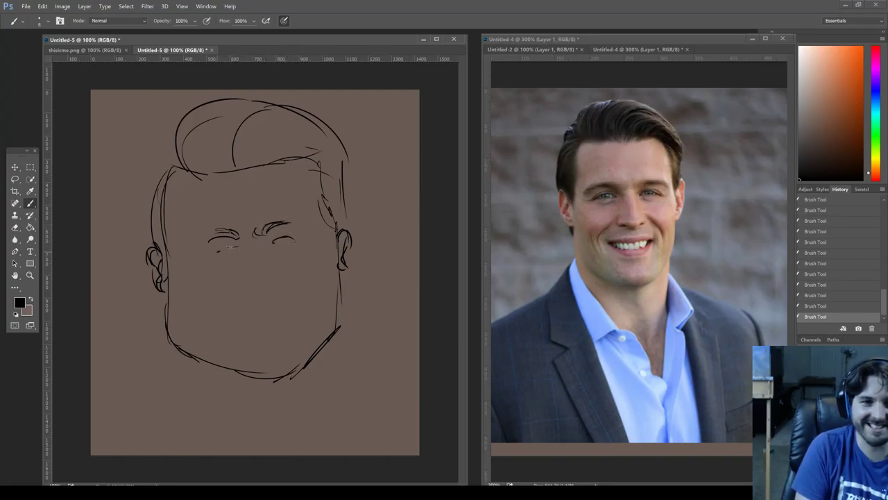
drag(218, 254, 230, 251)
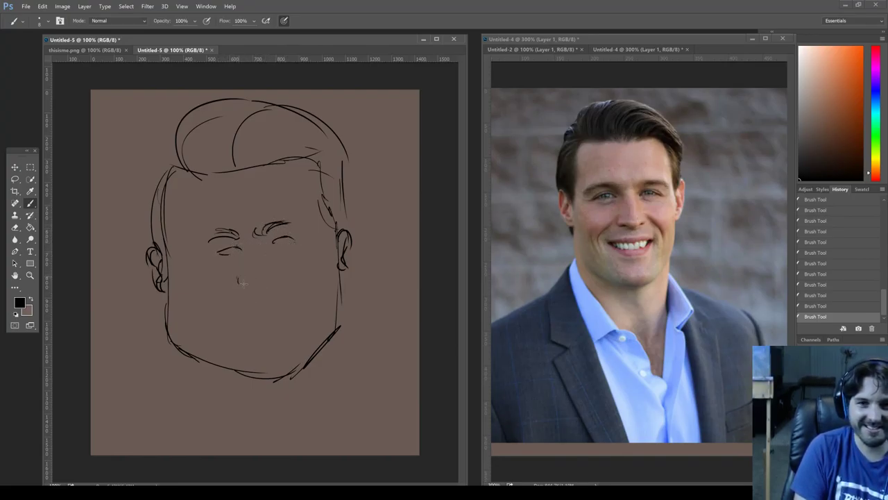
drag(242, 284, 275, 283)
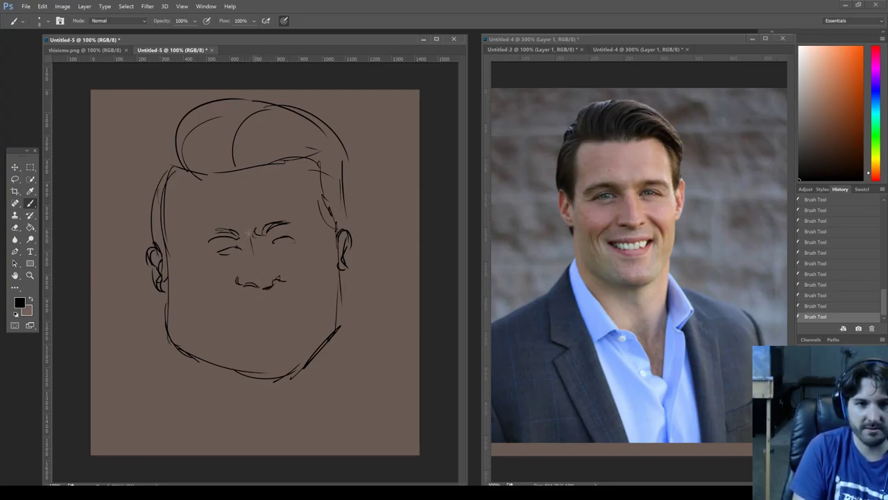
mouse_move(248, 233)
mouse_down()
mouse_move(260, 292)
mouse_move(260, 245)
mouse_move(268, 285)
mouse_move(280, 282)
mouse_up()
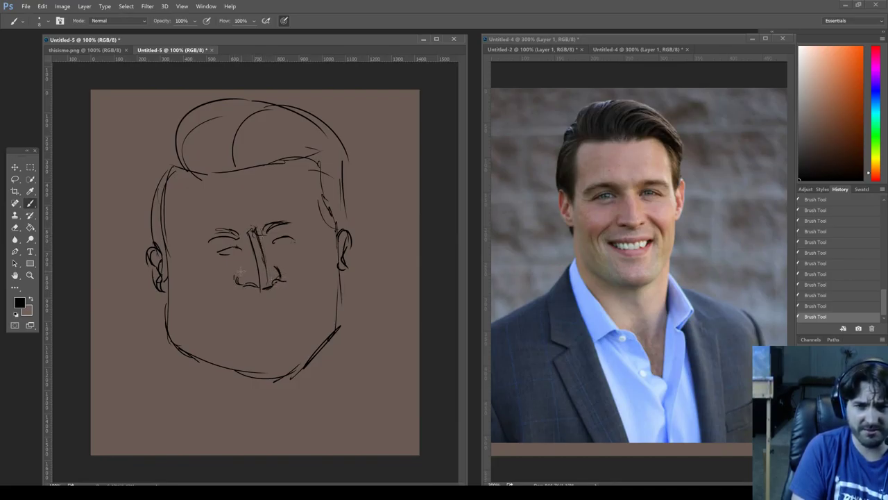
Draw a wide grinning mouth with full lips and individual teeth below the nose.
mouse_move(234, 309)
mouse_down()
mouse_move(225, 314)
mouse_move(246, 303)
mouse_move(309, 298)
mouse_up()
mouse_move(210, 315)
mouse_down()
mouse_move(203, 310)
mouse_move(282, 331)
mouse_move(305, 302)
mouse_up()
drag(253, 331, 281, 330)
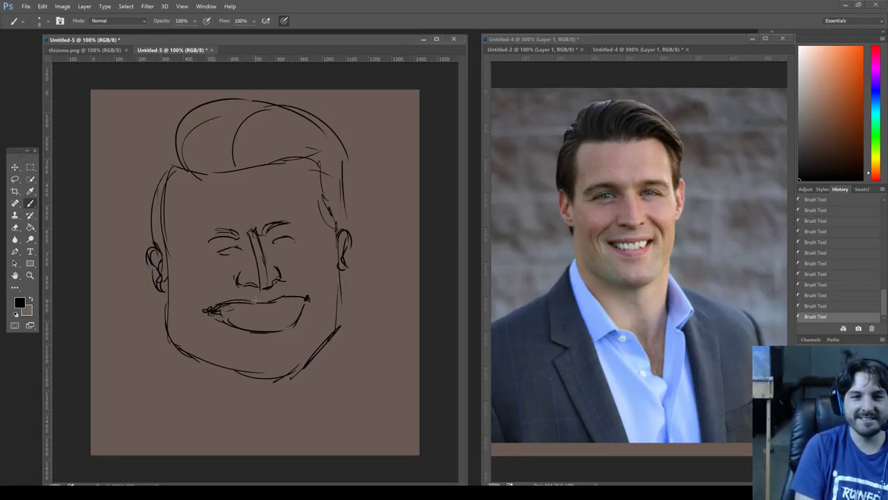
drag(219, 310, 306, 297)
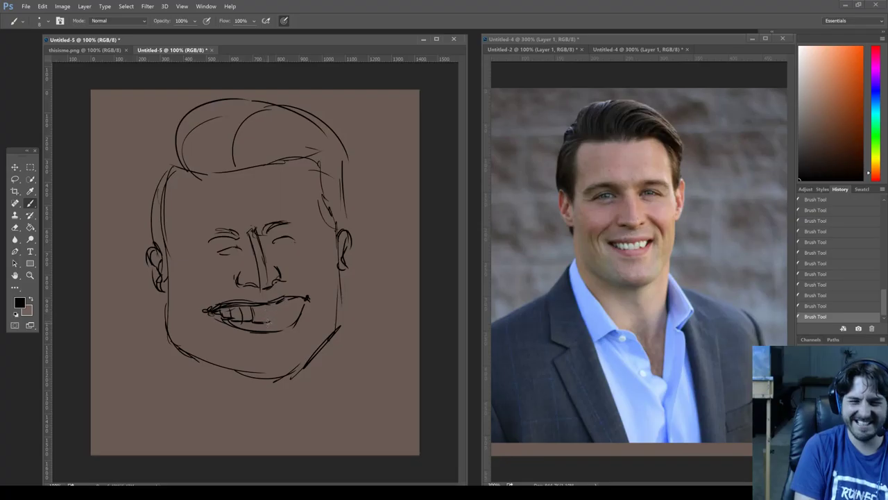
drag(281, 304, 284, 316)
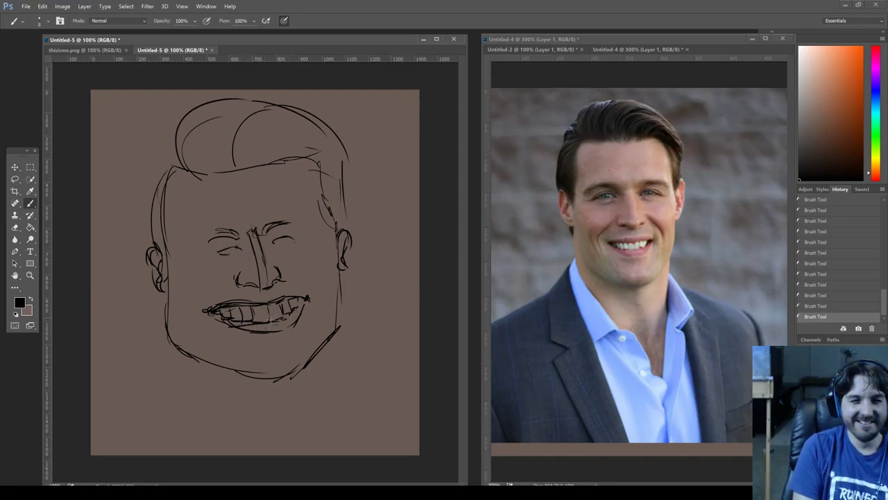
Detail both eyes, thicken the eyebrows, and add short hairs joining them above the nose.
mouse_move(273, 241)
mouse_down()
mouse_move(295, 237)
mouse_move(287, 238)
mouse_move(299, 245)
mouse_move(285, 241)
mouse_move(291, 237)
mouse_move(278, 249)
mouse_move(282, 222)
mouse_move(308, 226)
mouse_move(269, 223)
mouse_move(296, 216)
mouse_up()
mouse_move(239, 226)
mouse_down()
mouse_move(195, 240)
mouse_move(215, 234)
mouse_up()
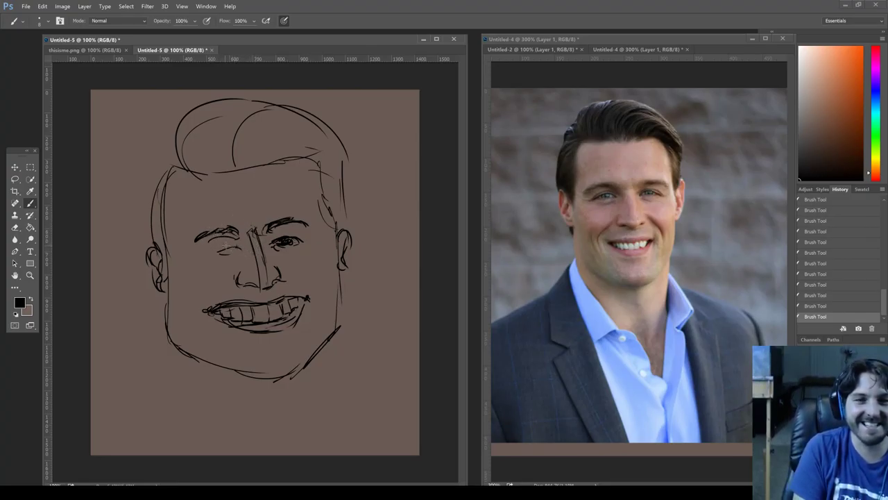
mouse_move(219, 249)
mouse_down()
mouse_move(209, 248)
mouse_move(277, 251)
mouse_move(267, 249)
mouse_up()
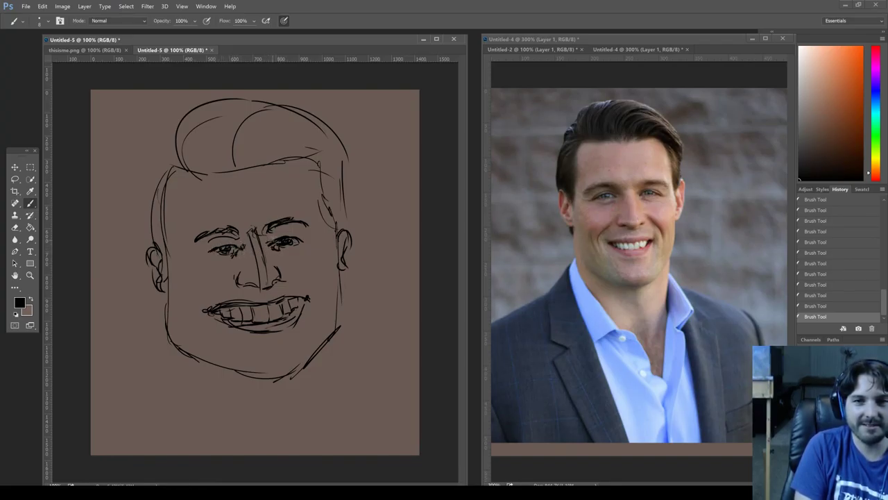
mouse_move(235, 223)
mouse_down()
mouse_move(240, 233)
mouse_move(263, 233)
mouse_up()
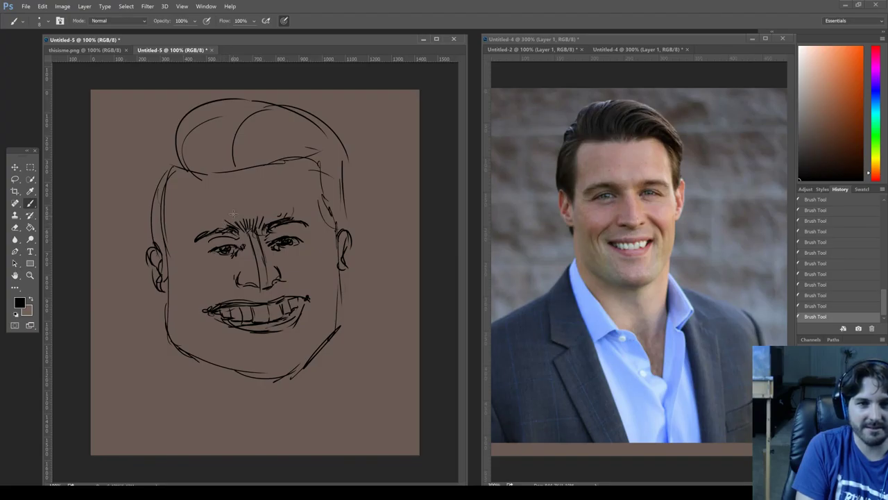
drag(237, 215, 246, 229)
mouse_move(251, 218)
mouse_down()
mouse_move(294, 214)
mouse_move(316, 226)
mouse_move(316, 216)
mouse_move(185, 240)
mouse_up()
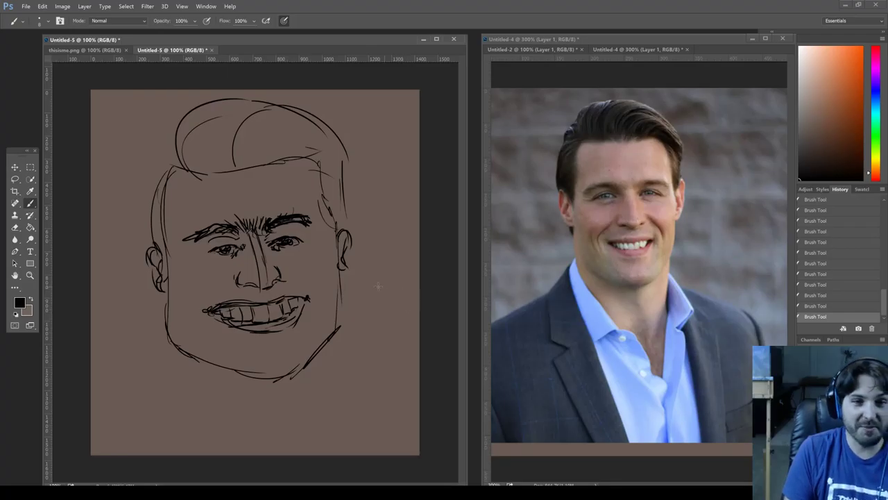
Reinforce the jawline and sketch the neck and the pointed open collar beside it.
mouse_move(165, 290)
mouse_down()
mouse_move(177, 346)
mouse_move(168, 325)
mouse_move(188, 354)
mouse_move(180, 348)
mouse_move(240, 377)
mouse_move(284, 379)
mouse_up()
drag(168, 325, 156, 386)
mouse_move(340, 321)
mouse_down()
mouse_move(346, 397)
mouse_move(336, 420)
mouse_up()
drag(340, 346, 374, 380)
drag(375, 380, 347, 416)
drag(344, 336, 341, 407)
mouse_move(349, 405)
mouse_down()
mouse_move(372, 422)
mouse_move(361, 454)
mouse_up()
Draw the curved neckline across the chest, with curly chest hair and a few marks below the chin.
drag(141, 375, 151, 388)
mouse_move(149, 348)
mouse_down()
mouse_move(204, 439)
mouse_move(193, 439)
mouse_move(226, 450)
mouse_move(203, 441)
mouse_move(274, 444)
mouse_move(274, 428)
mouse_move(300, 444)
mouse_move(329, 456)
mouse_up()
drag(256, 451, 247, 434)
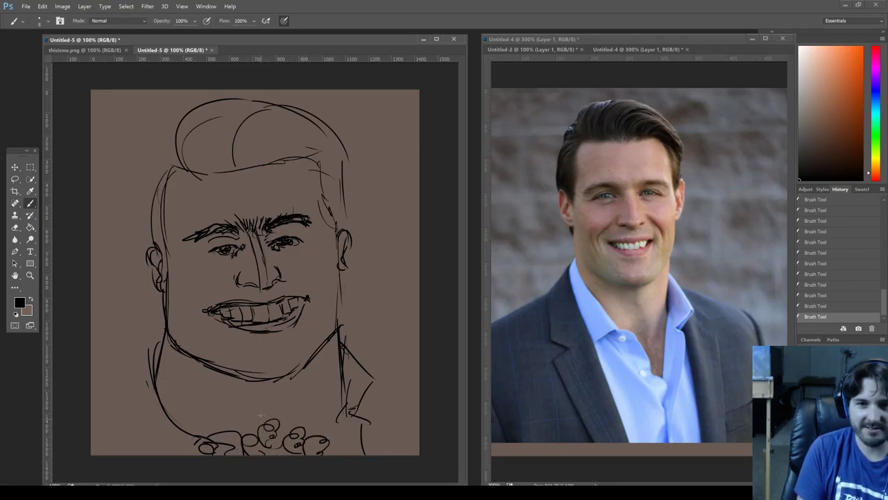
mouse_move(241, 383)
mouse_down()
mouse_move(277, 431)
mouse_move(270, 441)
mouse_up()
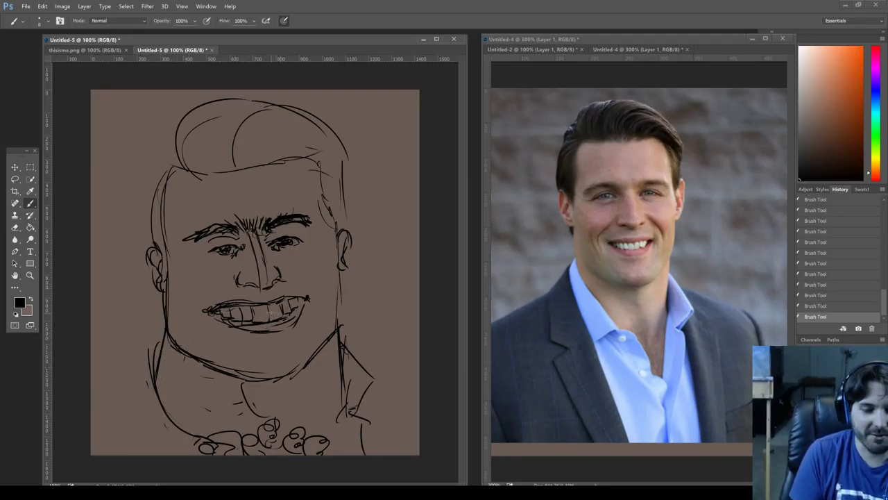
Lasso the grinning mouth, enlarge it with Free Transform, and clear the selection.
key(l)
mouse_move(201, 300)
mouse_down()
mouse_move(293, 296)
mouse_move(234, 343)
mouse_move(155, 265)
mouse_move(228, 306)
mouse_up()
key(ctrl+t)
key(Return)
key(ctrl+d)
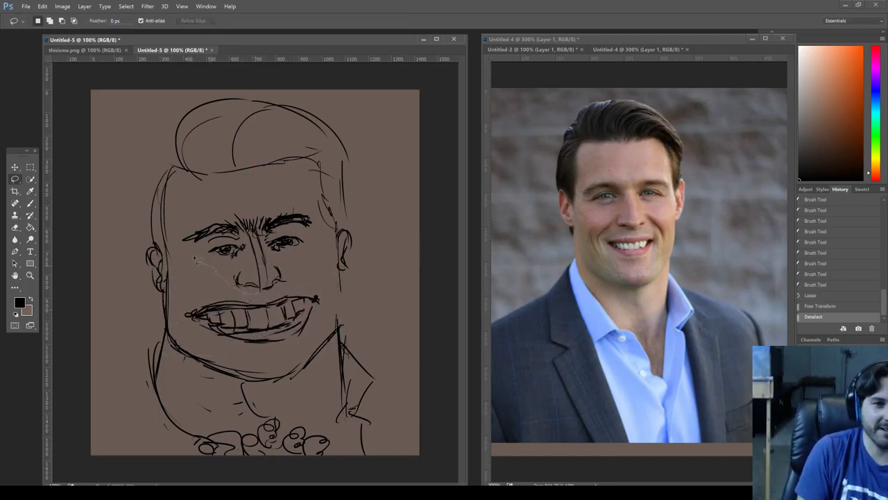
Lasso the eyebrows, eyes and nose together, shrink them with Free Transform, and clear the selection.
mouse_move(301, 212)
mouse_down()
mouse_move(322, 232)
mouse_move(277, 287)
mouse_up()
key(ctrl+t)
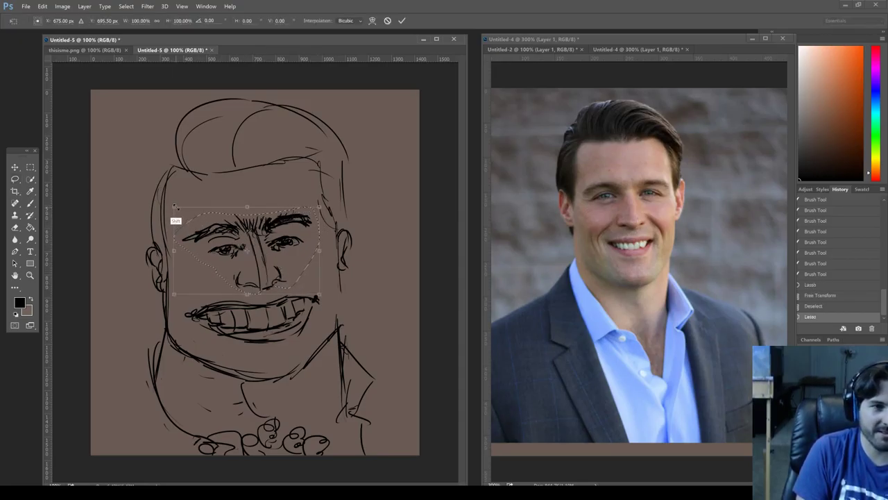
mouse_move(175, 207)
mouse_down()
mouse_move(201, 223)
mouse_move(182, 216)
mouse_up()
key(Return)
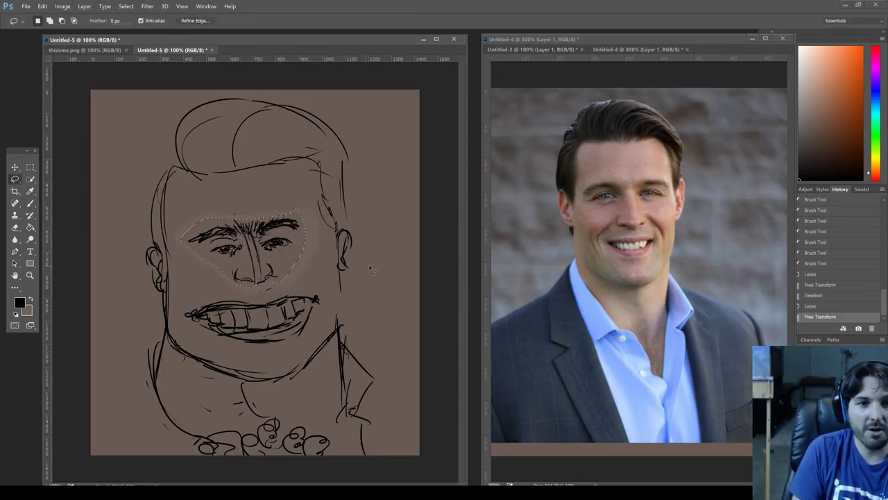
key(ctrl+d)
Sample the face's brown background and fill the mismatched patch around the eyes with it.
key(i)
click(280, 199)
key(g)
click(310, 217)
Return to the black brush, redraw the nose tip, and add smile folds around the mouth and touches to the eyebrow.
key(b)
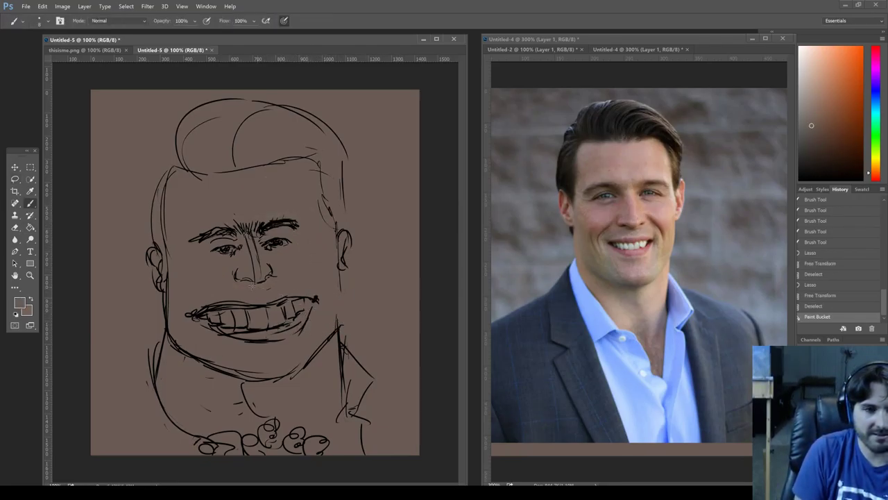
key(x)
drag(249, 285, 254, 282)
drag(253, 283, 258, 292)
mouse_move(261, 290)
mouse_down()
mouse_move(270, 287)
mouse_move(261, 293)
mouse_up()
drag(230, 268, 182, 319)
drag(314, 300, 319, 306)
mouse_move(283, 261)
mouse_down()
mouse_move(286, 272)
mouse_move(317, 284)
mouse_up()
drag(327, 297, 329, 312)
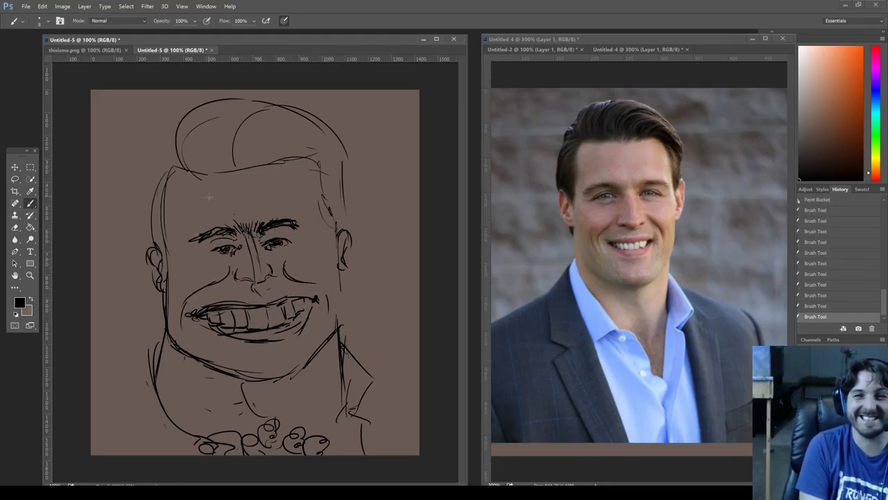
drag(206, 233, 235, 230)
Fill the swept-back hair with curved strands running from the hairline up over the crown.
mouse_move(178, 165)
mouse_down()
mouse_move(245, 169)
mouse_move(230, 177)
mouse_move(193, 127)
mouse_move(222, 104)
mouse_up()
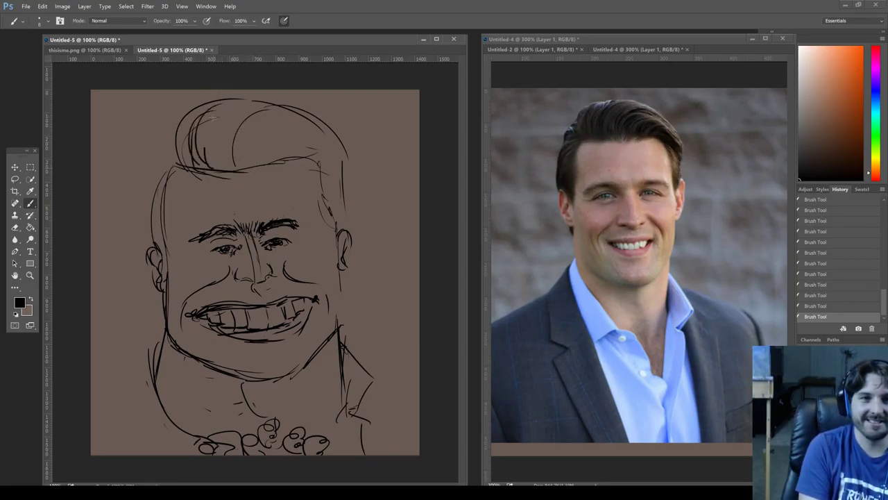
mouse_move(209, 168)
mouse_down()
mouse_move(251, 105)
mouse_move(243, 113)
mouse_up()
mouse_move(236, 161)
mouse_down()
mouse_move(245, 124)
mouse_move(265, 116)
mouse_up()
mouse_move(259, 166)
mouse_down()
mouse_move(261, 143)
mouse_move(282, 115)
mouse_move(275, 129)
mouse_move(325, 136)
mouse_up()
drag(263, 148, 285, 133)
mouse_move(321, 134)
mouse_down()
mouse_move(330, 180)
mouse_move(330, 153)
mouse_move(271, 163)
mouse_up()
drag(307, 134, 275, 149)
mouse_move(302, 140)
mouse_down()
mouse_move(275, 158)
mouse_move(308, 139)
mouse_move(333, 149)
mouse_move(339, 140)
mouse_up()
Darken the sideburn beside the forehead and strengthen the contours of the cheeks and jaw.
drag(332, 178, 337, 211)
drag(337, 163, 330, 244)
drag(320, 169, 320, 216)
mouse_move(339, 229)
mouse_down()
mouse_move(332, 254)
mouse_move(340, 329)
mouse_move(272, 380)
mouse_move(240, 380)
mouse_up()
drag(173, 308, 160, 351)
drag(183, 354, 194, 363)
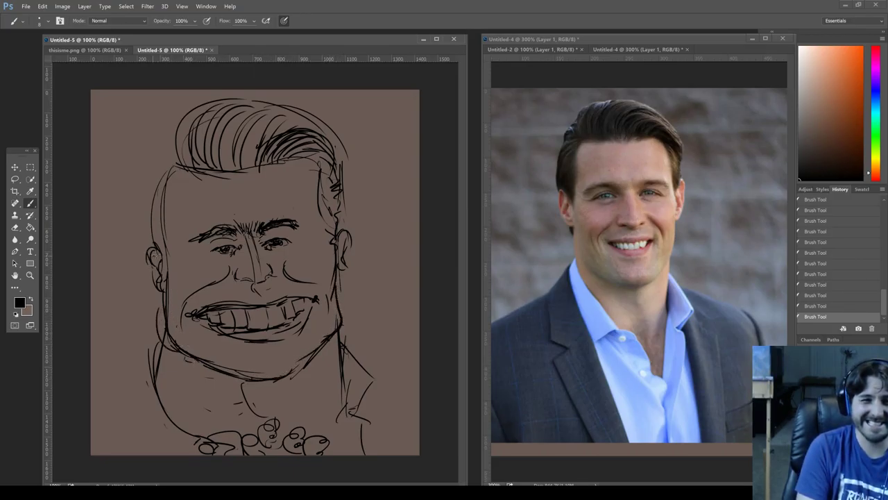
Hatch the hair above the larger-lobed ear on the sideburn-free side and add denser strands through the front of the hair.
mouse_move(152, 247)
mouse_down()
mouse_move(155, 269)
mouse_move(173, 240)
mouse_move(153, 241)
mouse_up()
drag(172, 168, 147, 208)
drag(151, 208, 146, 230)
mouse_move(171, 169)
mouse_down()
mouse_move(156, 243)
mouse_move(157, 194)
mouse_move(175, 156)
mouse_move(166, 157)
mouse_move(174, 133)
mouse_move(165, 128)
mouse_move(187, 113)
mouse_up()
drag(173, 150, 208, 103)
drag(182, 131, 206, 102)
mouse_move(182, 164)
mouse_down()
mouse_move(200, 105)
mouse_move(233, 104)
mouse_up()
drag(208, 158, 244, 109)
mouse_move(216, 160)
mouse_down()
mouse_move(255, 109)
mouse_move(268, 115)
mouse_up()
drag(246, 157, 261, 136)
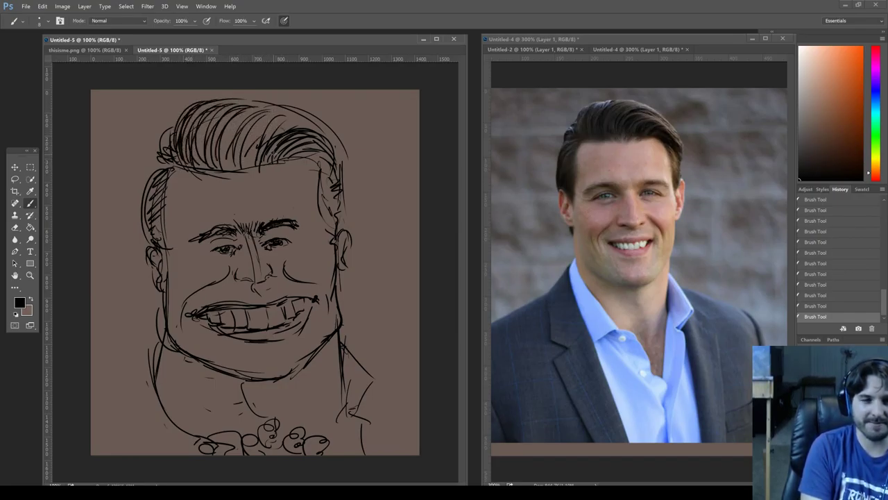
Add frown lines above the inner eyebrows and short shading strokes around the eyes and nose bridge.
drag(240, 232, 258, 206)
mouse_move(257, 231)
mouse_down()
mouse_move(265, 204)
mouse_move(272, 211)
mouse_up()
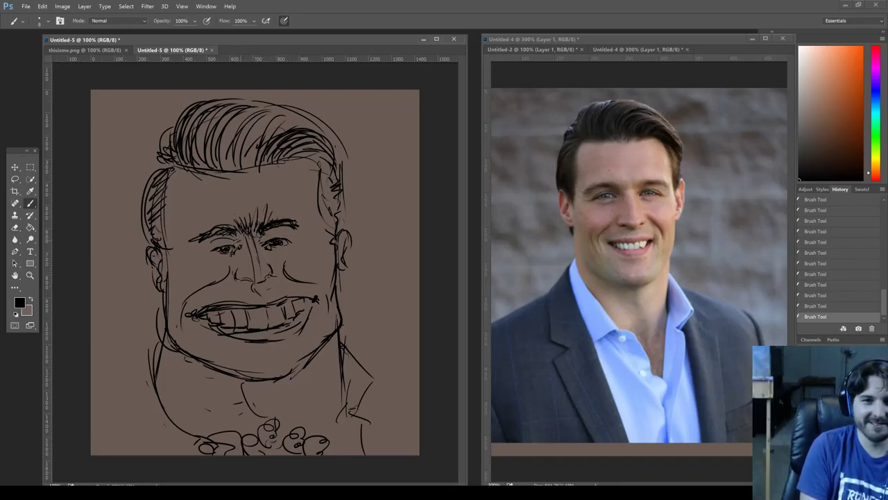
mouse_move(233, 240)
mouse_down()
mouse_move(254, 259)
mouse_move(271, 257)
mouse_up()
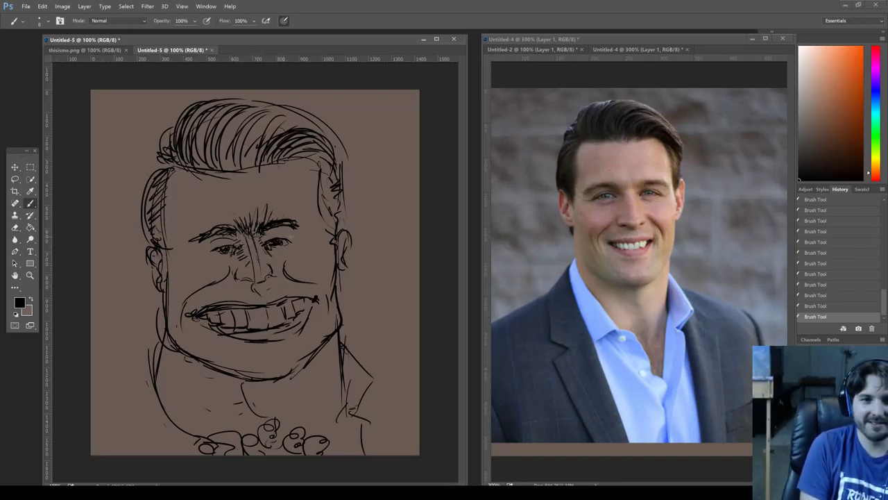
Add light grey highlights to the caricature's teeth, lower lip and nose tip.
drag(811, 140, 799, 94)
mouse_move(224, 310)
mouse_down()
mouse_move(222, 328)
mouse_move(231, 328)
mouse_up()
mouse_move(238, 317)
mouse_down()
mouse_move(241, 326)
mouse_move(269, 324)
mouse_up()
mouse_move(212, 310)
mouse_down()
mouse_move(256, 338)
mouse_move(277, 332)
mouse_up()
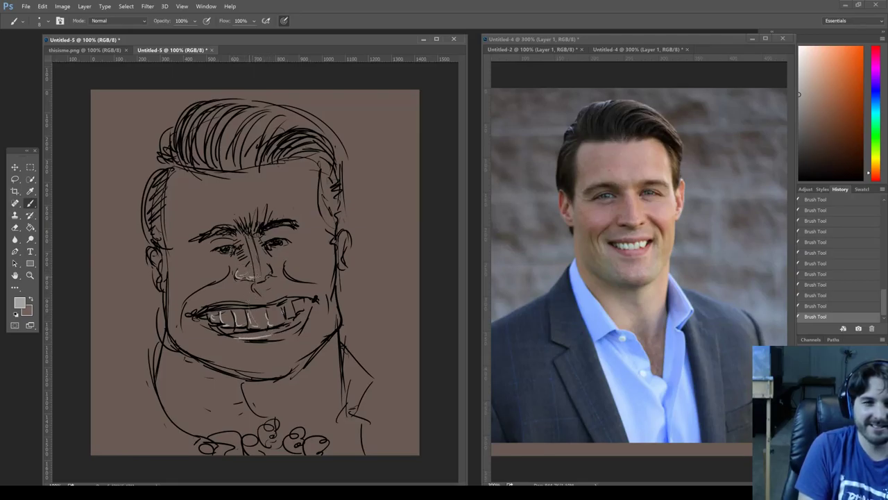
drag(254, 276, 251, 270)
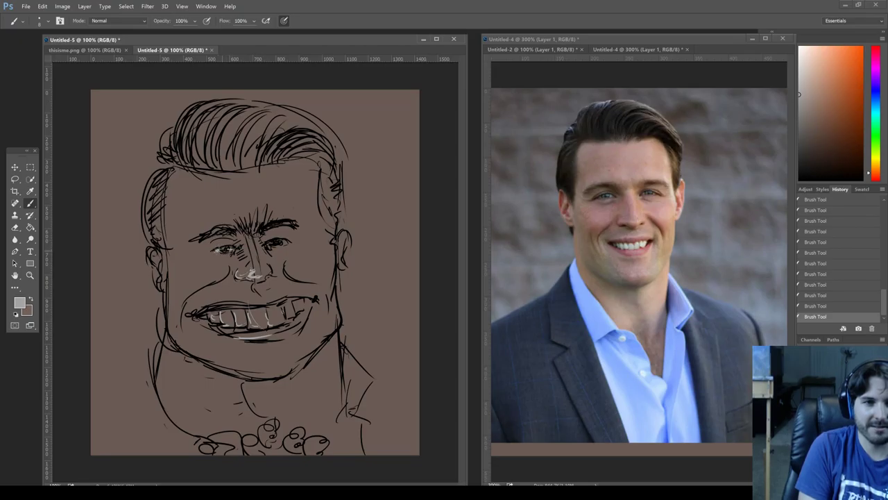
Place small light accents in the eyes and darken the eye details with sampled black.
mouse_move(270, 246)
mouse_down()
mouse_move(281, 241)
mouse_move(272, 242)
mouse_up()
alt+click(278, 241)
alt+click(280, 235)
alt+click(275, 242)
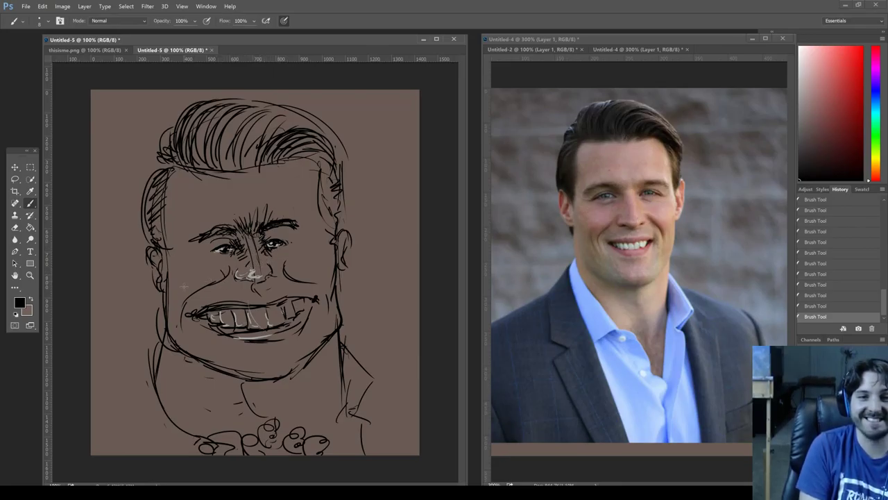
Hatch black creases beside both eyes, extend the eyebrow line and add short marks under the eyes.
drag(182, 254, 175, 264)
drag(184, 258, 176, 274)
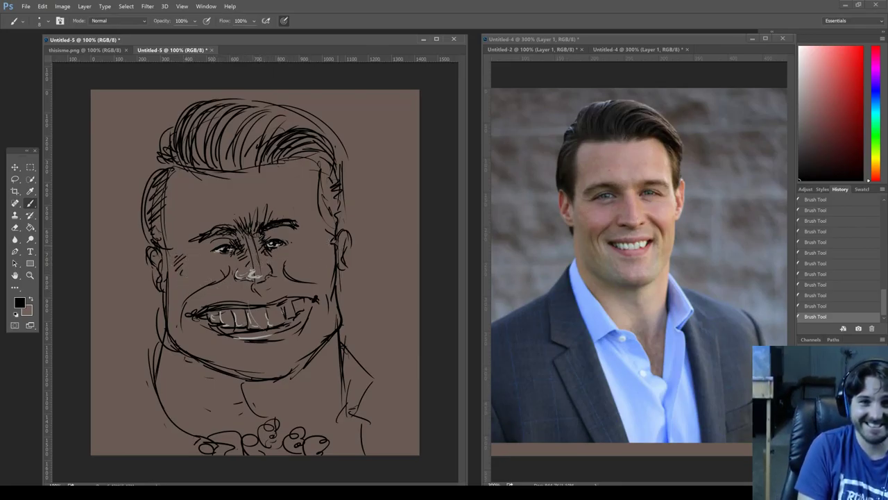
drag(311, 241, 319, 250)
drag(313, 255, 317, 260)
mouse_move(203, 238)
mouse_down()
mouse_move(185, 243)
mouse_move(220, 234)
mouse_up()
mouse_move(202, 254)
mouse_down()
mouse_move(186, 255)
mouse_move(213, 250)
mouse_up()
mouse_move(284, 244)
mouse_down()
mouse_move(301, 237)
mouse_move(281, 242)
mouse_up()
drag(207, 250, 210, 247)
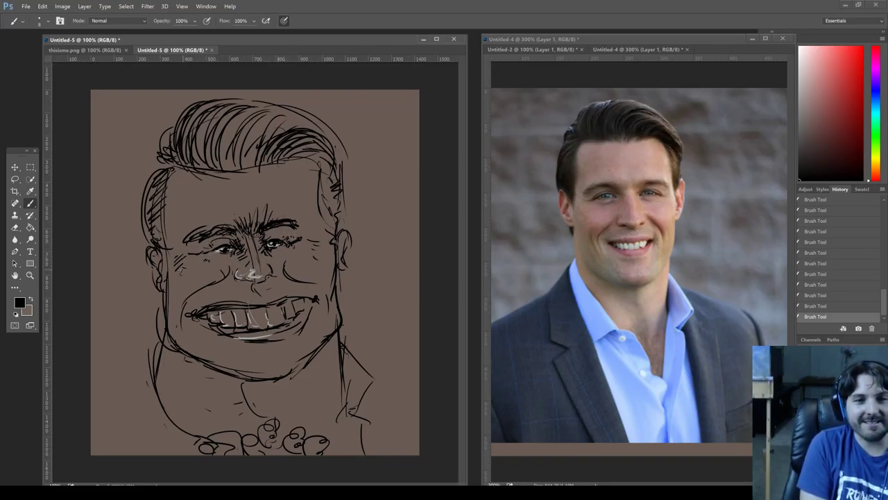
Draw a small mark beneath the nose and thicken the smile folds on both cheeks in black.
mouse_move(249, 289)
mouse_down()
mouse_move(256, 296)
mouse_move(249, 297)
mouse_up()
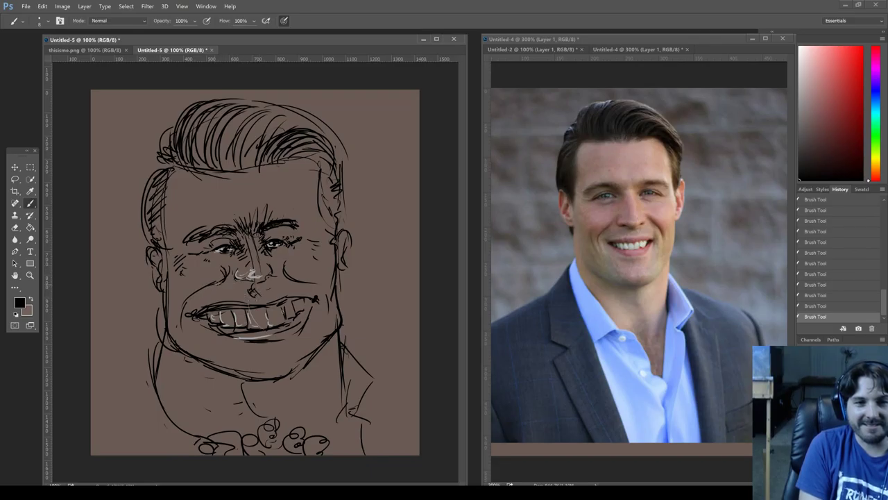
alt+click(178, 304)
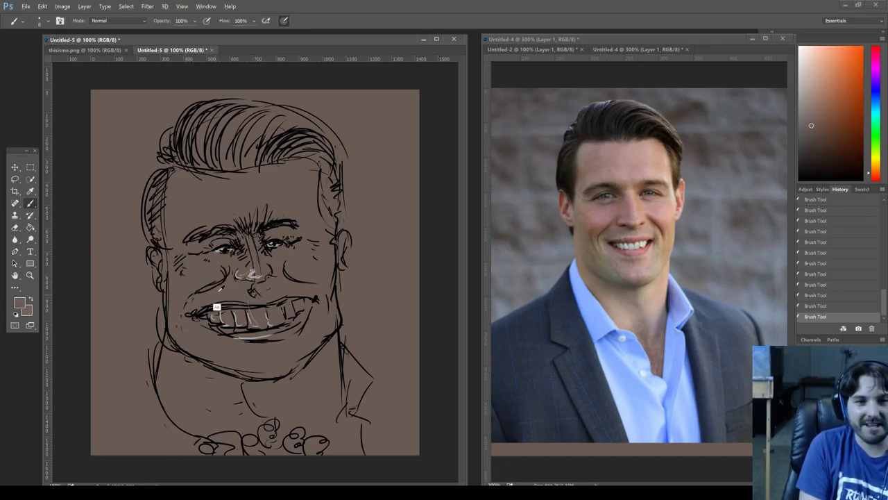
alt+click(230, 283)
drag(271, 275, 305, 293)
Sketch the collar around the thick neck, both sloping shoulders and the angular jacket lapels.
mouse_move(163, 315)
mouse_down()
mouse_move(172, 347)
mouse_move(192, 358)
mouse_move(145, 340)
mouse_move(137, 386)
mouse_move(151, 384)
mouse_up()
mouse_move(135, 360)
mouse_down()
mouse_move(165, 424)
mouse_move(204, 419)
mouse_move(192, 426)
mouse_up()
mouse_move(150, 352)
mouse_down()
mouse_move(151, 406)
mouse_move(202, 425)
mouse_move(94, 390)
mouse_up()
mouse_move(356, 355)
mouse_down()
mouse_move(419, 372)
mouse_move(398, 367)
mouse_up()
drag(363, 365, 419, 374)
drag(127, 368, 109, 437)
mouse_move(108, 436)
mouse_down()
mouse_move(154, 436)
mouse_move(148, 457)
mouse_up()
mouse_move(375, 369)
mouse_down()
mouse_move(397, 435)
mouse_move(389, 455)
mouse_up()
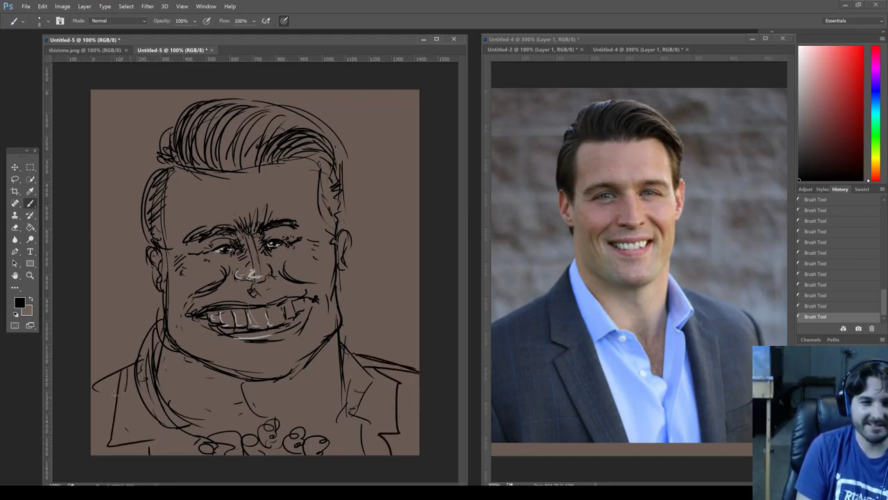
Fill the jacket below the fuller curved collar with diagonal hatching down to the canvas edge.
mouse_move(127, 366)
mouse_down()
mouse_move(91, 393)
mouse_move(131, 375)
mouse_up()
drag(98, 439, 142, 397)
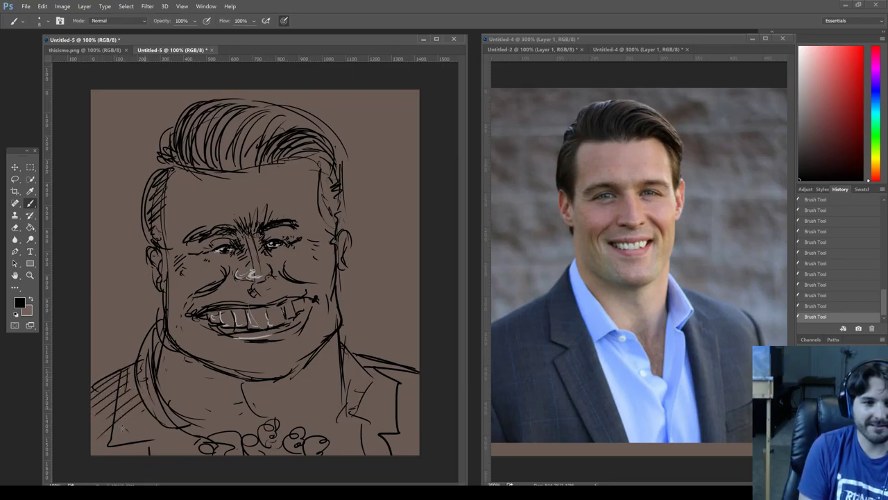
drag(102, 454, 159, 420)
drag(136, 455, 178, 431)
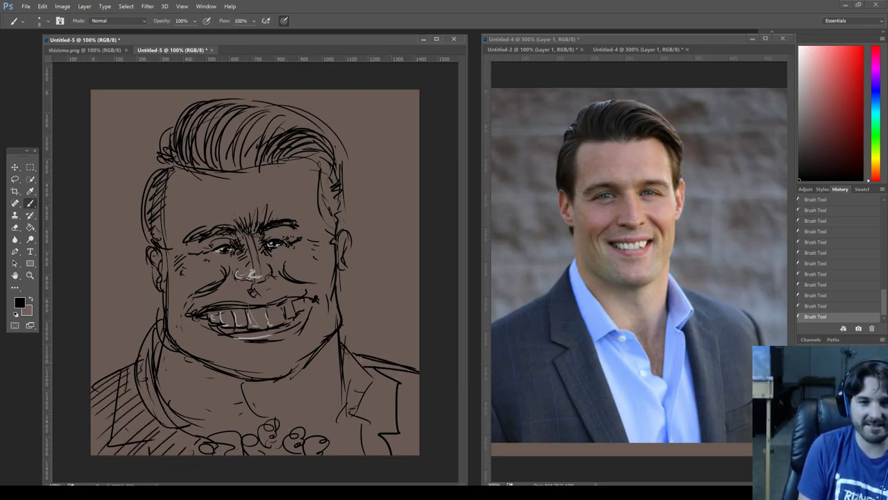
Hatch the opposite side of the jacket diagonally and draw a bold vertical line from the neck to the canvas edge.
mouse_move(357, 364)
mouse_down()
mouse_move(378, 349)
mouse_move(389, 361)
mouse_up()
drag(365, 396, 397, 372)
mouse_move(357, 419)
mouse_down()
mouse_move(401, 390)
mouse_move(395, 412)
mouse_up()
drag(371, 439, 410, 415)
drag(376, 455, 404, 436)
drag(342, 381, 339, 455)
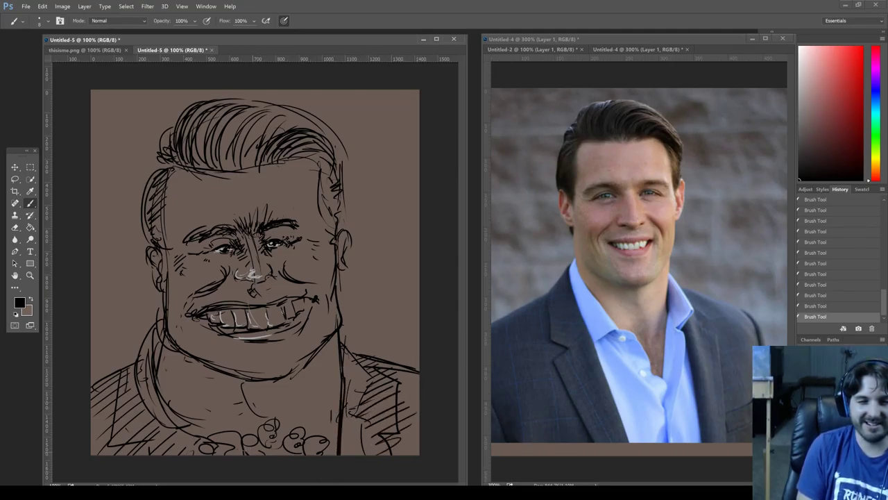
Strengthen the chin and jaw contour in black and add short light grey highlight strokes on the forehead.
mouse_move(209, 362)
mouse_down()
mouse_move(246, 368)
mouse_move(261, 383)
mouse_move(303, 367)
mouse_move(269, 384)
mouse_move(229, 367)
mouse_up()
alt+click(251, 354)
drag(284, 375, 289, 371)
alt+click(251, 274)
mouse_move(290, 176)
mouse_down()
mouse_move(304, 222)
mouse_move(291, 222)
mouse_move(301, 222)
mouse_up()
Try light highlights along the temple, outer cheek, teeth, nose bridge and eye.
drag(313, 170, 308, 193)
drag(313, 240, 328, 279)
drag(305, 309, 308, 323)
drag(254, 233, 259, 267)
drag(262, 271, 272, 272)
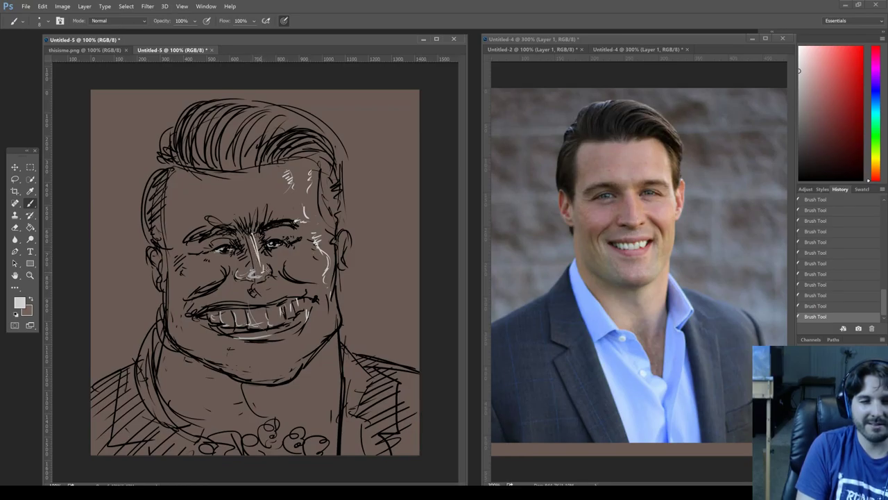
drag(278, 238, 285, 243)
Undo the light strokes on the eye, nose, teeth, cheek and temple, keeping the first forehead highlight.
key(ctrl+alt+z)
key(ctrl+alt+z)
key(ctrl+alt+z)
key(ctrl+alt+z)
key(ctrl+alt+z)
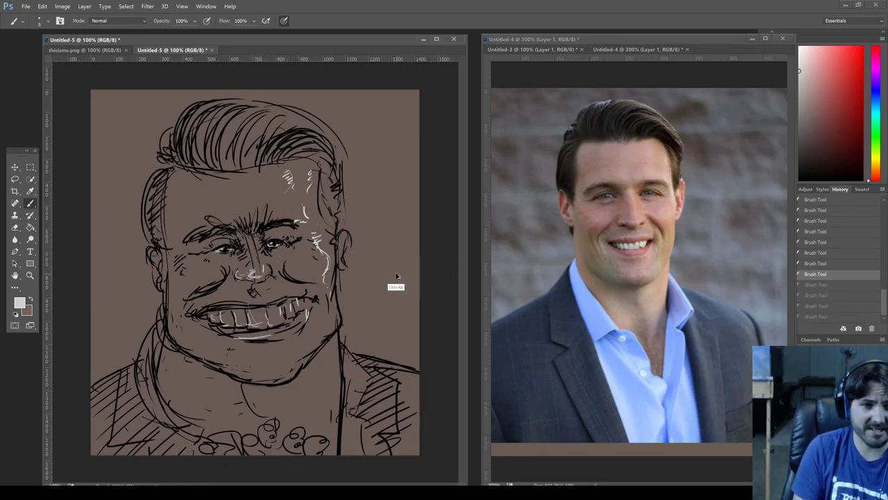
key(ctrl+alt+z)
key(ctrl+alt+z)
key(ctrl+alt+z)
key(ctrl+alt+z)
key(ctrl+alt+z)
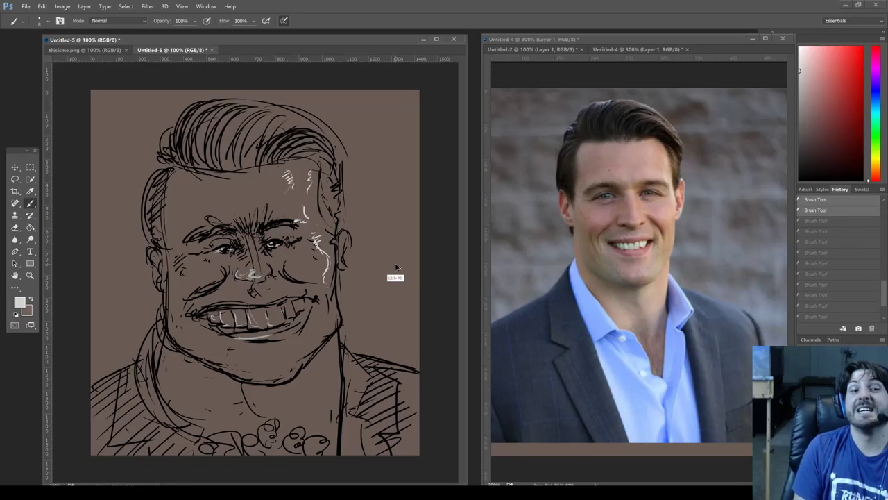
key(ctrl+alt+z)
key(ctrl+alt+z)
key(ctrl+alt+z)
key(ctrl+alt+z)
key(ctrl+alt+z)
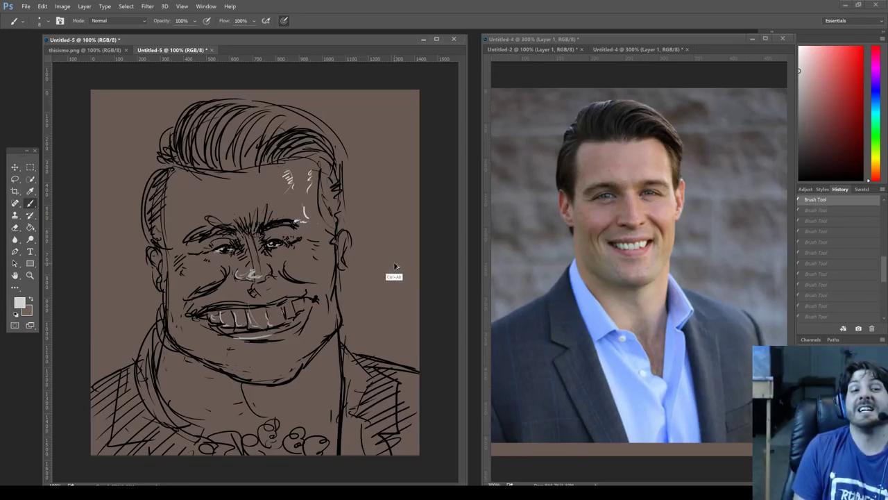
key(ctrl+alt+z)
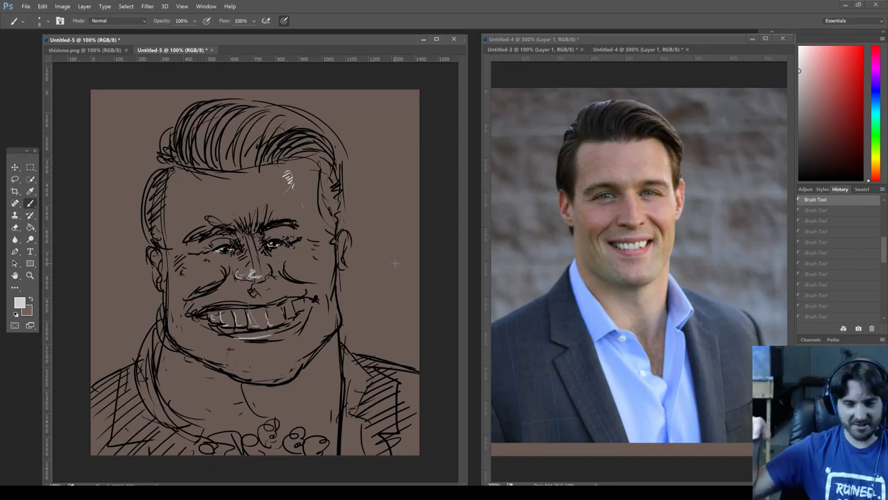
Try a cluster of small black dots inside the curl at the base of the chest.
drag(803, 167, 791, 181)
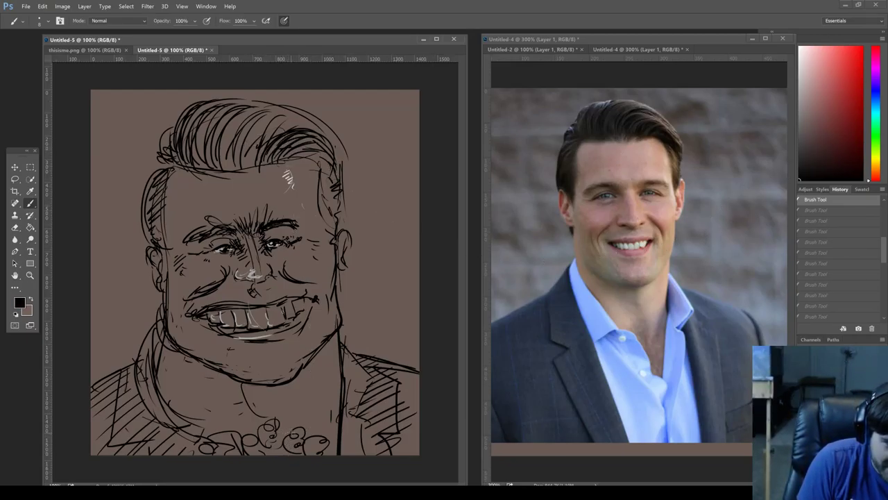
click(311, 444)
click(316, 444)
click(309, 450)
click(312, 450)
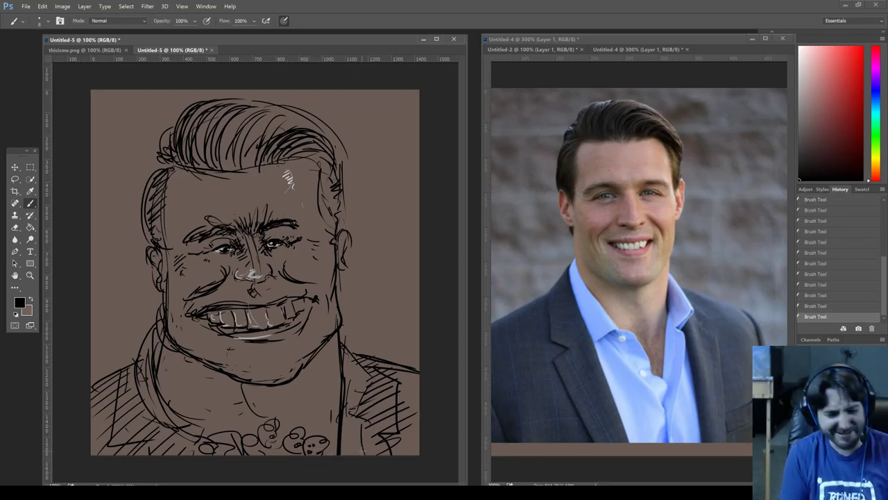
Undo the dots in the chest curl and write "5min" with the artist's signature above the shoulder.
key(ctrl+alt+z)
key(ctrl+alt+z)
key(ctrl+alt+z)
key(ctrl+alt+z)
key(ctrl+alt+z)
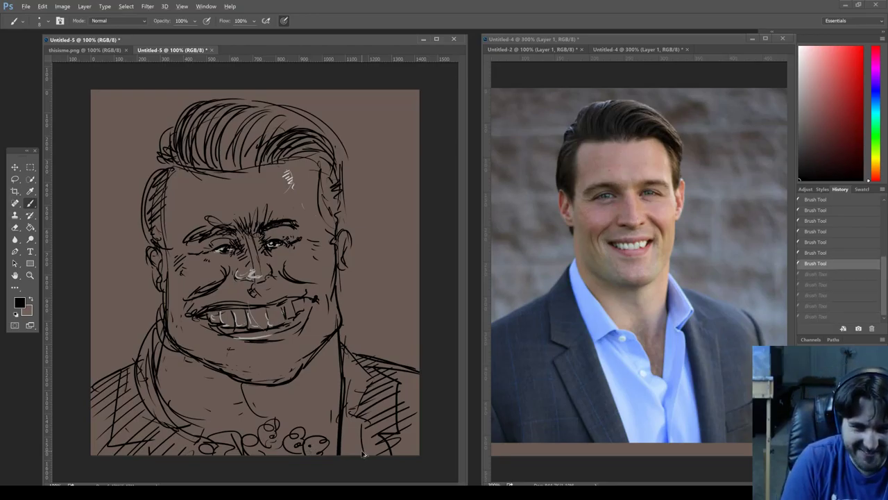
key(ctrl+alt+z)
mouse_move(387, 354)
mouse_down()
mouse_move(405, 356)
mouse_move(398, 340)
mouse_move(413, 342)
mouse_up()
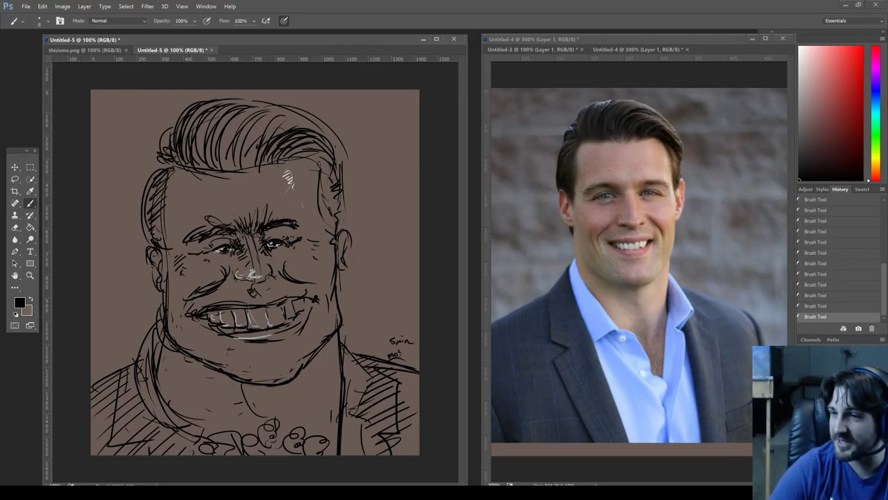
drag(887, 109, 664, 90)
drag(479, 175, 554, 175)
drag(479, 175, 525, 176)
click(525, 176)
drag(624, 90, 887, 90)
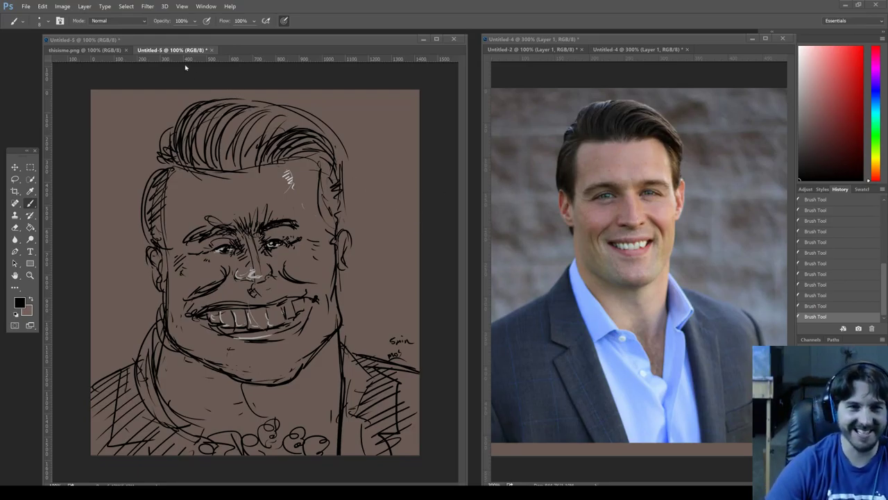
Save the caricature as buddy.png with Smallest / Slow compression and no interlacing.
click(25, 6)
click(41, 83)
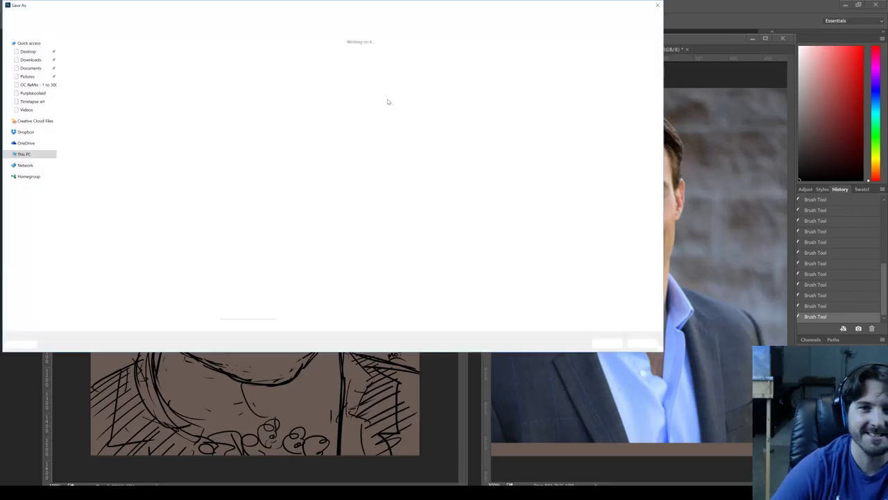
drag(208, 5, 887, 97)
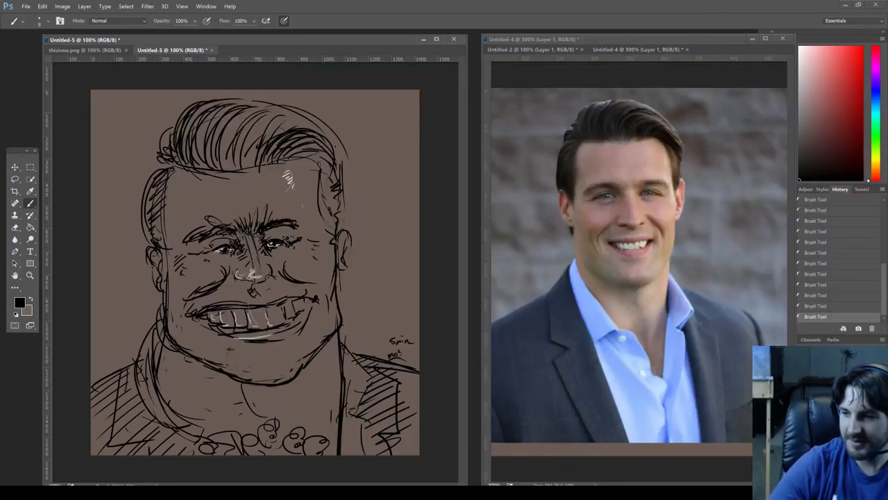
key(Return)
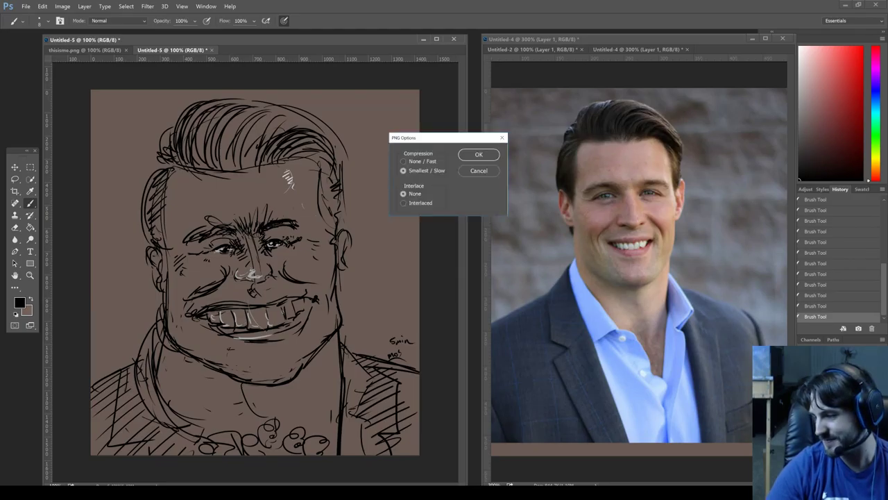
click(479, 154)
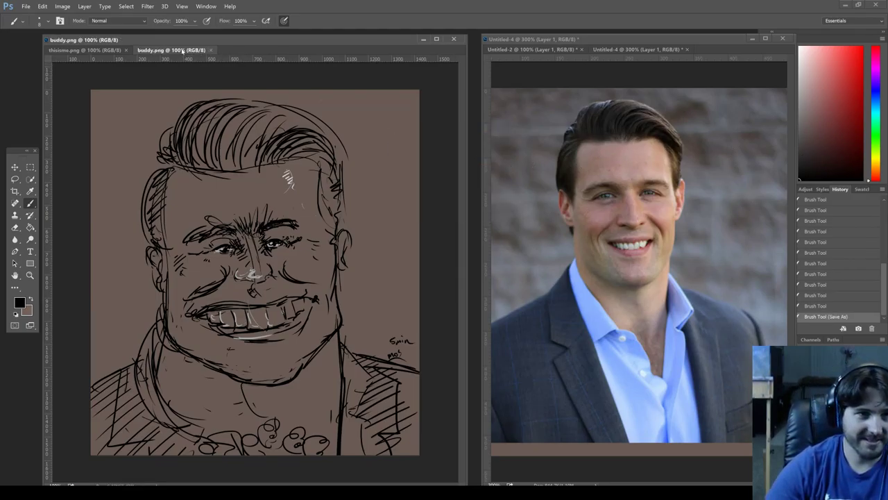
Compare the finished woman's portrait in thisisme.png with the caricature in buddy.png.
click(74, 50)
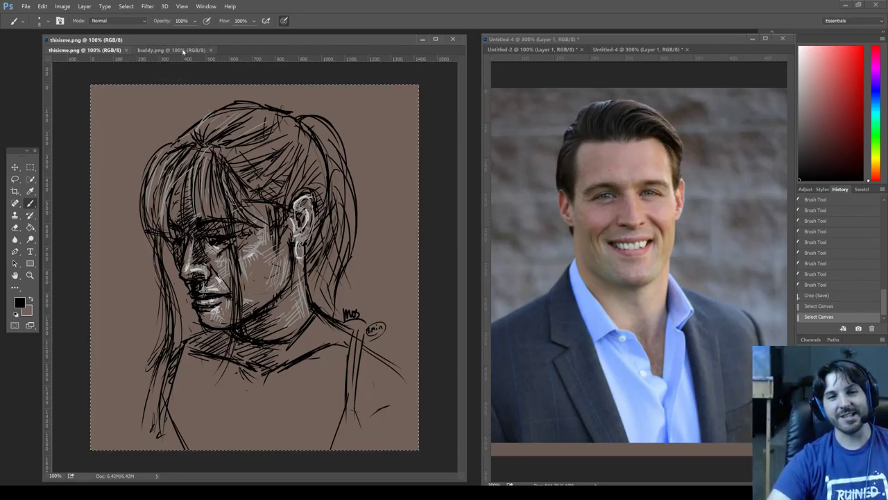
click(184, 51)
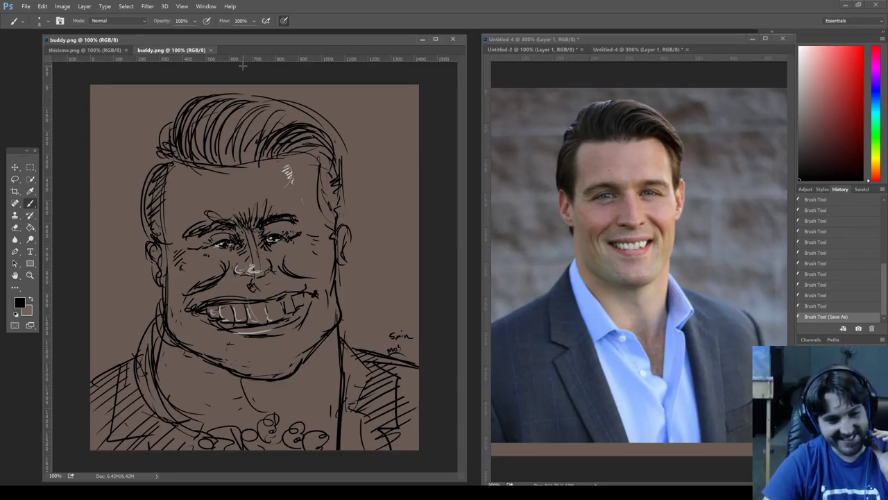
click(100, 50)
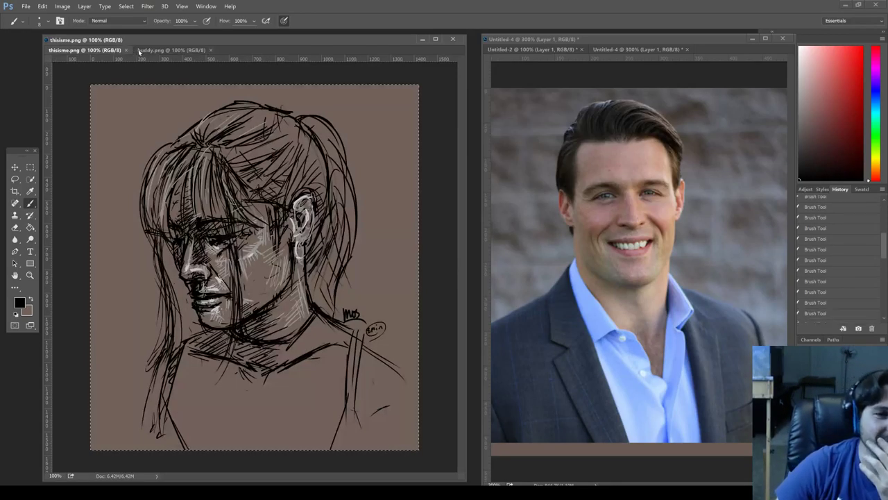
click(150, 50)
click(107, 51)
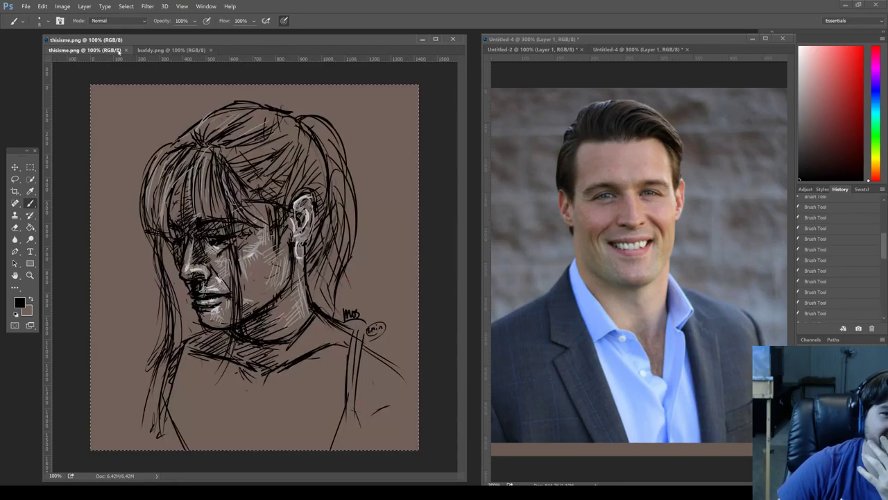
click(171, 51)
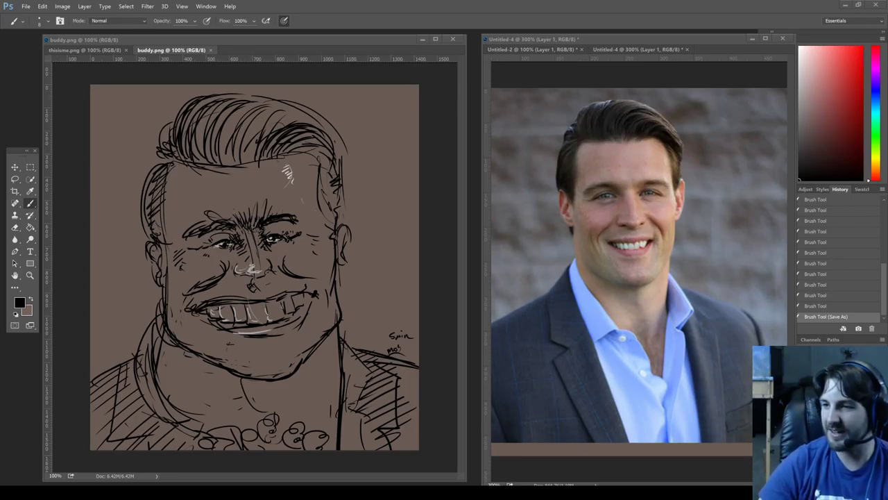
Paste the copied six-photo expression sheet into a new document and move its window so the whole sheet fits on screen.
click(649, 51)
key(Return)
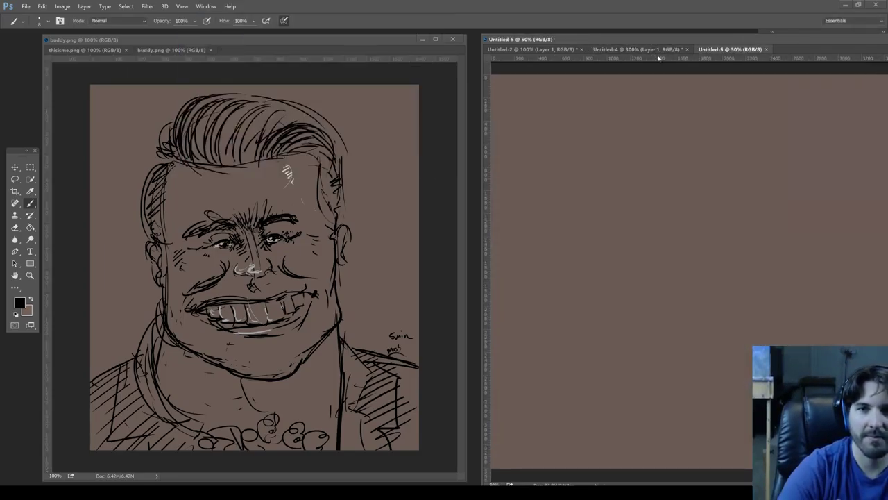
key(ctrl+v)
key(c)
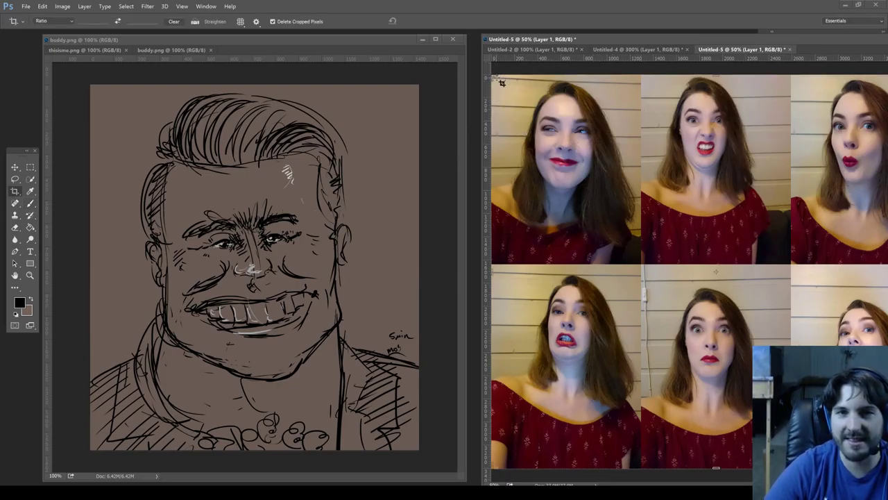
drag(614, 43, 455, 27)
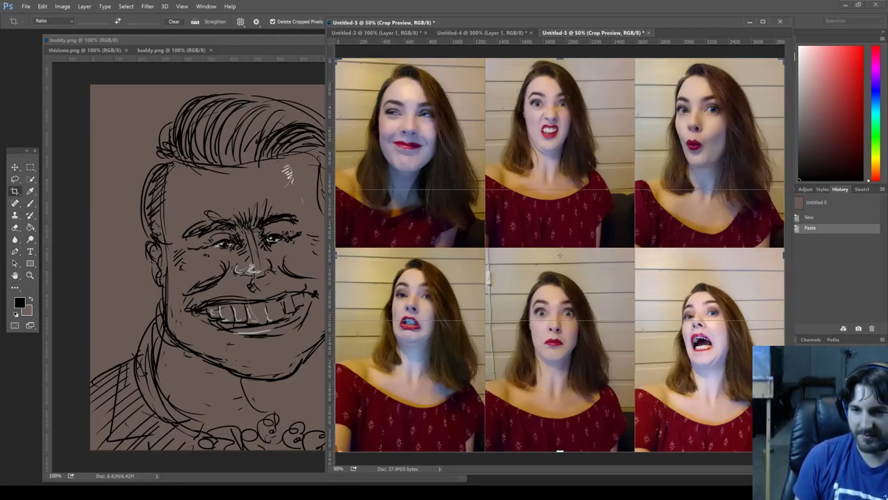
drag(455, 22, 371, 22)
Add a new layer to the expression sheet and hand-number the upper photos 1, 2, 3 and the lower ones 7, 4, 5.
key(ctrl+shift+alt+n)
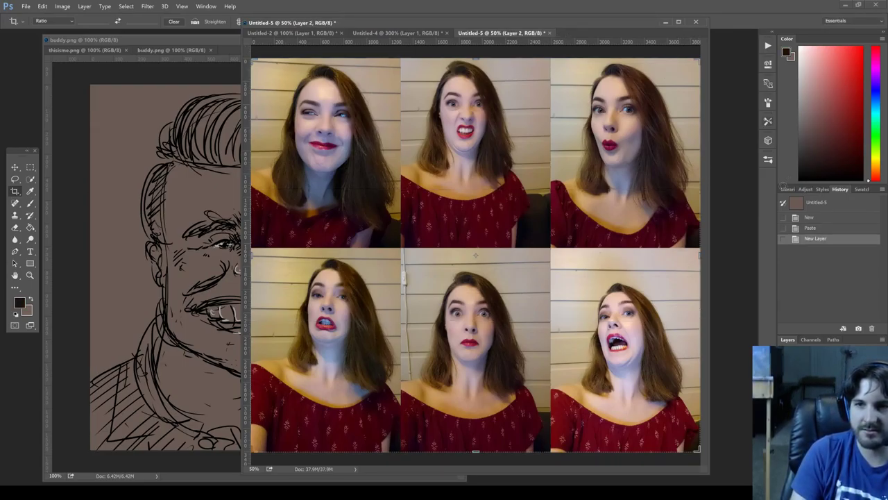
drag(259, 66, 270, 100)
key(Escape)
key(b)
drag(409, 74, 431, 91)
mouse_move(557, 65)
mouse_down()
mouse_move(567, 68)
mouse_move(558, 84)
mouse_up()
drag(424, 257, 430, 275)
mouse_move(561, 259)
mouse_down()
mouse_move(563, 272)
mouse_move(585, 253)
mouse_up()
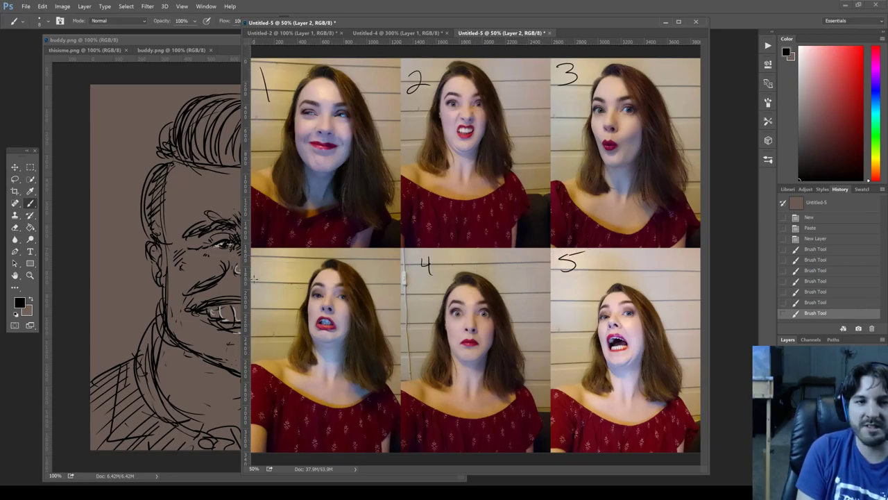
mouse_move(252, 265)
mouse_down()
mouse_move(274, 258)
mouse_move(270, 291)
mouse_up()
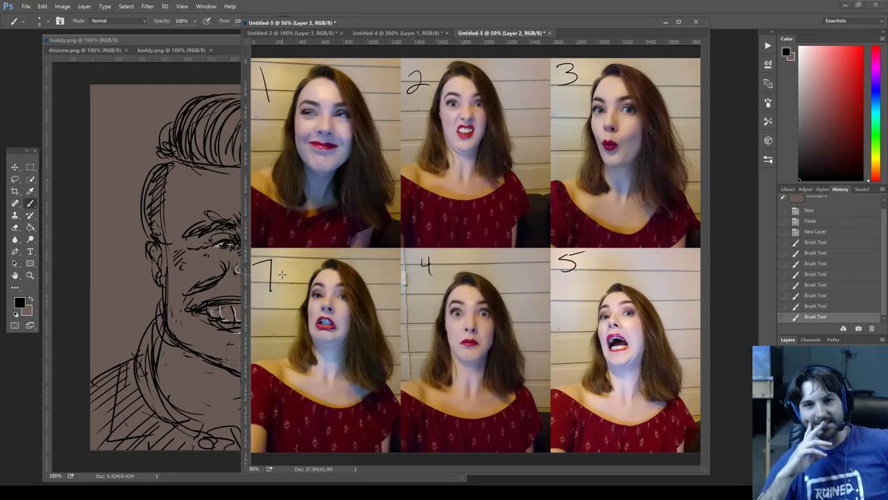
Lasso half of the woman's face in photo 2, copy it from the photo layer and paste it over the face in photo 7.
key(l)
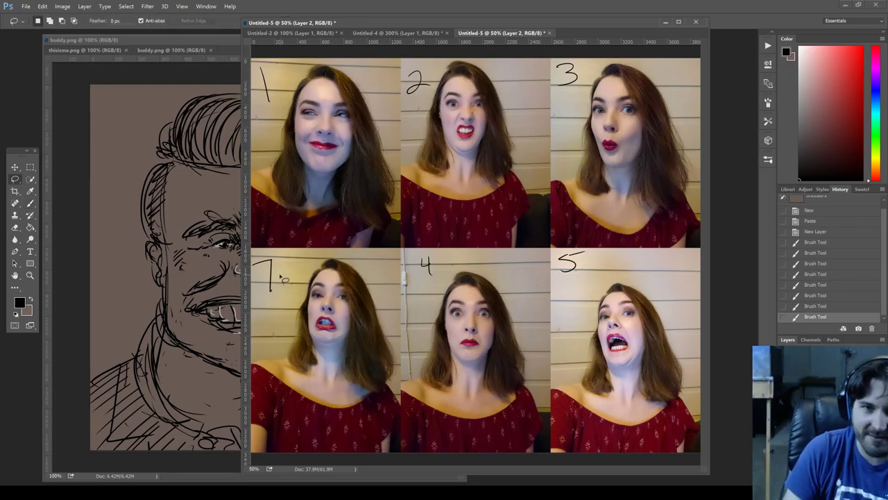
drag(458, 78, 479, 171)
key(ctrl+c)
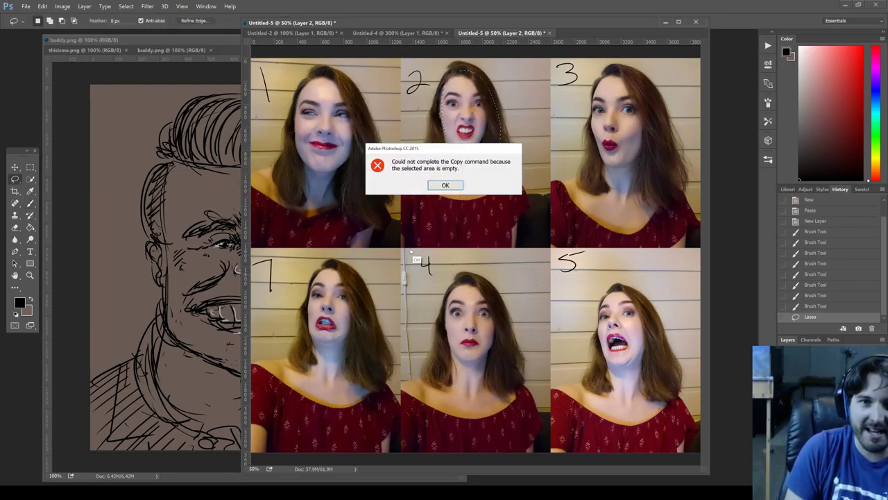
click(449, 182)
key(ctrl+shift+c)
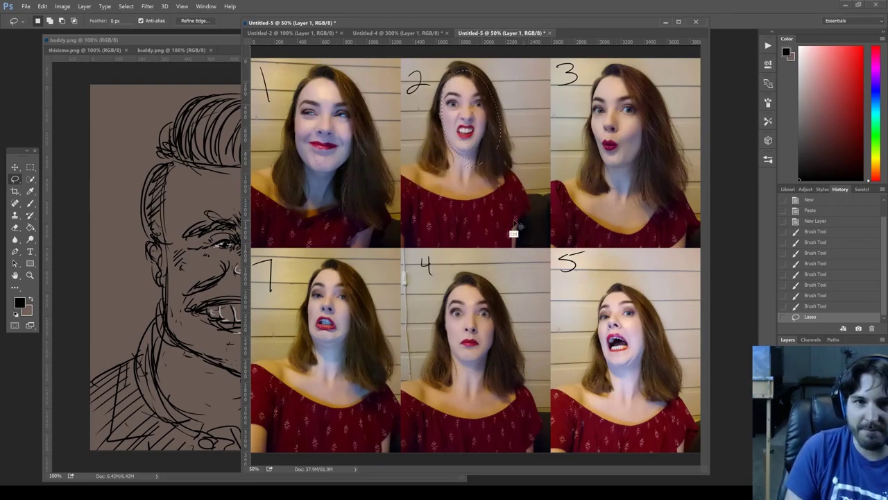
key(ctrl+v)
key(v)
mouse_move(494, 115)
mouse_down()
mouse_move(424, 201)
mouse_move(365, 328)
mouse_move(362, 305)
mouse_move(383, 300)
mouse_move(363, 307)
mouse_up()
Trim the pasted half-face on photo 7, align it with the face underneath and transform it to fit.
key(l)
mouse_move(332, 262)
mouse_down()
mouse_move(335, 325)
mouse_move(322, 363)
mouse_move(293, 286)
mouse_move(333, 261)
mouse_up()
key(Delete)
key(ctrl+d)
key(v)
drag(339, 294, 342, 311)
key(ctrl+t)
drag(345, 258, 350, 286)
key(Return)
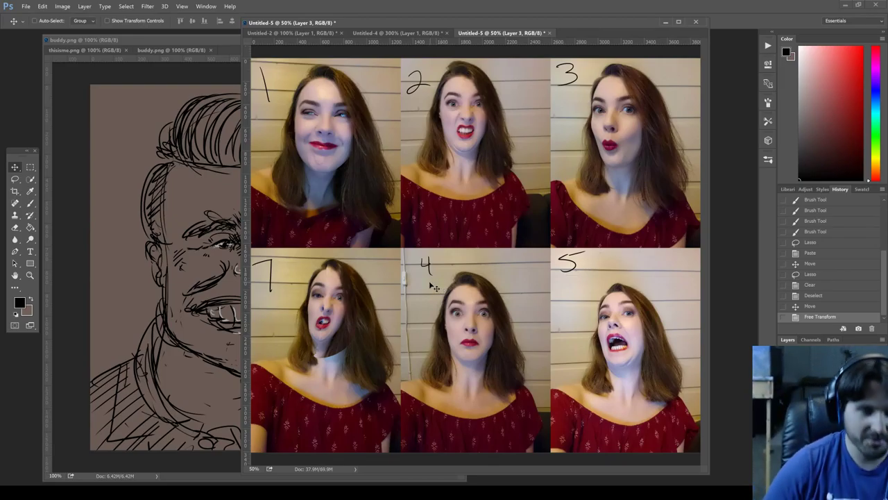
key(c)
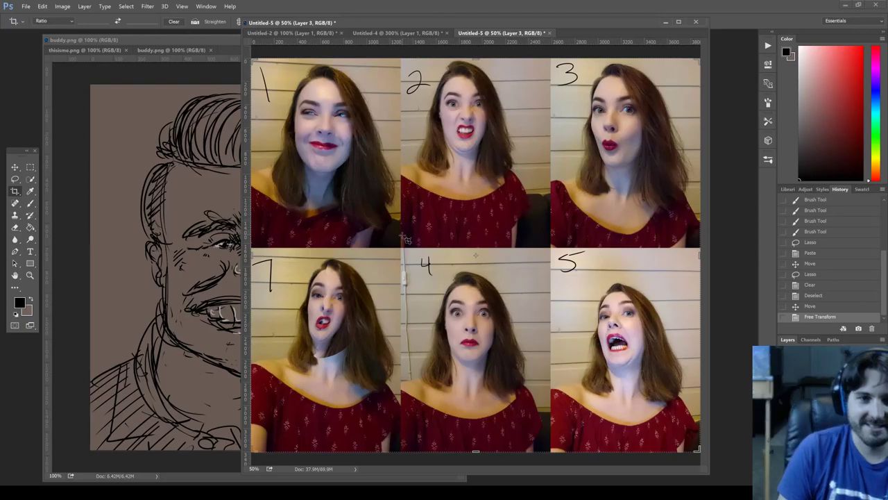
drag(407, 242, 532, 60)
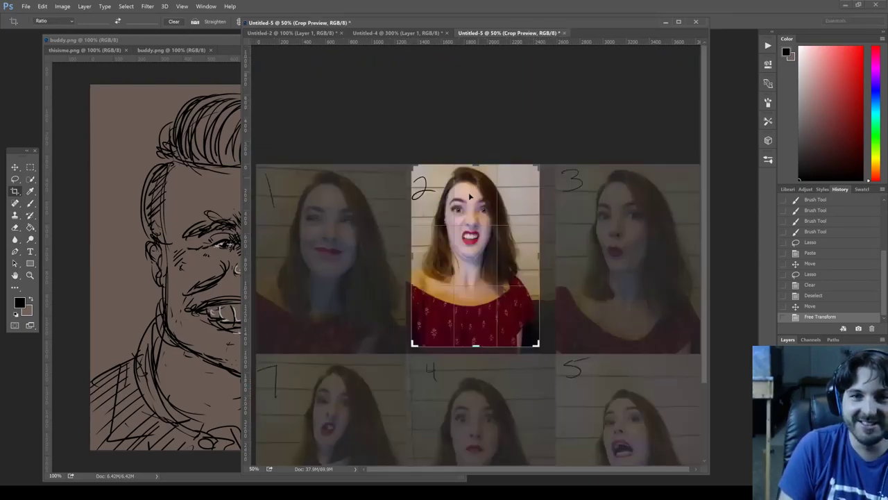
key(Escape)
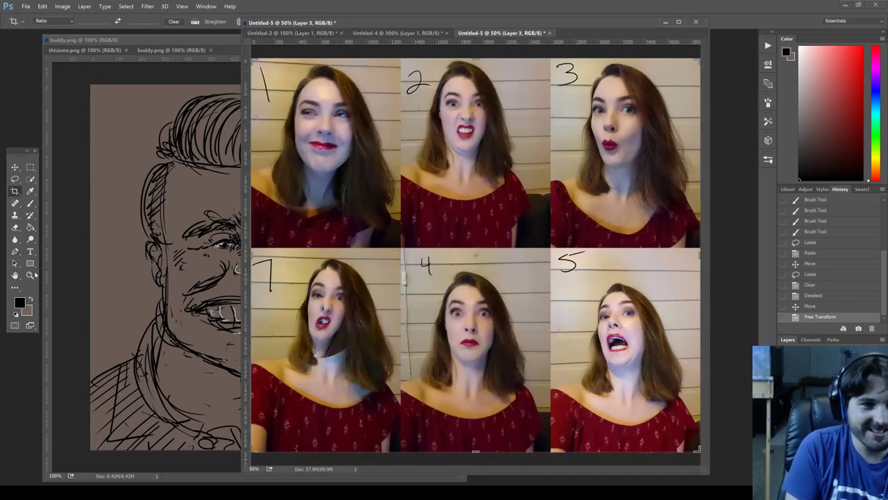
Examine the spliced face in photo 7 up close and return to the whole sheet.
key(h)
click(30, 275)
drag(275, 251, 335, 284)
drag(436, 324, 327, 62)
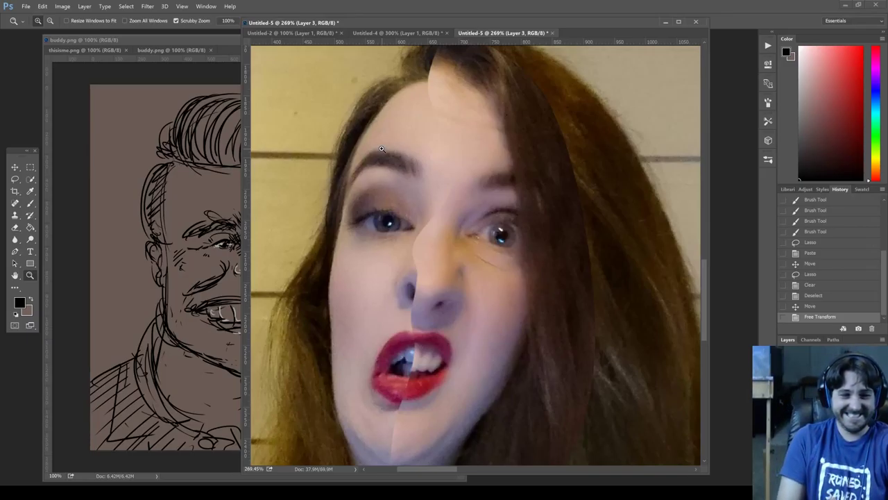
key(ctrl+0)
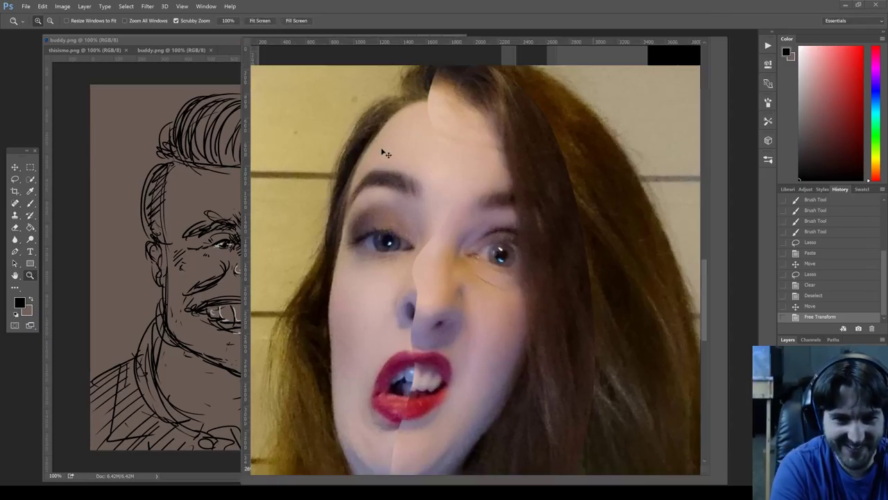
Crop the expression sheet down to photo 2 and place its window beside the caricature.
key(c)
drag(408, 260, 563, 68)
key(Return)
drag(324, 55, 548, 53)
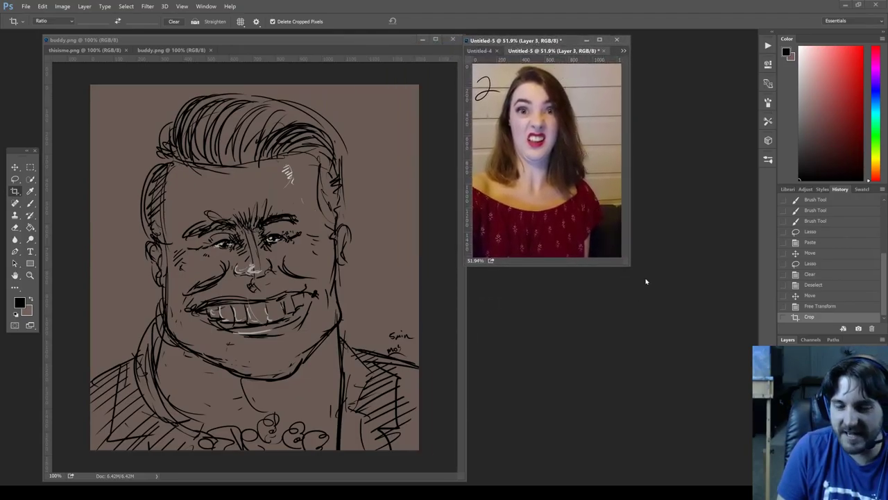
Enlarge the reference window and show photo 2 at 100% with the head and shoulders in view.
drag(632, 267, 754, 431)
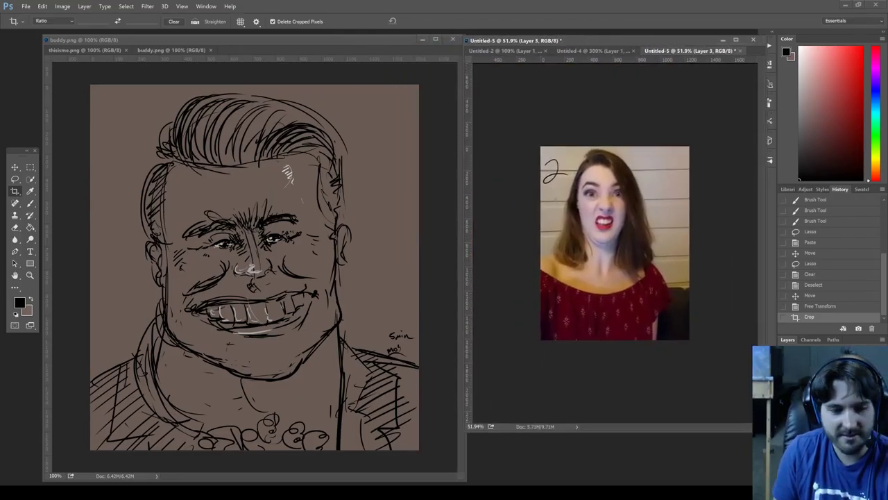
scroll(718, 396, up, 4)
scroll(671, 347, down, 2)
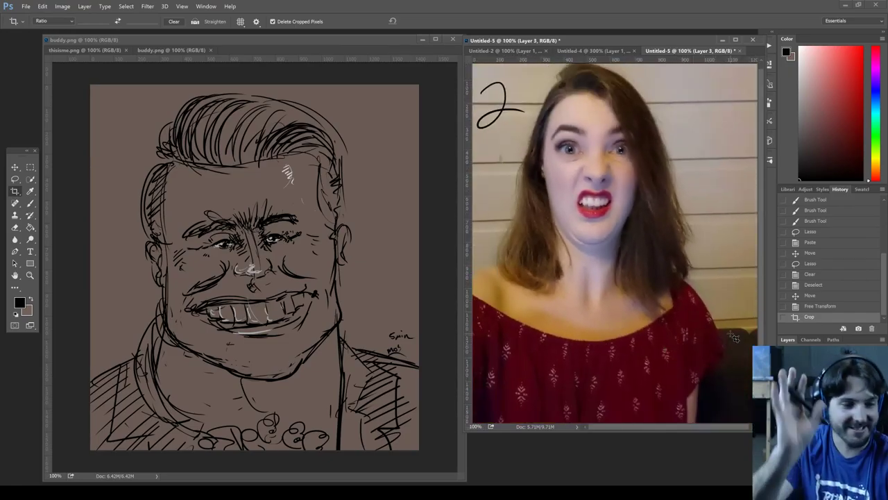
drag(585, 237, 587, 245)
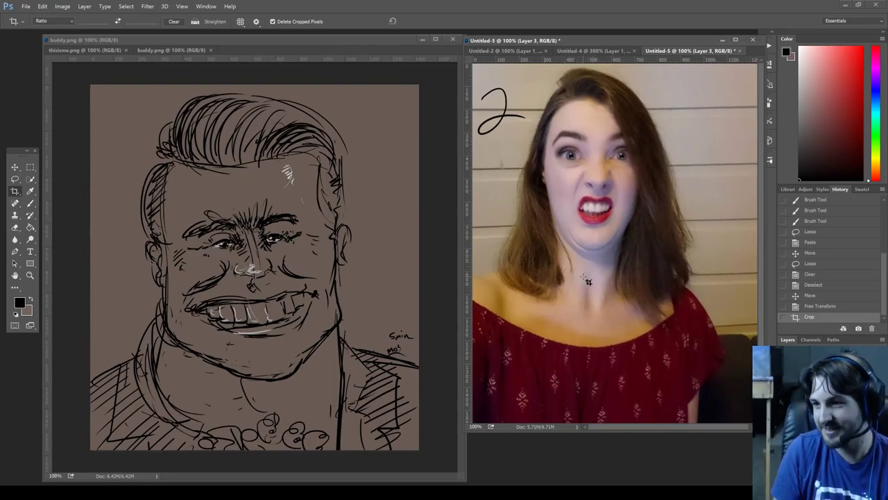
click(186, 50)
key(ctrl+n)
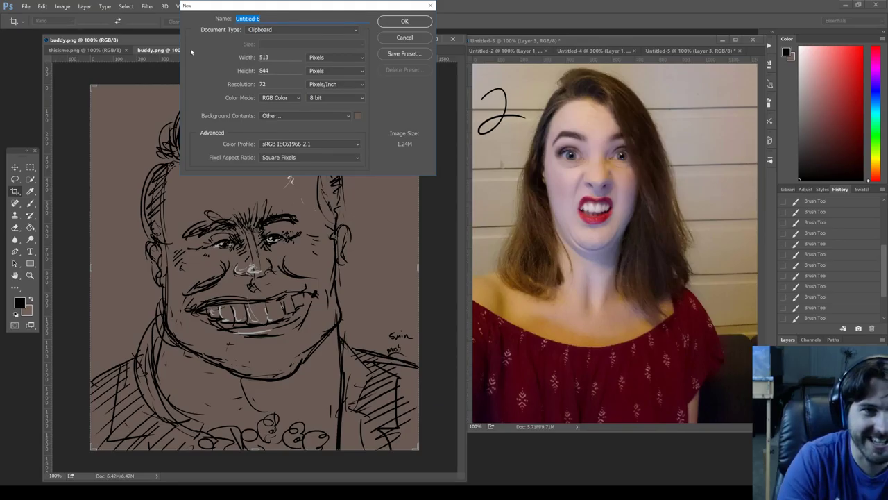
key(Escape)
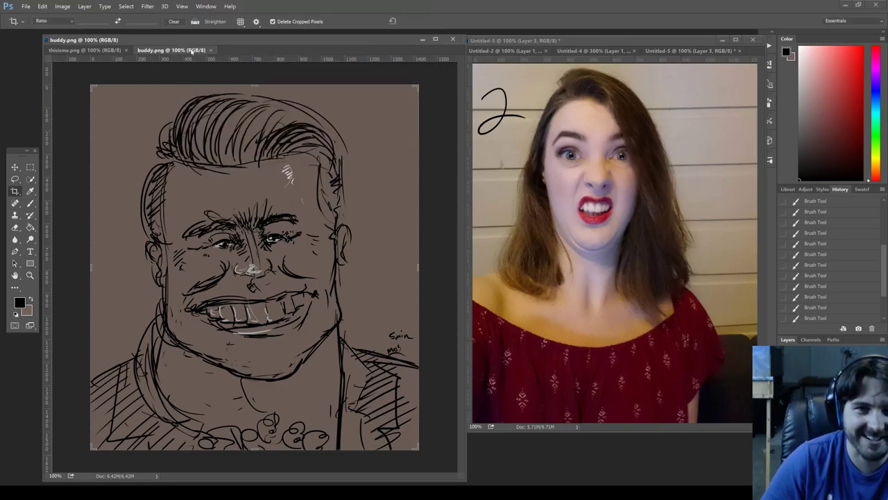
Create a blank brown document at the size of thisisme.png, undo the portrait pasted into it and ready the Brush tool.
click(111, 49)
key(ctrl+n)
key(Return)
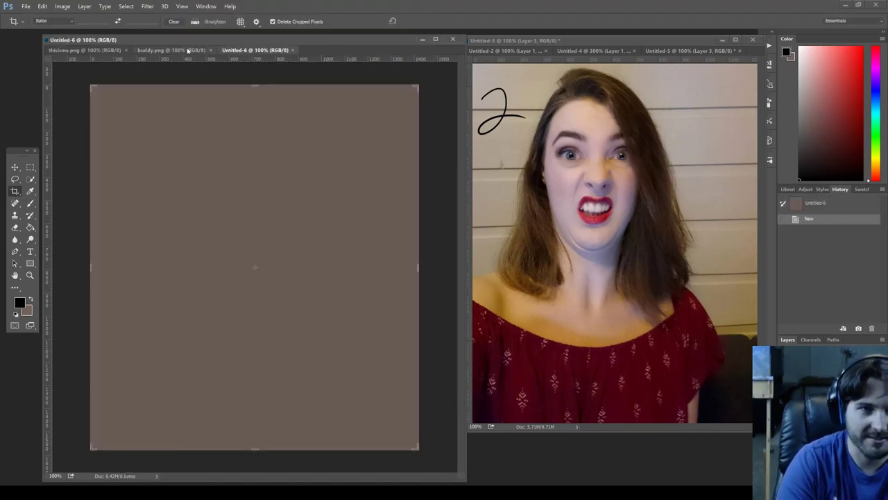
key(ctrl+v)
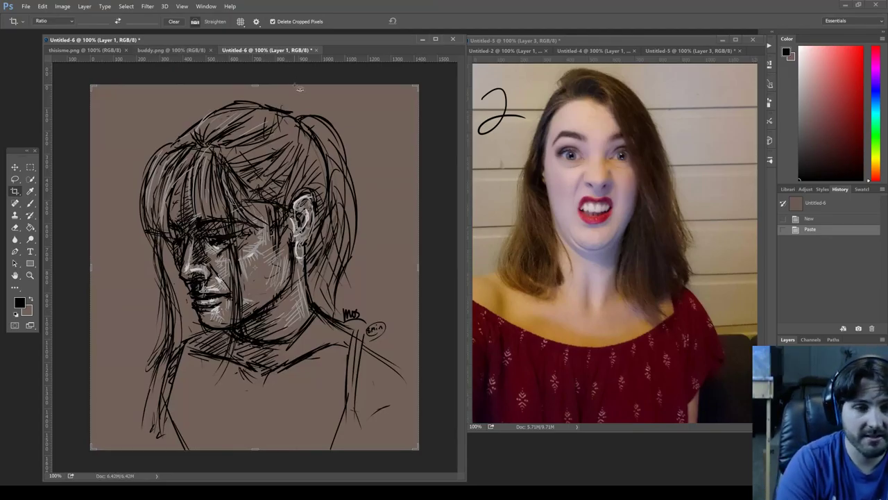
key(ctrl+z)
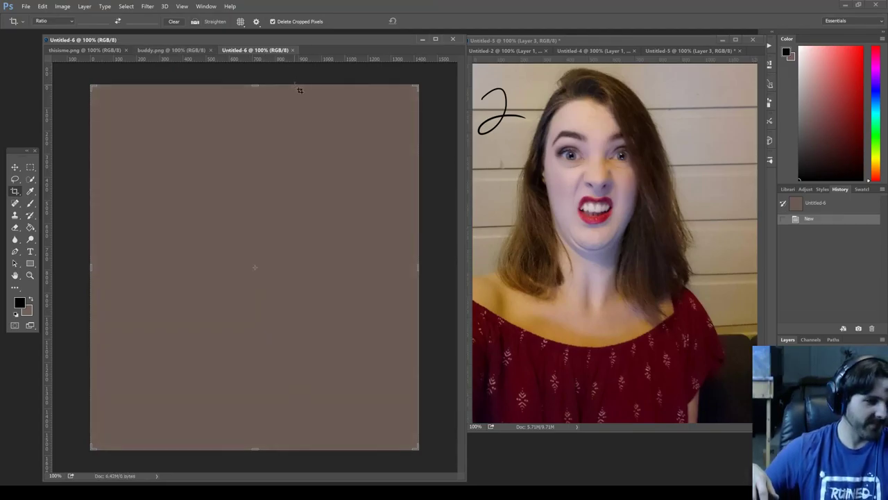
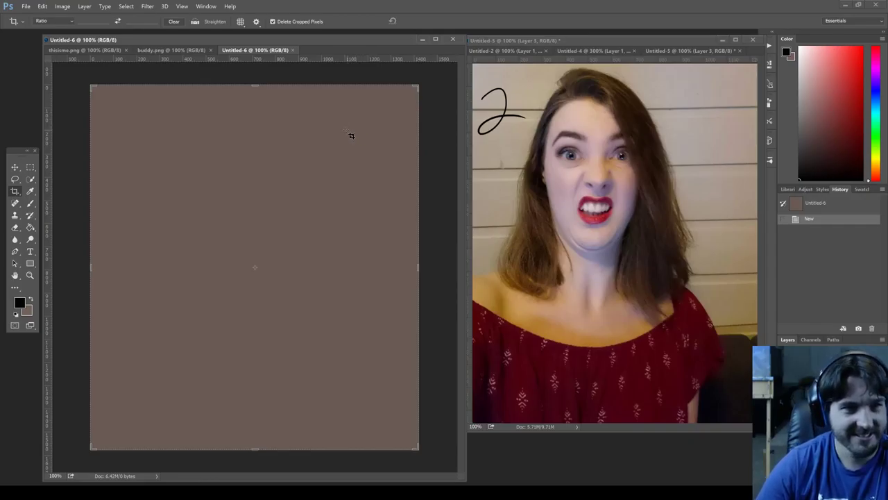
key(Escape)
key(b)
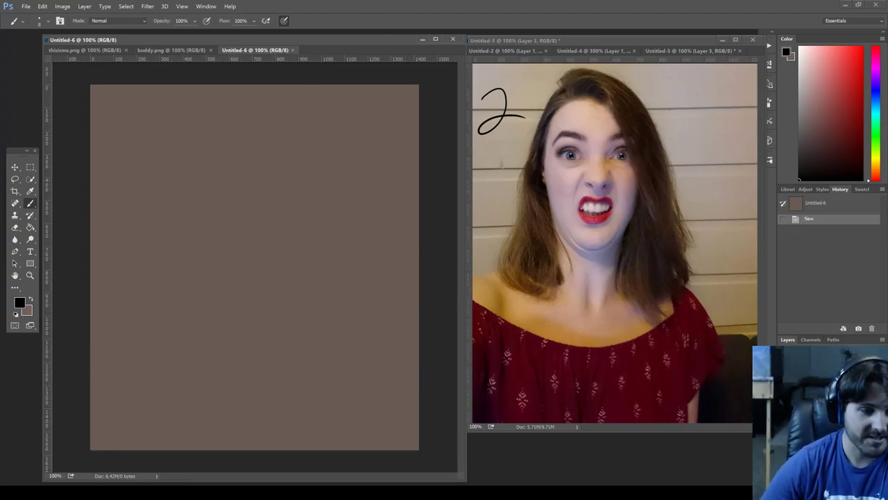
Open Microsoft Paint and narrow its window so the reference photo stays uncovered.
click(93, 492)
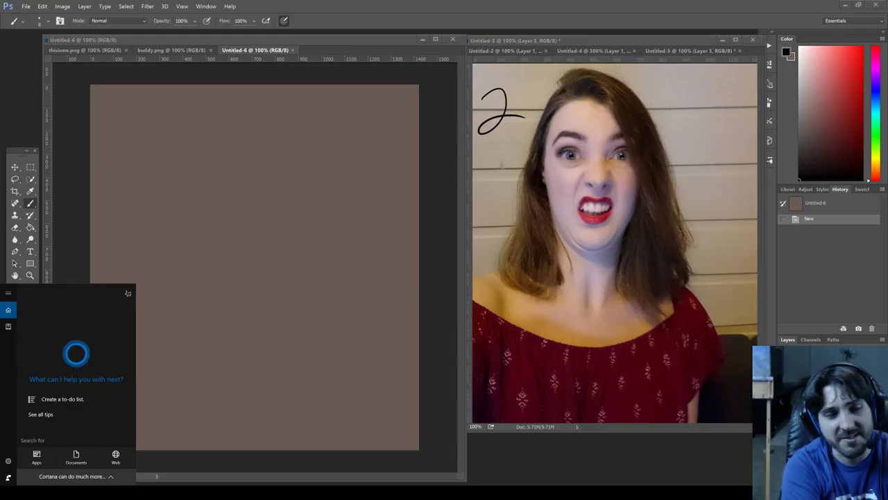
text(mspaint)
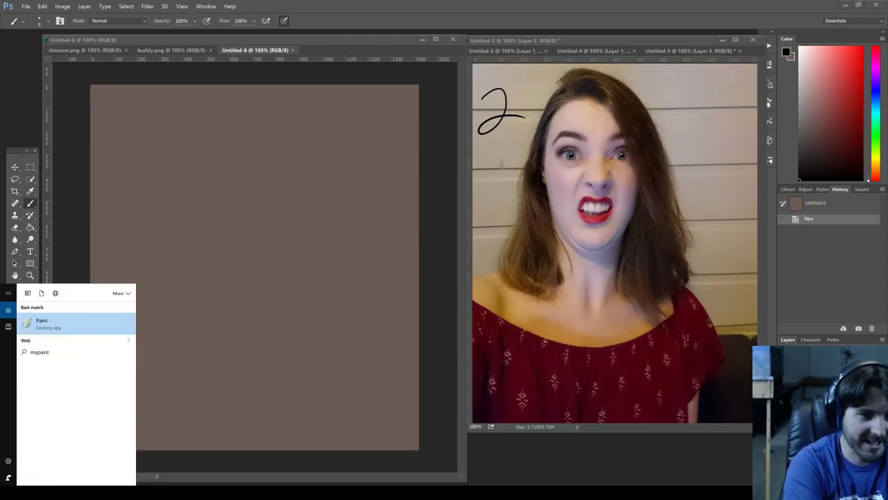
key(Return)
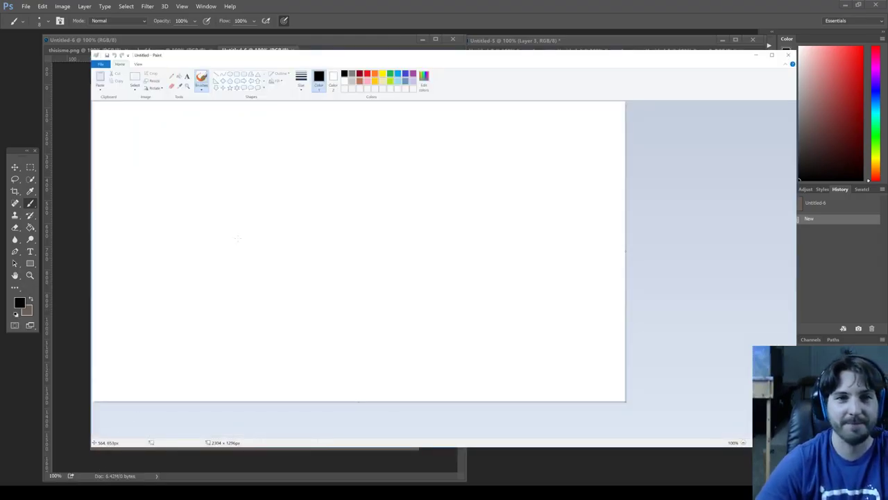
drag(796, 185, 449, 185)
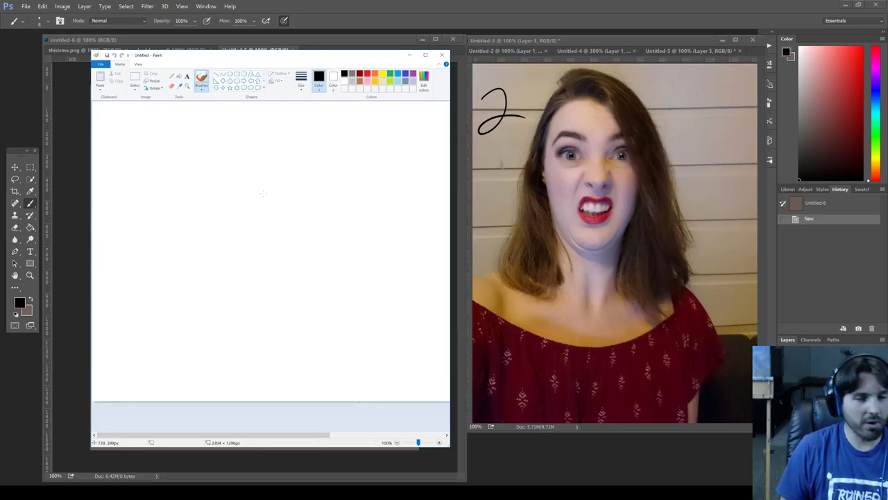
Try Paint's airbrush with one short stroke on the blank canvas and undo it.
click(203, 89)
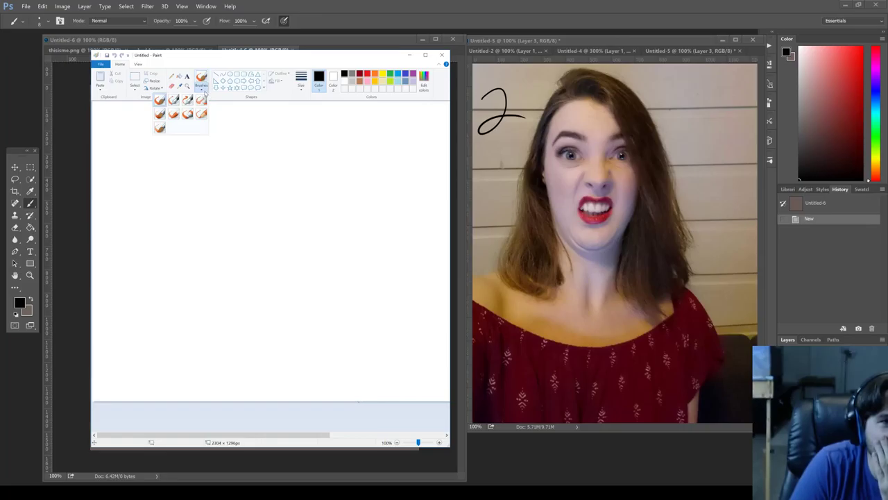
click(201, 101)
mouse_move(254, 170)
mouse_down()
mouse_move(242, 207)
mouse_move(261, 186)
mouse_move(293, 192)
mouse_move(277, 200)
mouse_up()
key(ctrl+z)
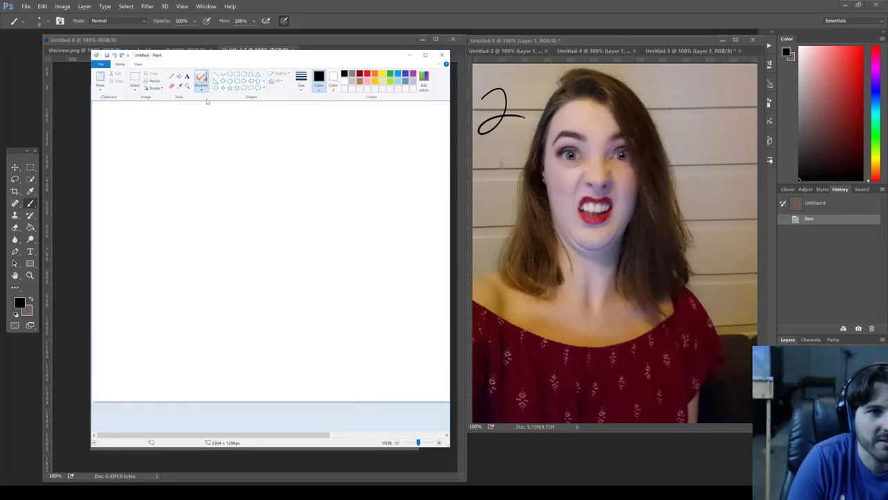
Draw several larger test strokes across the Paint canvas and undo all of them.
mouse_move(223, 111)
mouse_down()
mouse_move(267, 256)
mouse_move(313, 261)
mouse_move(364, 243)
mouse_move(341, 244)
mouse_up()
mouse_move(310, 281)
mouse_down()
mouse_move(310, 318)
mouse_move(300, 306)
mouse_move(284, 323)
mouse_move(317, 331)
mouse_up()
mouse_move(198, 163)
mouse_down()
mouse_move(150, 226)
mouse_move(206, 195)
mouse_move(169, 219)
mouse_up()
key(ctrl+z)
key(ctrl+z)
key(ctrl+z)
key(ctrl+z)
key(ctrl+z)
key(ctrl+z)
key(ctrl+z)
key(ctrl+z)
key(ctrl+z)
key(ctrl+z)
key(ctrl+z)
key(ctrl+z)
Try another Paint brush style with a single long stroke and undo it.
click(202, 88)
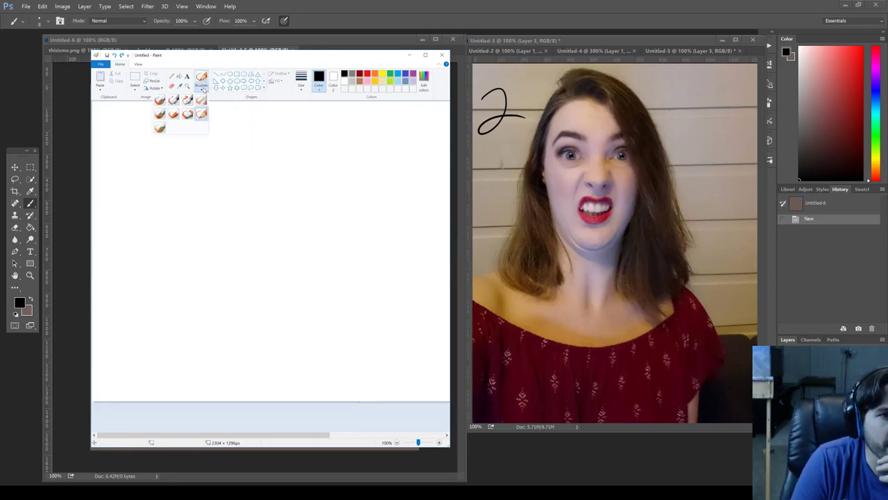
click(200, 114)
mouse_move(243, 252)
mouse_down()
mouse_move(203, 158)
mouse_move(296, 203)
mouse_move(360, 284)
mouse_move(257, 273)
mouse_move(237, 216)
mouse_move(286, 142)
mouse_move(286, 291)
mouse_move(208, 139)
mouse_up()
key(ctrl+z)
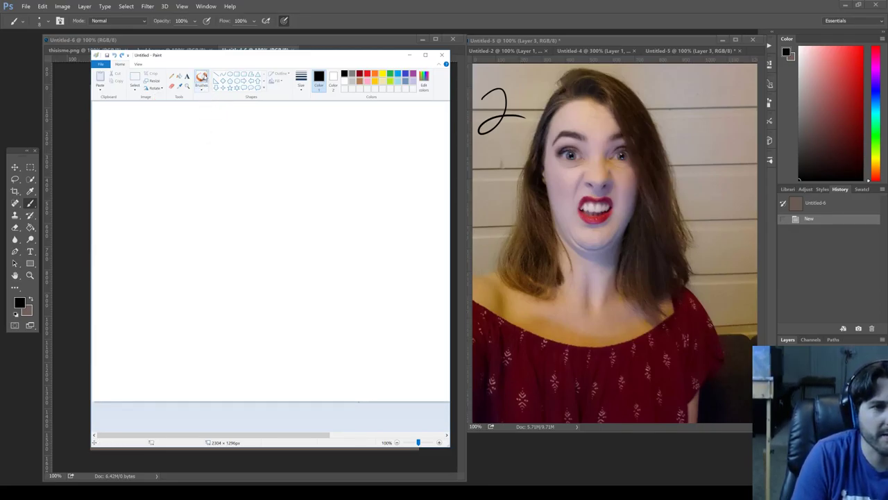
Doodle a figure with the crayon brush: round head, two dot eyes, a frown, jagged lines behind the head and a large rounded body.
click(202, 80)
click(173, 119)
mouse_move(295, 219)
mouse_down()
mouse_move(290, 162)
mouse_move(252, 324)
mouse_move(187, 160)
mouse_move(352, 225)
mouse_move(257, 226)
mouse_up()
click(217, 218)
click(202, 231)
mouse_move(257, 275)
mouse_down()
mouse_move(171, 237)
mouse_move(189, 184)
mouse_up()
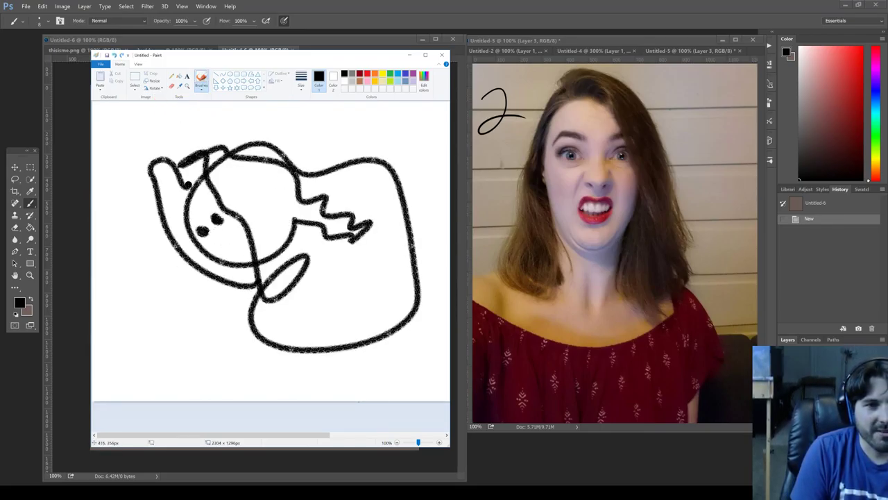
drag(213, 251, 240, 246)
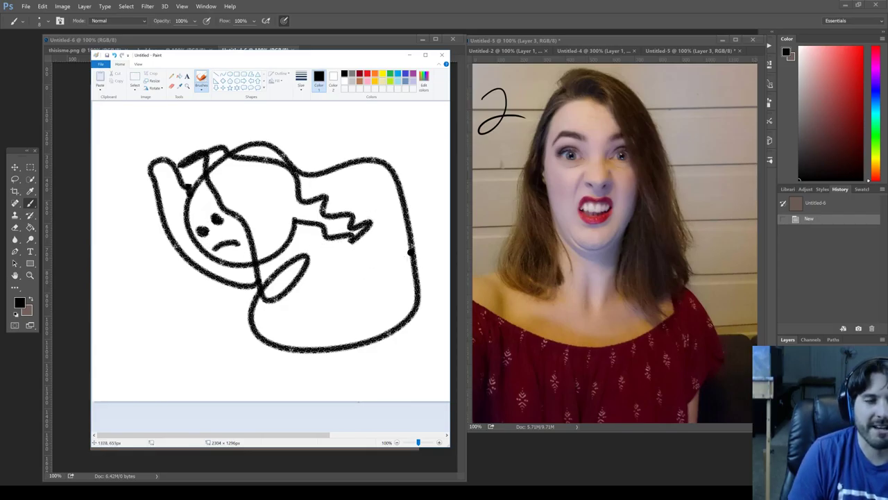
drag(280, 352, 275, 381)
Undo all the crayon doodle strokes until the canvas is blank.
key(ctrl+z)
key(ctrl+z)
key(ctrl+z)
key(ctrl+z)
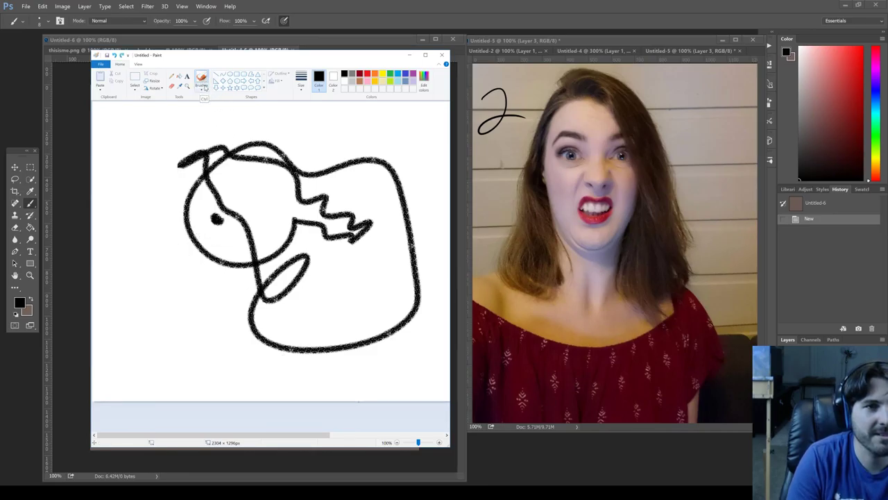
key(ctrl+z)
key(ctrl+z)
key(ctrl+z)
key(ctrl+z)
key(ctrl+z)
key(ctrl+z)
Try the crayon brush with two freehand test strokes across the canvas and undo them.
click(202, 85)
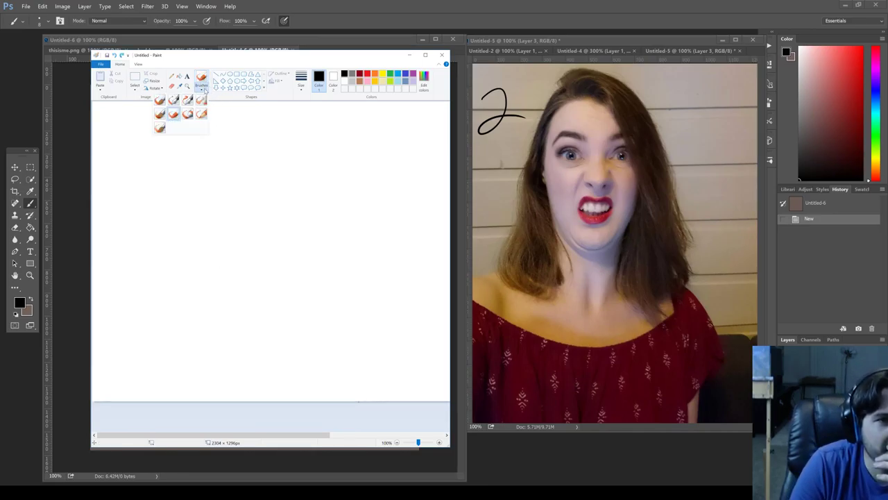
click(174, 114)
drag(256, 244, 347, 201)
mouse_move(266, 235)
mouse_down()
mouse_move(380, 260)
mouse_move(343, 304)
mouse_up()
key(ctrl+z)
key(ctrl+z)
key(ctrl+z)
Try the watercolor brush with several large curved strokes in the canvas centre and undo them all.
click(201, 84)
click(160, 130)
mouse_move(252, 243)
mouse_down()
mouse_move(175, 261)
mouse_move(270, 171)
mouse_up()
mouse_move(216, 251)
mouse_down()
mouse_move(235, 223)
mouse_move(378, 286)
mouse_move(238, 242)
mouse_move(262, 217)
mouse_up()
mouse_move(299, 197)
mouse_down()
mouse_move(340, 275)
mouse_move(236, 272)
mouse_up()
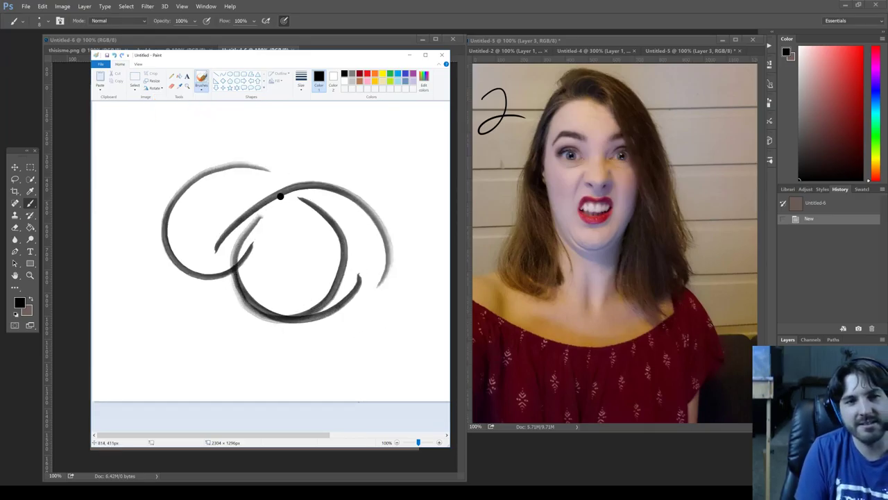
key(ctrl+z)
key(ctrl+z)
key(ctrl+z)
key(ctrl+z)
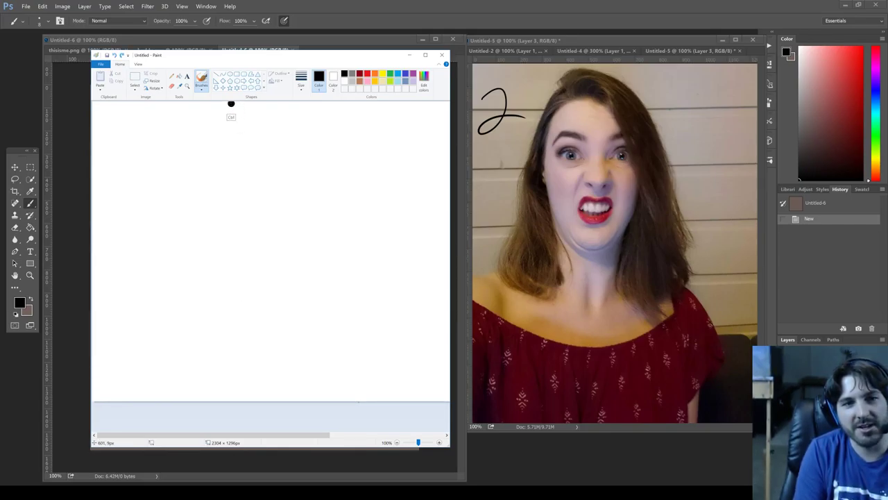
Try two more brush styles, including a calligraphy brush, with one freehand stroke each and undo them.
click(202, 84)
click(200, 101)
mouse_move(311, 217)
mouse_down()
mouse_move(240, 299)
mouse_move(314, 208)
mouse_move(381, 299)
mouse_move(219, 201)
mouse_move(159, 241)
mouse_move(143, 229)
mouse_move(209, 258)
mouse_move(326, 147)
mouse_move(281, 136)
mouse_move(236, 216)
mouse_move(220, 218)
mouse_move(258, 250)
mouse_move(204, 241)
mouse_move(186, 265)
mouse_move(217, 283)
mouse_move(181, 291)
mouse_move(212, 305)
mouse_move(337, 291)
mouse_move(320, 208)
mouse_move(354, 264)
mouse_up()
key(ctrl+z)
click(201, 84)
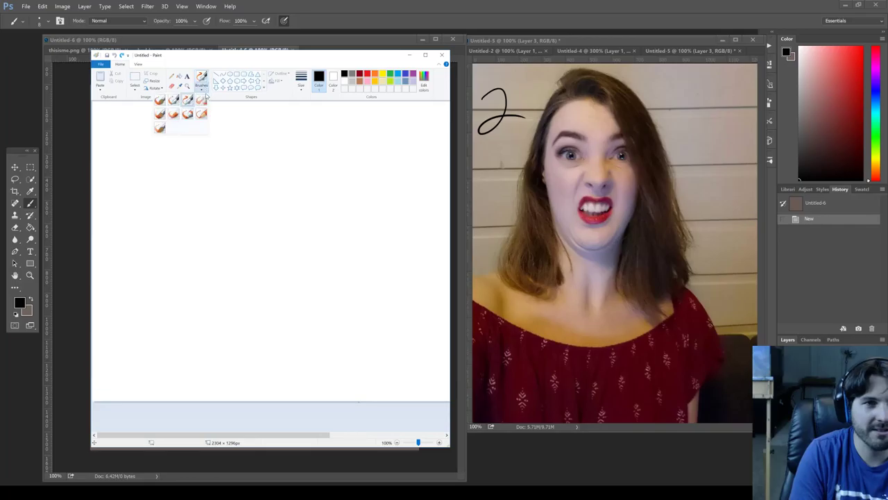
click(175, 102)
mouse_move(251, 202)
mouse_down()
mouse_move(258, 242)
mouse_move(336, 160)
mouse_move(262, 239)
mouse_move(295, 288)
mouse_move(235, 277)
mouse_move(269, 257)
mouse_move(229, 174)
mouse_move(257, 363)
mouse_move(159, 295)
mouse_up()
key(ctrl+z)
key(ctrl+z)
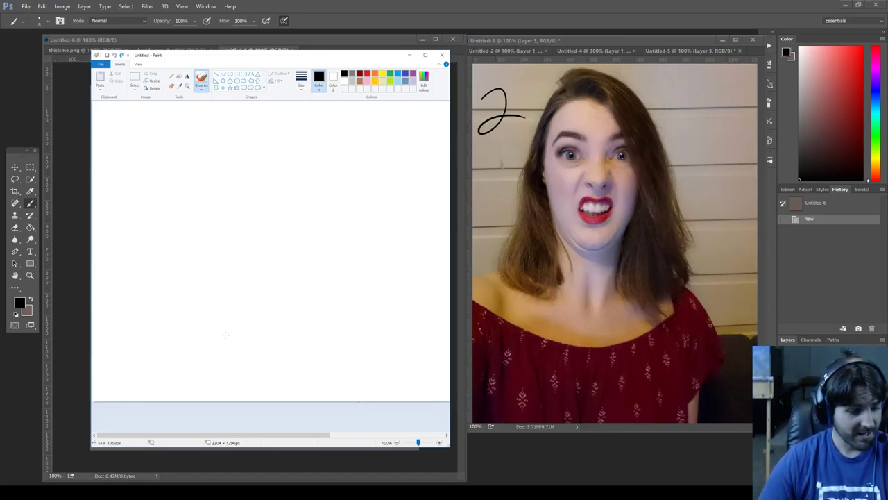
click(171, 460)
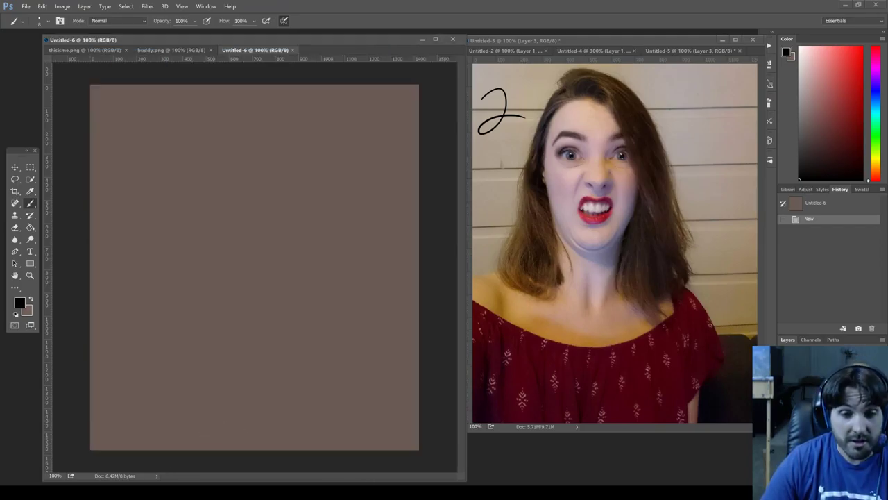
key(alt+Tab)
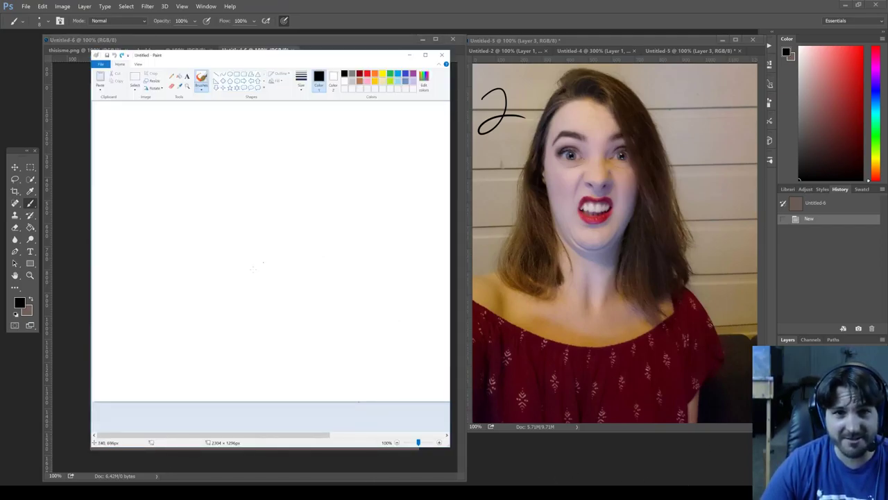
Sketch the woman's head and hair outline in thin black lines, adding the eye beside the parted hair and the open mouth with teeth.
mouse_move(268, 321)
mouse_down()
mouse_move(220, 269)
mouse_move(213, 152)
mouse_move(270, 116)
mouse_move(306, 122)
mouse_move(329, 154)
mouse_move(343, 234)
mouse_move(389, 329)
mouse_move(383, 380)
mouse_move(318, 357)
mouse_move(321, 176)
mouse_move(301, 145)
mouse_move(272, 132)
mouse_move(232, 133)
mouse_move(242, 119)
mouse_move(290, 119)
mouse_move(323, 178)
mouse_move(322, 190)
mouse_move(295, 186)
mouse_move(318, 184)
mouse_move(324, 199)
mouse_move(289, 208)
mouse_move(311, 210)
mouse_move(304, 197)
mouse_up()
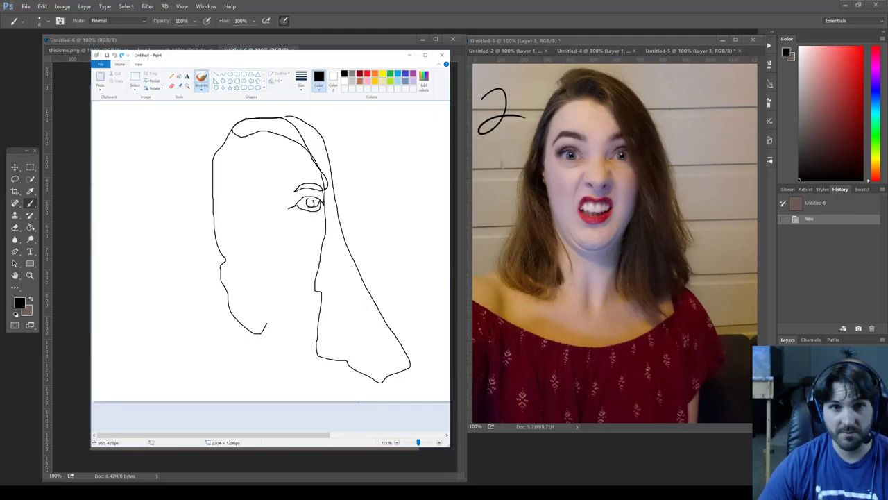
mouse_move(312, 197)
mouse_down()
mouse_move(309, 208)
mouse_move(295, 199)
mouse_move(320, 192)
mouse_move(329, 240)
mouse_move(316, 288)
mouse_move(292, 319)
mouse_move(294, 286)
mouse_move(278, 299)
mouse_move(301, 264)
mouse_move(291, 254)
mouse_move(252, 278)
mouse_move(268, 289)
mouse_move(300, 278)
mouse_move(302, 270)
mouse_move(252, 284)
mouse_move(267, 261)
mouse_up()
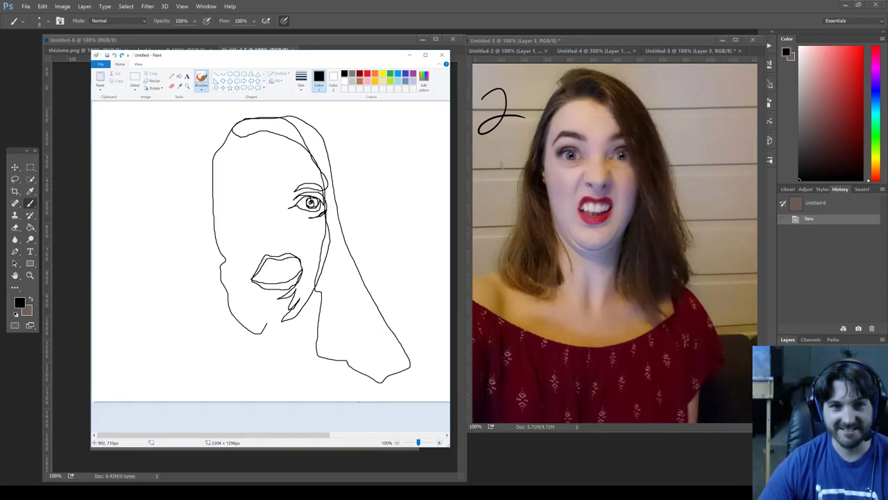
mouse_move(294, 276)
mouse_down()
mouse_move(253, 279)
mouse_move(270, 280)
mouse_up()
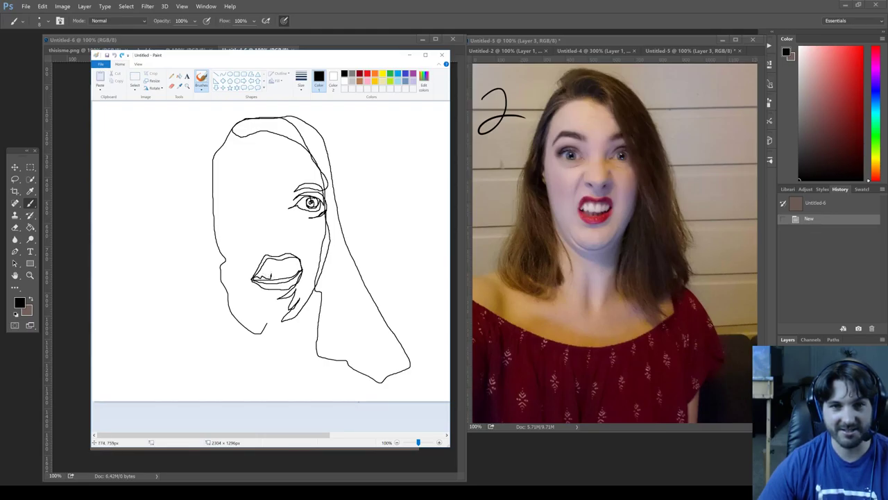
drag(284, 278, 284, 269)
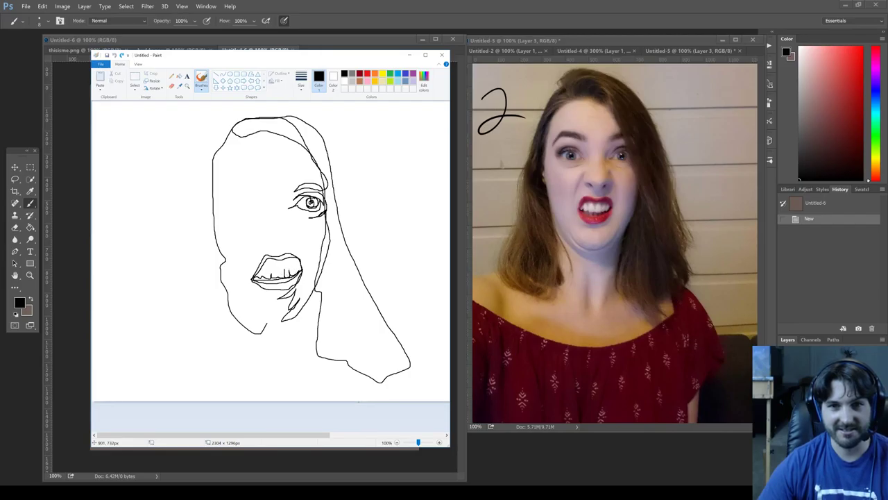
Draw the nose, cheek creases and frown lines, and add the second eye with its brow and dark pupil.
mouse_move(297, 262)
mouse_down()
mouse_move(251, 274)
mouse_move(270, 254)
mouse_move(283, 254)
mouse_move(266, 237)
mouse_move(293, 237)
mouse_move(289, 221)
mouse_move(301, 280)
mouse_move(304, 234)
mouse_move(284, 205)
mouse_move(299, 183)
mouse_move(323, 189)
mouse_move(292, 200)
mouse_up()
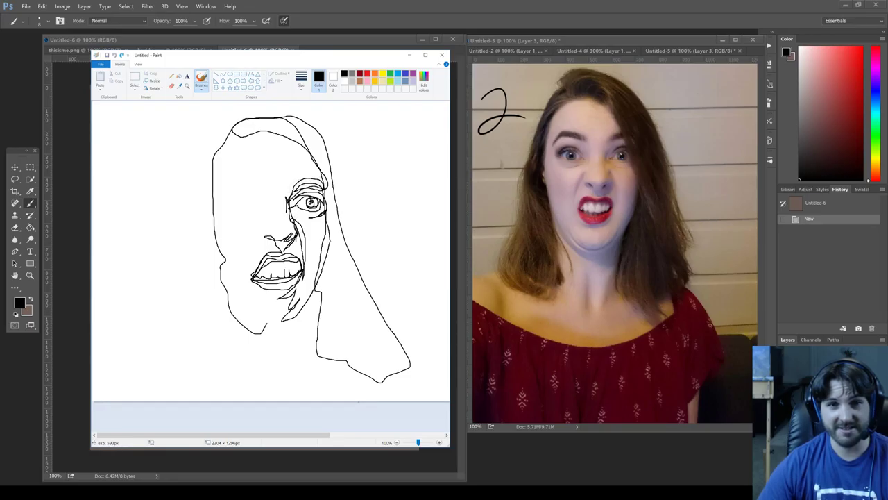
mouse_move(284, 237)
mouse_down()
mouse_move(290, 229)
mouse_move(273, 239)
mouse_move(262, 228)
mouse_up()
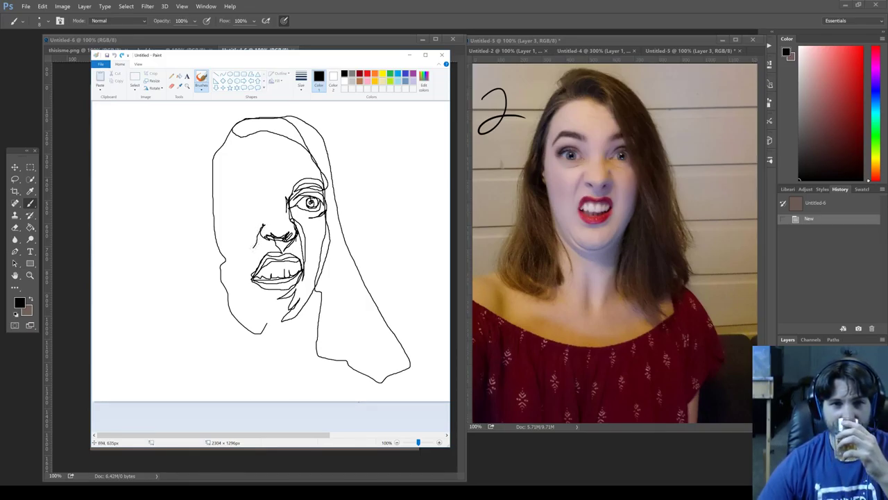
mouse_move(253, 252)
mouse_down()
mouse_move(250, 264)
mouse_move(262, 224)
mouse_up()
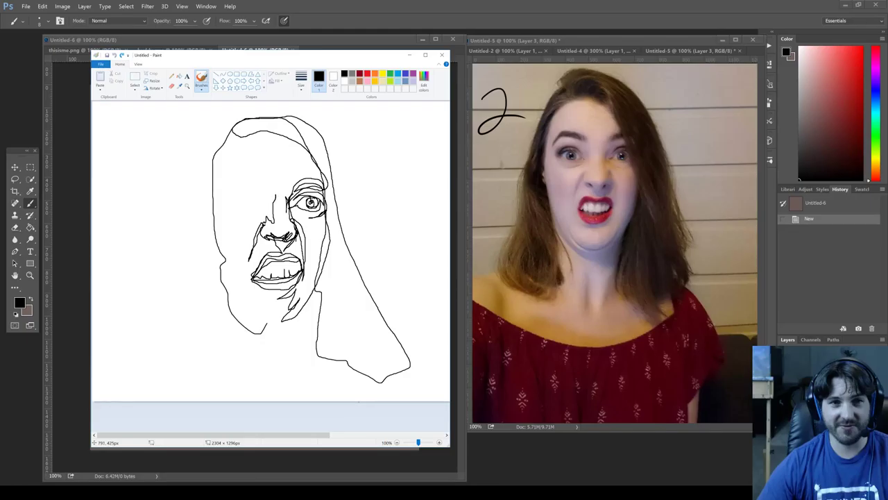
mouse_move(274, 196)
mouse_down()
mouse_move(251, 181)
mouse_move(231, 201)
mouse_move(243, 188)
mouse_move(272, 193)
mouse_move(239, 183)
mouse_move(271, 188)
mouse_move(237, 205)
mouse_move(251, 205)
mouse_up()
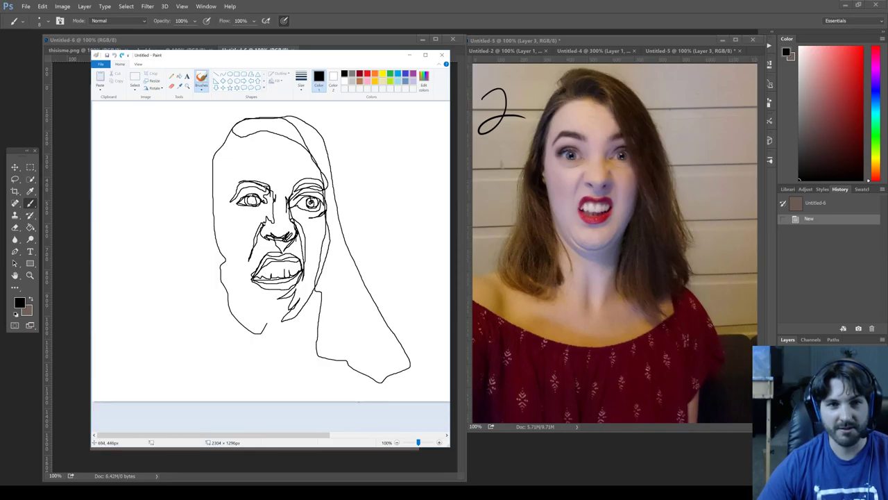
drag(255, 195, 252, 204)
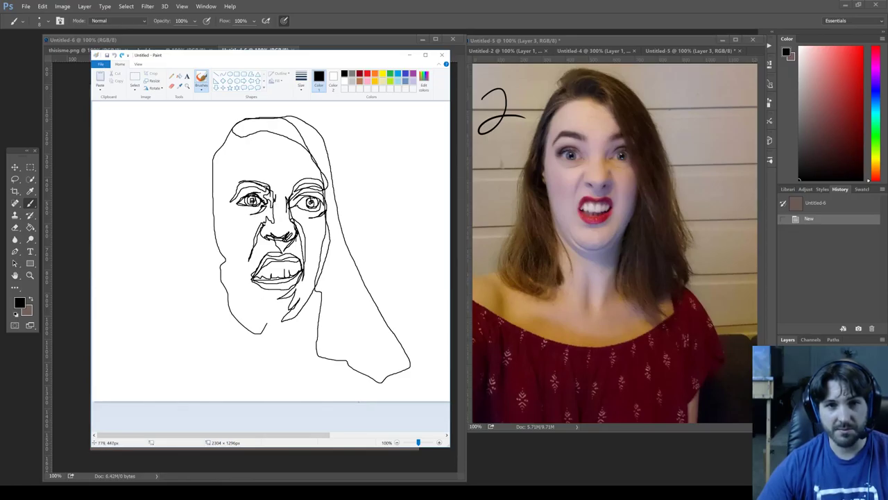
Outline the cheek, ear and jaw, and build up the hair around both sides and the crown with loose strokes.
mouse_move(231, 198)
mouse_down()
mouse_move(223, 214)
mouse_move(238, 235)
mouse_move(227, 288)
mouse_move(216, 293)
mouse_up()
mouse_move(219, 254)
mouse_down()
mouse_move(213, 288)
mouse_move(248, 320)
mouse_move(296, 325)
mouse_up()
mouse_move(296, 325)
mouse_down()
mouse_move(261, 322)
mouse_move(291, 315)
mouse_move(317, 294)
mouse_move(290, 330)
mouse_move(245, 330)
mouse_move(219, 288)
mouse_move(220, 226)
mouse_move(215, 248)
mouse_up()
mouse_move(213, 208)
mouse_down()
mouse_move(212, 243)
mouse_move(208, 215)
mouse_move(204, 242)
mouse_move(213, 238)
mouse_move(201, 222)
mouse_move(221, 147)
mouse_move(241, 128)
mouse_move(210, 146)
mouse_move(180, 252)
mouse_move(215, 295)
mouse_move(186, 264)
mouse_move(189, 234)
mouse_move(197, 277)
mouse_move(227, 323)
mouse_move(226, 354)
mouse_move(211, 385)
mouse_move(220, 344)
mouse_move(214, 311)
mouse_move(180, 241)
mouse_move(180, 267)
mouse_move(212, 350)
mouse_move(210, 374)
mouse_move(187, 401)
mouse_move(180, 350)
mouse_move(198, 309)
mouse_move(167, 324)
mouse_move(152, 383)
mouse_move(207, 393)
mouse_move(174, 392)
mouse_move(152, 358)
mouse_move(169, 316)
mouse_move(196, 309)
mouse_move(189, 293)
mouse_move(154, 372)
mouse_move(192, 389)
mouse_move(174, 358)
mouse_move(187, 308)
mouse_move(178, 339)
mouse_move(210, 381)
mouse_move(198, 376)
mouse_move(189, 337)
mouse_move(195, 311)
mouse_move(195, 376)
mouse_move(200, 326)
mouse_move(215, 372)
mouse_up()
mouse_move(211, 330)
mouse_down()
mouse_move(184, 269)
mouse_move(222, 160)
mouse_move(185, 236)
mouse_move(186, 228)
mouse_move(206, 159)
mouse_move(229, 125)
mouse_move(244, 122)
mouse_move(214, 145)
mouse_move(230, 122)
mouse_move(226, 103)
mouse_move(236, 103)
mouse_move(235, 111)
mouse_move(251, 105)
mouse_move(241, 134)
mouse_move(251, 104)
mouse_move(275, 101)
mouse_move(308, 118)
mouse_move(322, 138)
mouse_move(282, 108)
mouse_move(250, 101)
mouse_move(271, 101)
mouse_move(329, 125)
mouse_move(343, 149)
mouse_move(399, 351)
mouse_move(340, 245)
mouse_move(353, 334)
mouse_move(374, 374)
mouse_move(393, 387)
mouse_move(350, 364)
mouse_move(340, 337)
mouse_move(345, 362)
mouse_move(335, 349)
mouse_move(332, 366)
mouse_move(321, 339)
mouse_up()
mouse_move(314, 309)
mouse_down()
mouse_move(318, 290)
mouse_move(323, 330)
mouse_move(328, 282)
mouse_move(318, 275)
mouse_move(329, 210)
mouse_up()
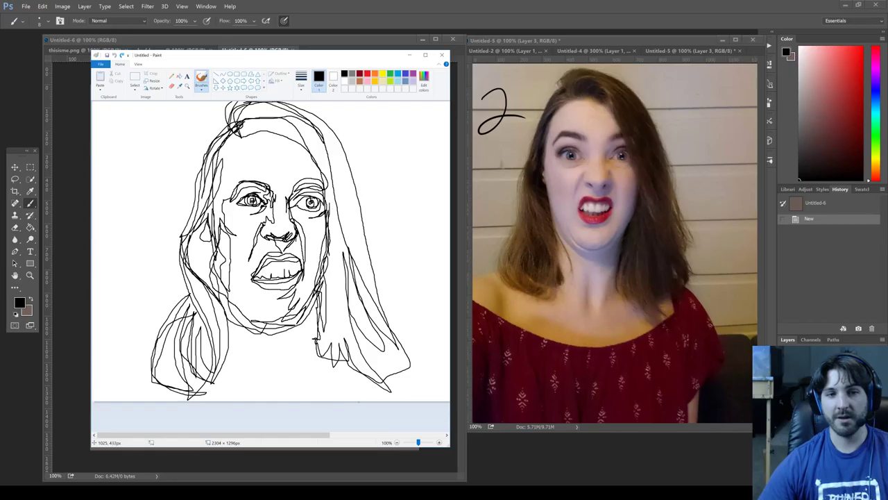
mouse_move(324, 159)
mouse_down()
mouse_move(343, 261)
mouse_move(372, 330)
mouse_move(349, 281)
mouse_move(310, 136)
mouse_move(322, 182)
mouse_move(302, 135)
mouse_move(255, 113)
mouse_up()
mouse_move(244, 142)
mouse_down()
mouse_move(275, 109)
mouse_move(257, 133)
mouse_move(278, 112)
mouse_move(279, 138)
mouse_move(296, 126)
mouse_move(296, 143)
mouse_move(236, 132)
mouse_move(222, 140)
mouse_move(212, 173)
mouse_move(239, 136)
mouse_move(219, 179)
mouse_move(218, 217)
mouse_move(237, 181)
mouse_move(218, 218)
mouse_up()
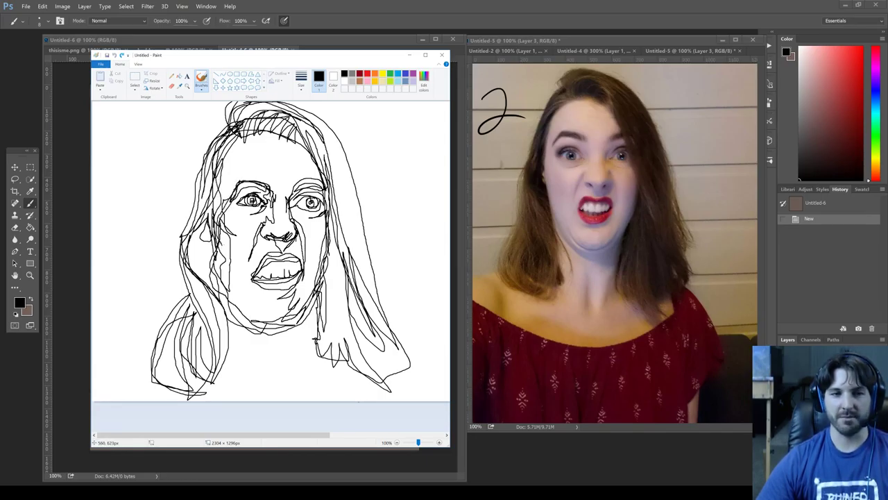
Draw the neck, collarbone and neckline, and fill the hair on both sides with dense strand lines.
mouse_move(227, 261)
mouse_down()
mouse_move(224, 303)
mouse_move(244, 330)
mouse_move(232, 344)
mouse_move(244, 365)
mouse_up()
drag(236, 321, 248, 373)
drag(242, 342, 251, 375)
mouse_move(234, 315)
mouse_down()
mouse_move(241, 340)
mouse_move(303, 324)
mouse_move(288, 337)
mouse_move(239, 312)
mouse_move(281, 338)
mouse_move(311, 299)
mouse_up()
mouse_move(256, 327)
mouse_down()
mouse_move(306, 312)
mouse_move(312, 294)
mouse_move(259, 321)
mouse_move(242, 296)
mouse_move(283, 327)
mouse_move(307, 291)
mouse_move(287, 328)
mouse_move(243, 311)
mouse_move(302, 326)
mouse_move(316, 303)
mouse_move(307, 328)
mouse_move(317, 298)
mouse_move(295, 375)
mouse_move(259, 386)
mouse_move(272, 376)
mouse_move(304, 393)
mouse_move(351, 369)
mouse_move(277, 391)
mouse_move(191, 375)
mouse_move(313, 391)
mouse_move(366, 354)
mouse_move(356, 365)
mouse_move(337, 316)
mouse_move(336, 246)
mouse_move(341, 356)
mouse_move(335, 238)
mouse_move(336, 357)
mouse_move(333, 249)
mouse_move(358, 364)
mouse_move(340, 257)
mouse_move(390, 370)
mouse_move(353, 306)
mouse_move(318, 116)
mouse_move(361, 285)
mouse_move(395, 342)
mouse_move(331, 123)
mouse_move(380, 312)
mouse_move(407, 348)
mouse_move(353, 153)
mouse_move(311, 106)
mouse_move(292, 102)
mouse_move(361, 168)
mouse_move(380, 264)
mouse_move(379, 317)
mouse_move(342, 136)
mouse_move(364, 190)
mouse_move(378, 331)
mouse_up()
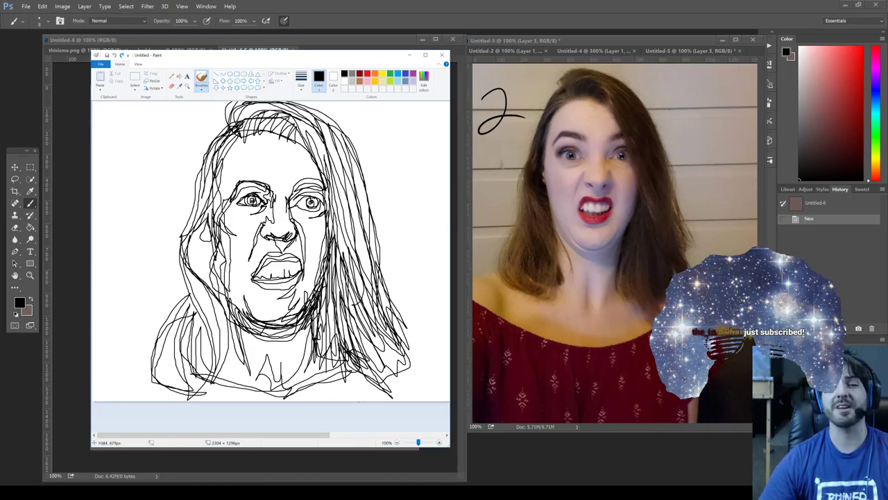
mouse_move(226, 120)
mouse_down()
mouse_move(189, 203)
mouse_move(198, 166)
mouse_move(189, 186)
mouse_up()
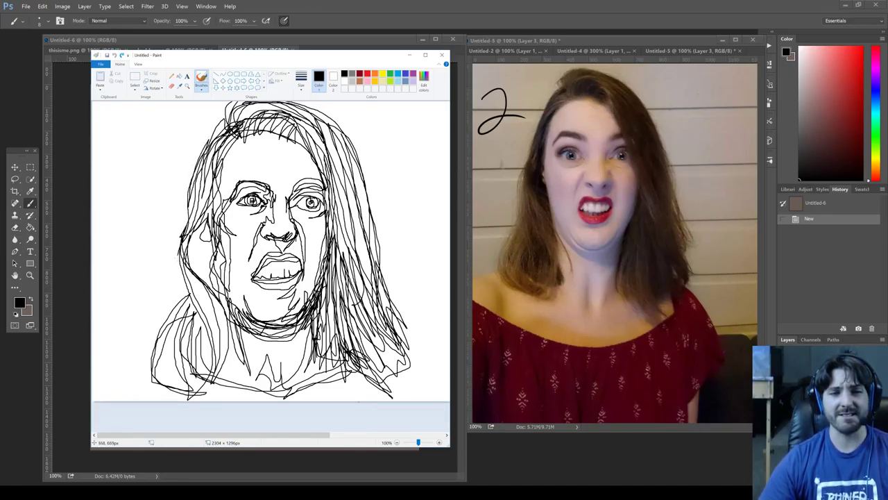
Undo the portrait sketch to clear the canvas.
key(ctrl+z)
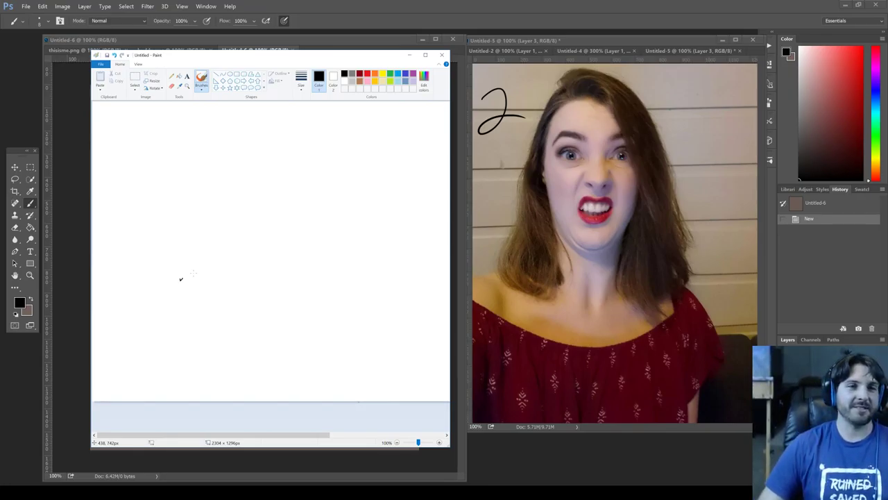
click(100, 63)
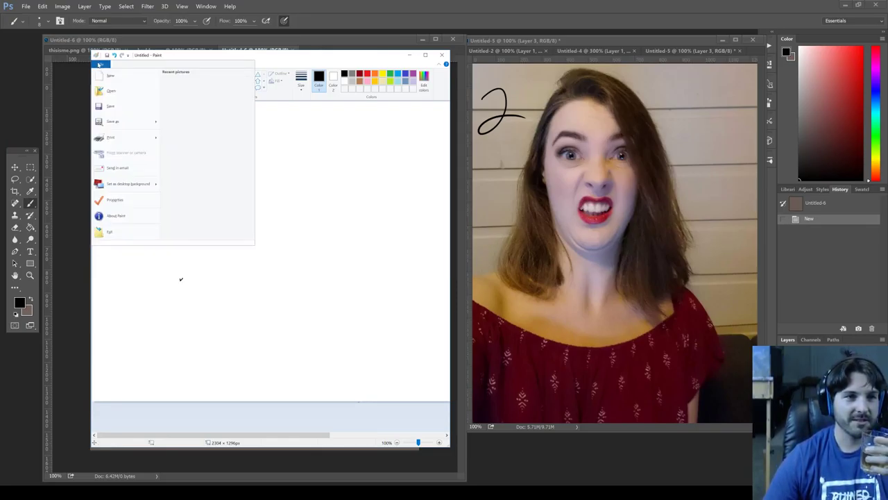
click(100, 64)
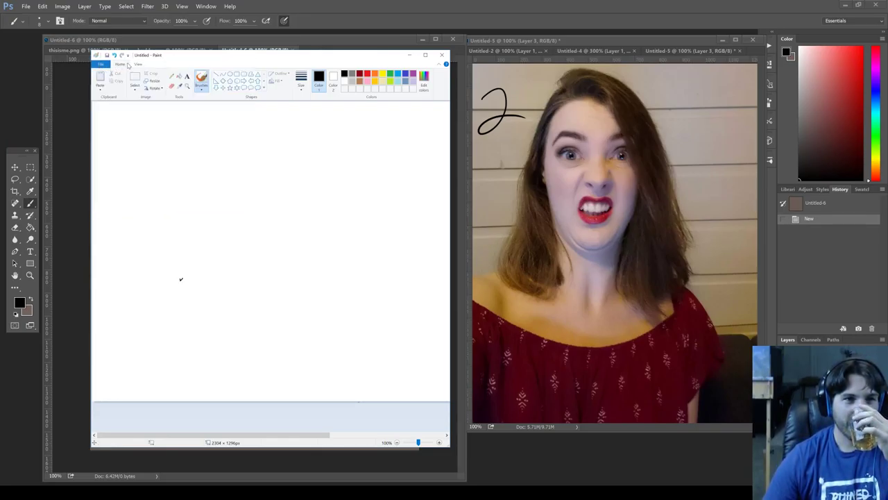
click(102, 65)
click(102, 65)
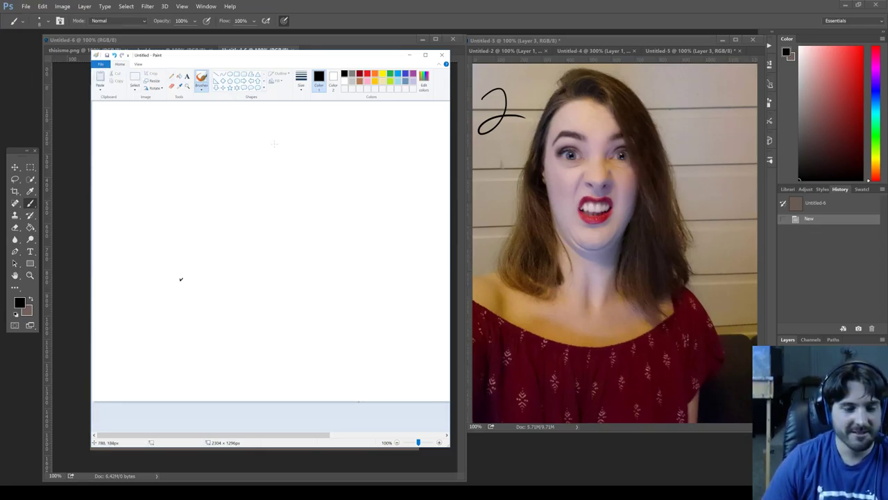
click(109, 67)
click(108, 67)
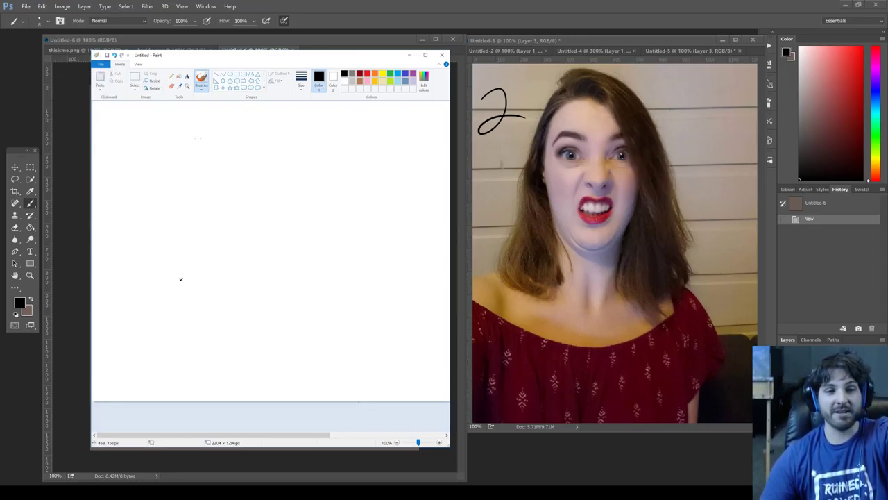
click(102, 64)
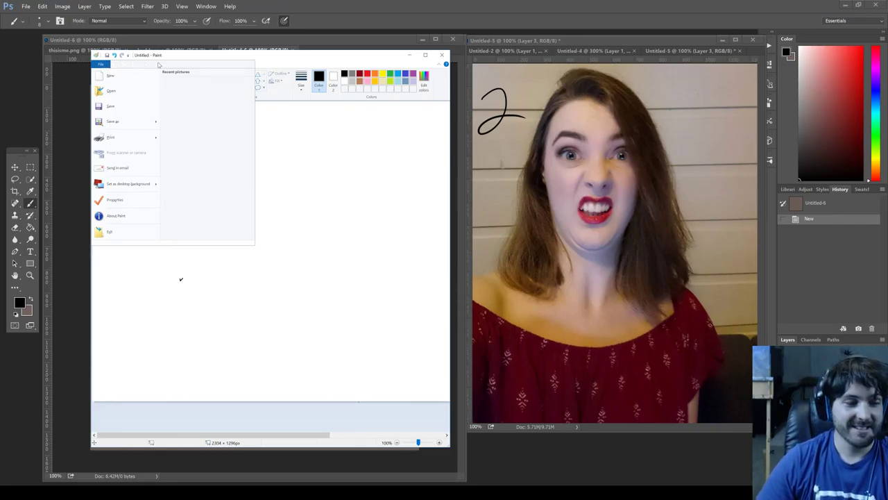
click(312, 169)
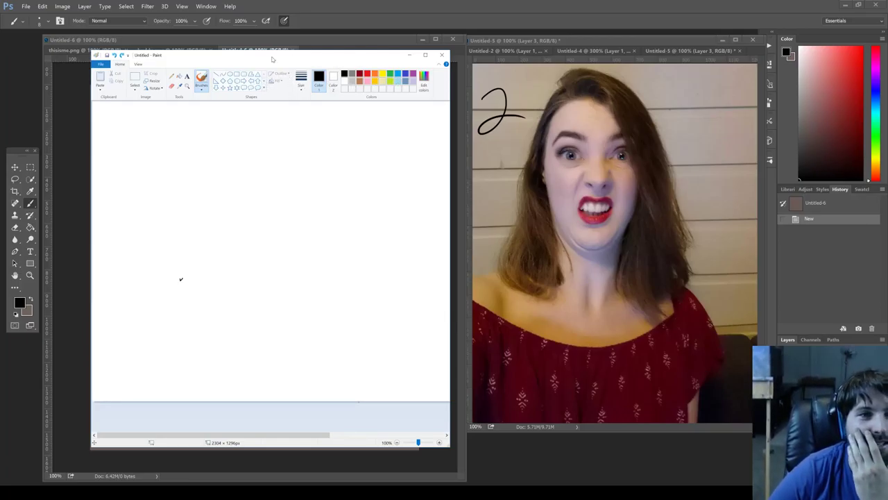
click(138, 67)
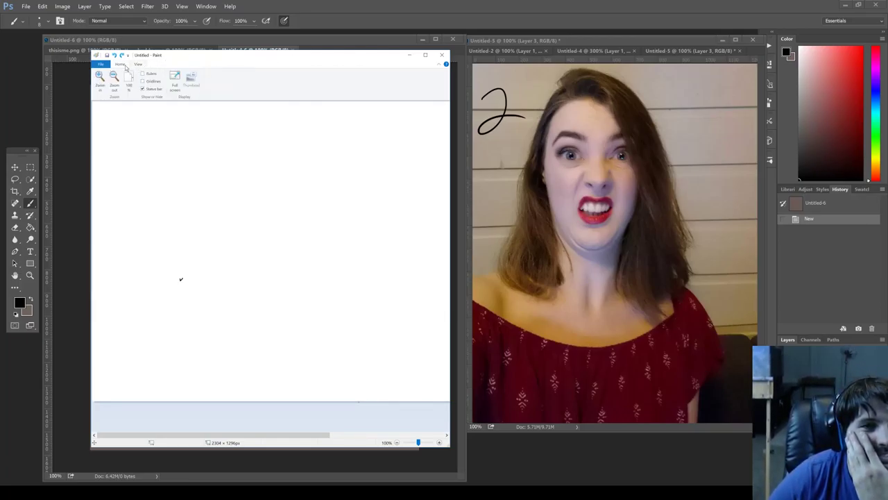
click(124, 66)
click(109, 67)
click(109, 67)
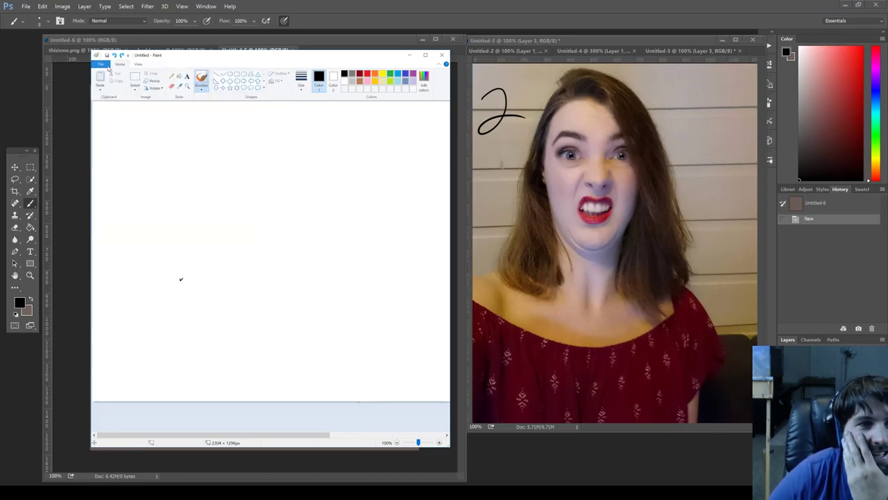
Collapse Paint's ribbon to leave more room for the canvas.
double_click(121, 65)
click(121, 65)
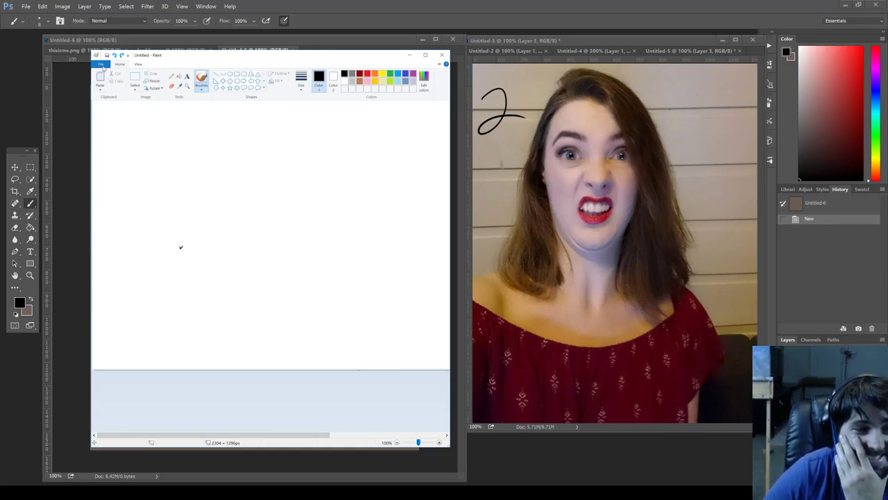
click(102, 64)
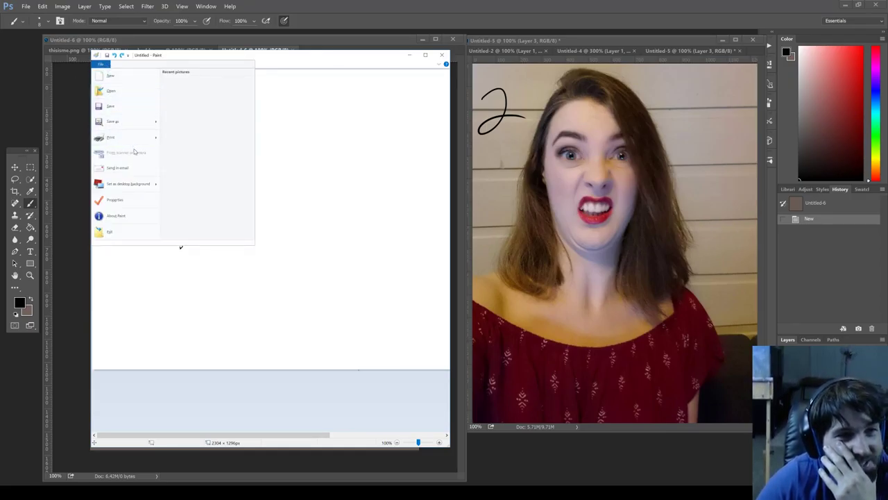
mouse_move(140, 182)
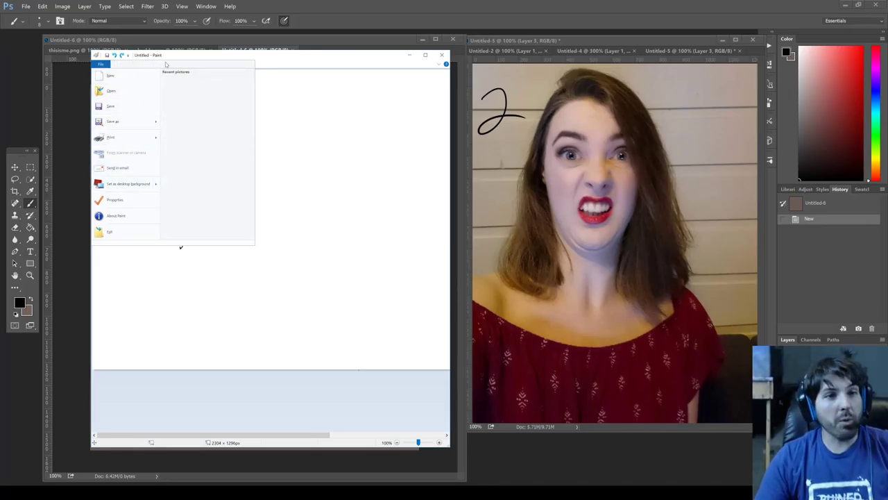
click(177, 56)
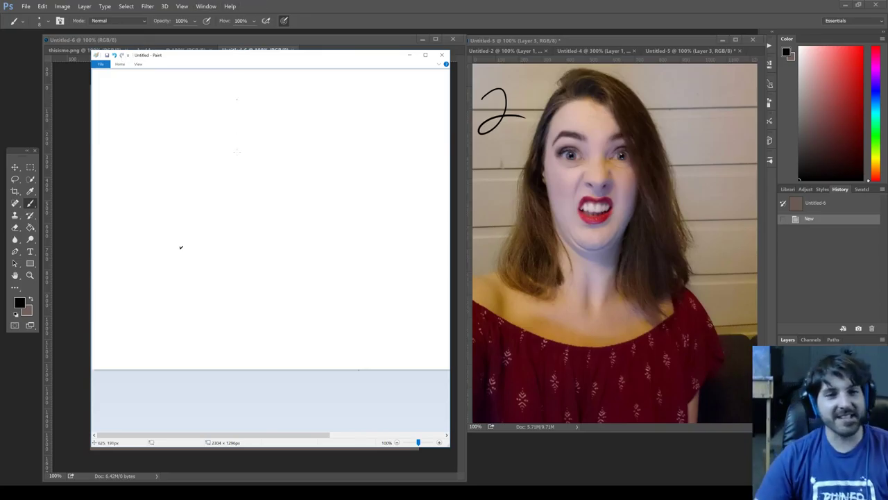
Handwrite "MOS" near the canvas centre and doodle a small round face around the leftover tick mark.
drag(243, 213, 249, 227)
drag(186, 262, 174, 259)
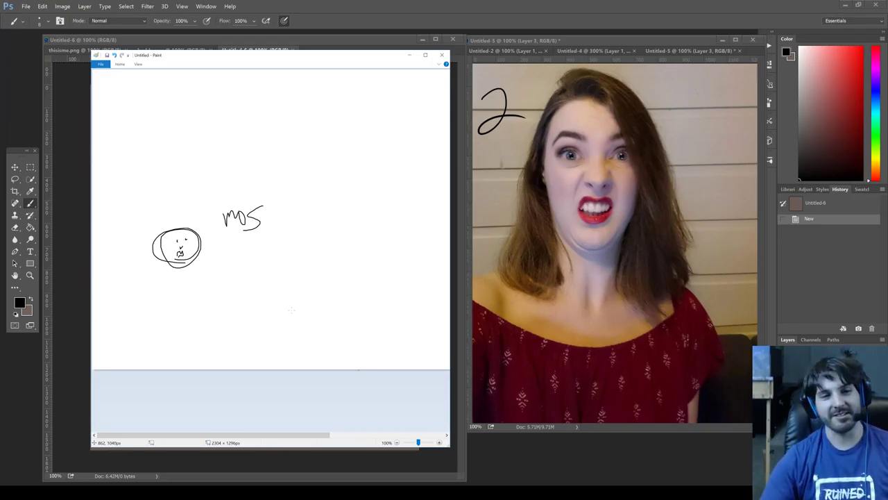
Doodle side hair and a topknot on the round face, a cloud lettered "SAVIN" above it, and a tall pointed spike on the cloud.
mouse_move(165, 235)
mouse_down()
mouse_move(145, 283)
mouse_move(156, 229)
mouse_move(193, 216)
mouse_move(183, 222)
mouse_move(209, 241)
mouse_move(226, 275)
mouse_move(194, 221)
mouse_move(211, 275)
mouse_up()
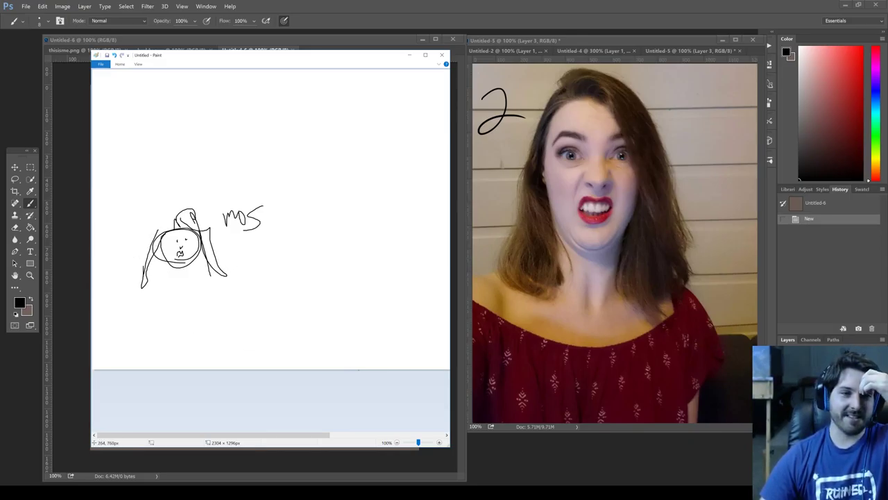
mouse_move(164, 236)
mouse_down()
mouse_move(147, 222)
mouse_move(164, 186)
mouse_move(216, 205)
mouse_move(220, 239)
mouse_up()
mouse_move(166, 197)
mouse_down()
mouse_move(156, 211)
mouse_move(172, 197)
mouse_move(180, 210)
mouse_move(197, 197)
mouse_move(206, 218)
mouse_up()
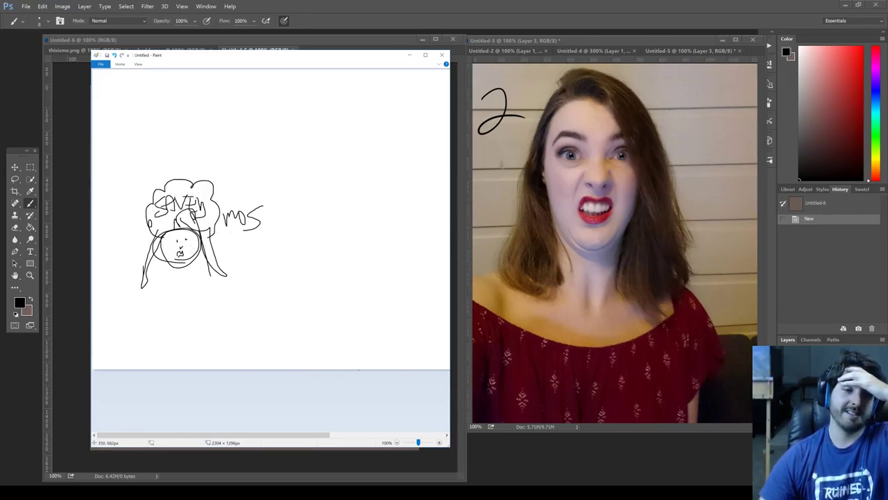
mouse_move(190, 182)
mouse_down()
mouse_move(188, 111)
mouse_move(175, 165)
mouse_move(206, 170)
mouse_move(191, 104)
mouse_up()
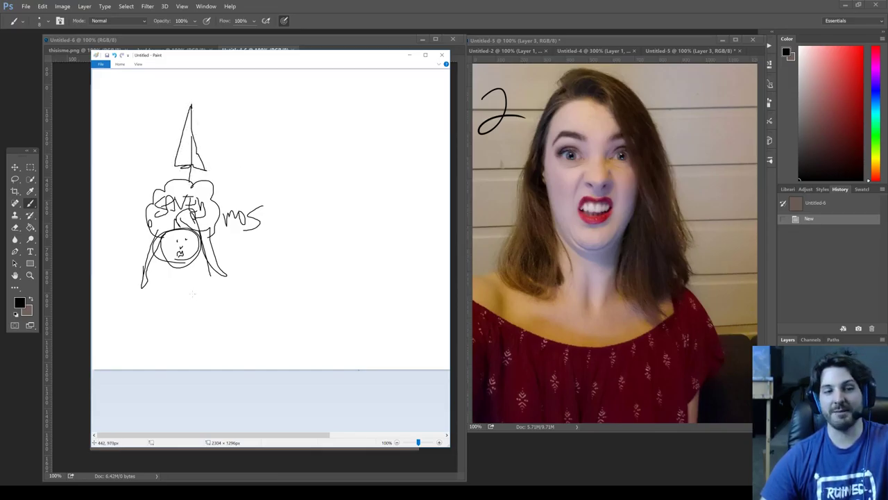
Give the doodled figure a short neck, two widely spread lower body lines and a curved arm on each side.
mouse_move(121, 337)
mouse_down()
mouse_move(164, 284)
mouse_move(183, 290)
mouse_move(197, 274)
mouse_move(243, 340)
mouse_up()
mouse_move(183, 270)
mouse_down()
mouse_move(181, 286)
mouse_move(185, 263)
mouse_up()
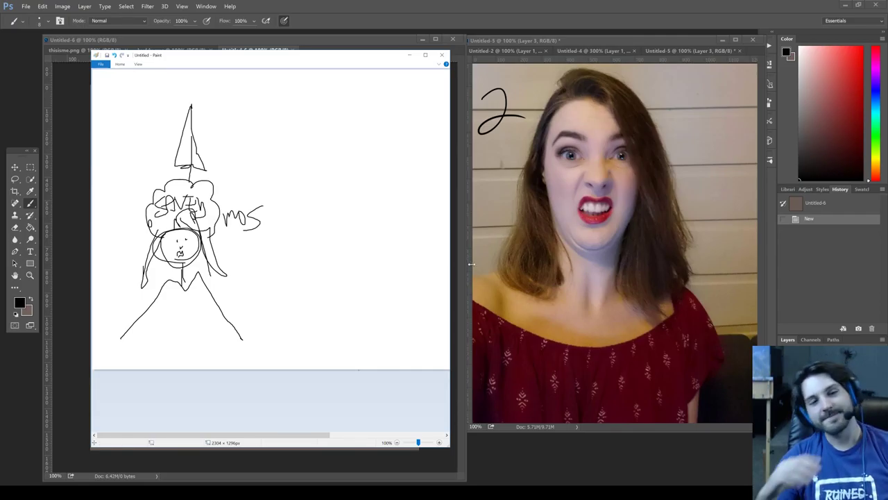
mouse_move(189, 275)
mouse_down()
mouse_move(283, 264)
mouse_move(137, 222)
mouse_move(104, 248)
mouse_move(113, 272)
mouse_up()
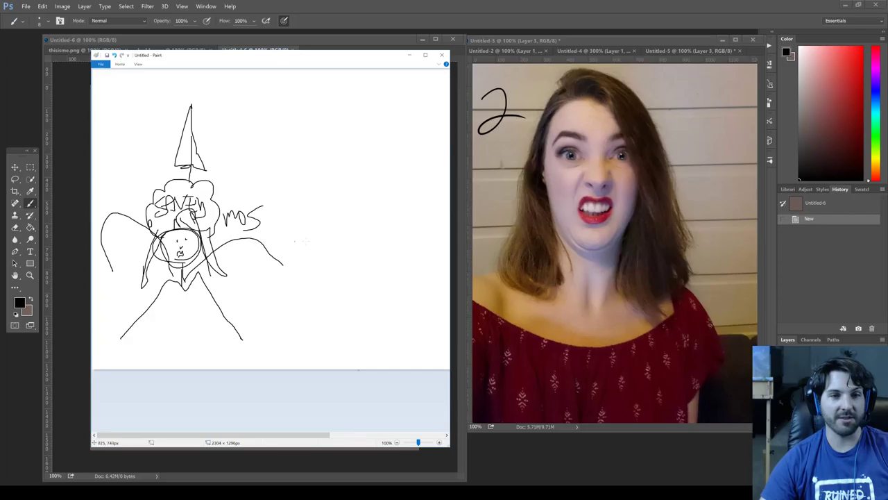
Outline a large wavy cloud shape around the doodled figure up to the canvas edges and undo the extra last stroke.
mouse_move(282, 247)
mouse_down()
mouse_move(316, 240)
mouse_move(284, 205)
mouse_move(286, 172)
mouse_move(309, 162)
mouse_move(338, 174)
mouse_up()
mouse_move(276, 167)
mouse_down()
mouse_move(313, 142)
mouse_move(365, 151)
mouse_move(404, 173)
mouse_move(436, 119)
mouse_move(390, 73)
mouse_move(276, 70)
mouse_up()
mouse_move(148, 69)
mouse_down()
mouse_move(87, 118)
mouse_move(134, 179)
mouse_move(139, 251)
mouse_up()
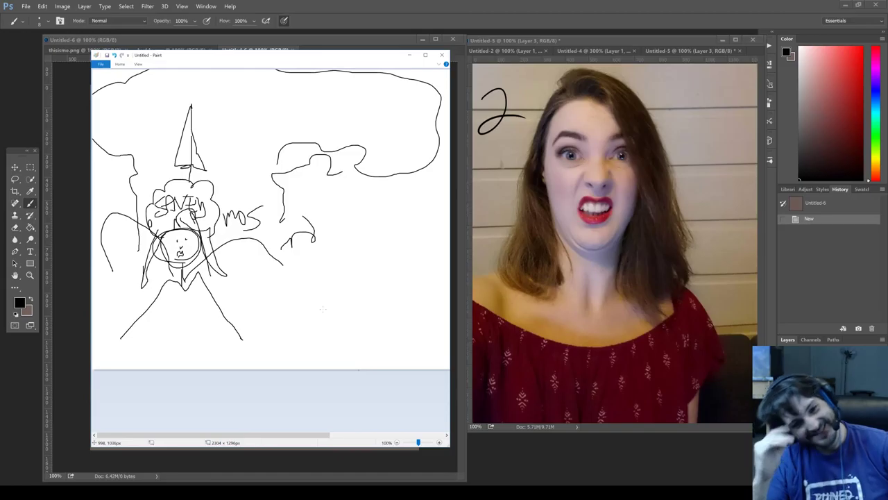
mouse_move(401, 297)
mouse_down()
mouse_move(117, 243)
mouse_move(113, 249)
mouse_up()
key(ctrl+z)
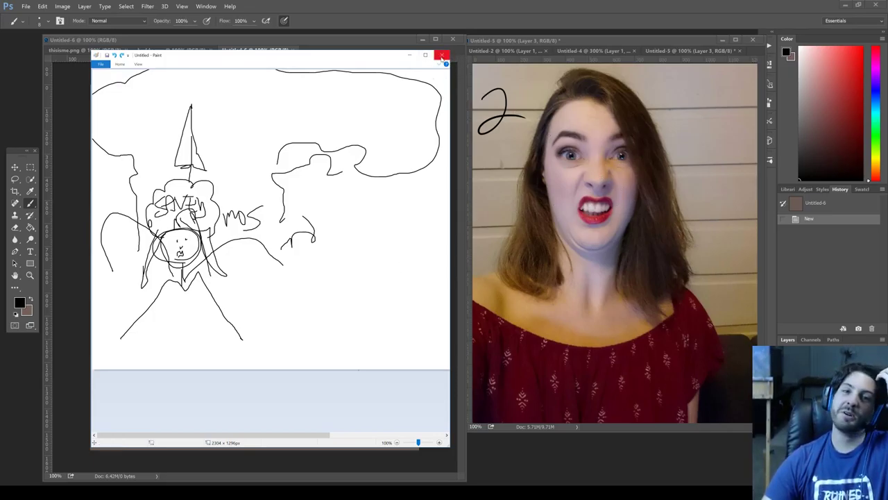
Close Paint and, in Photoshop, paste the copied selfie into a new 960 x 960 pixel document among the reference images.
click(397, 46)
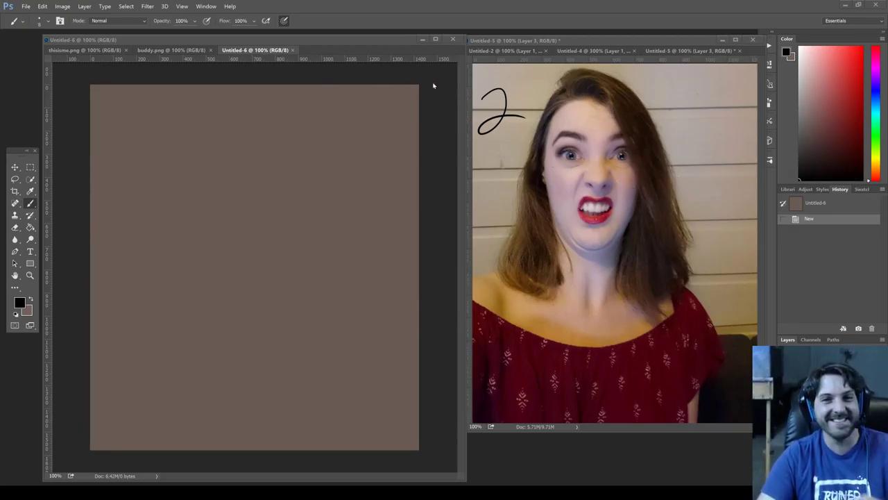
click(662, 50)
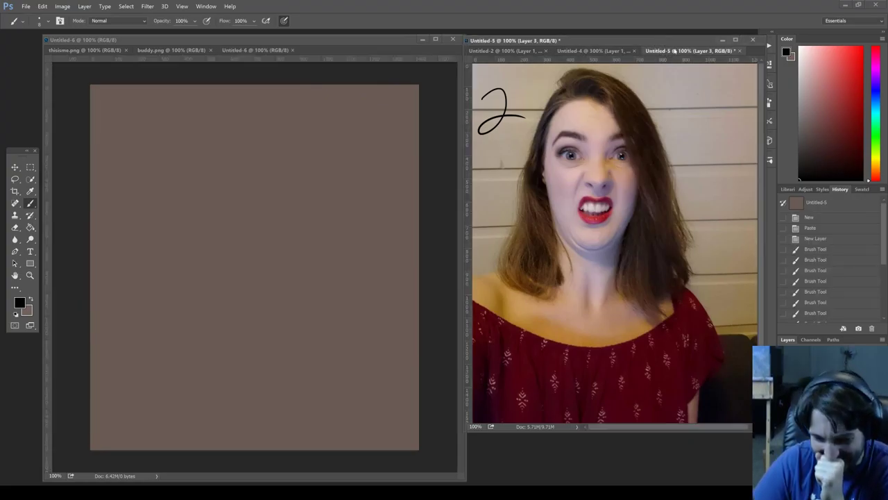
key(ctrl+n)
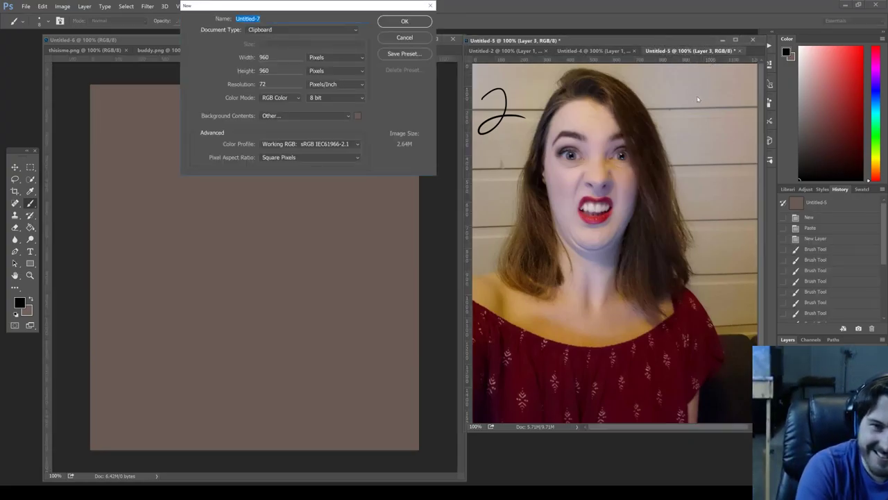
key(Return)
key(ctrl+v)
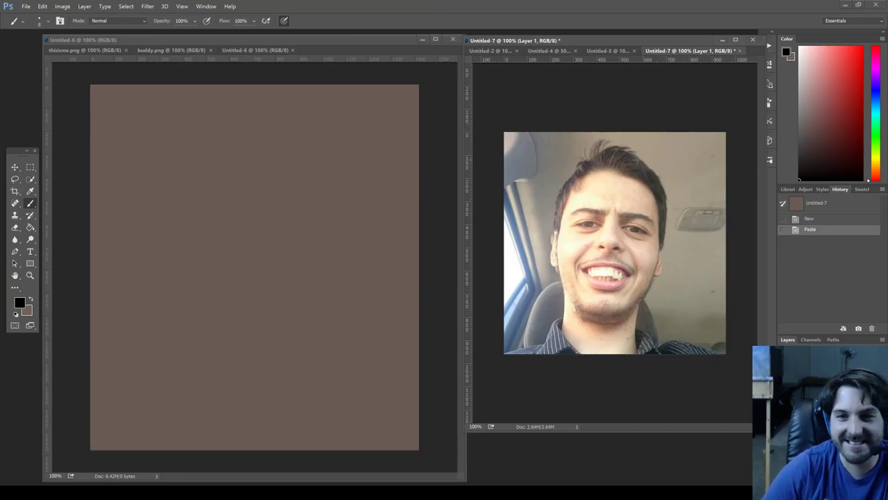
click(739, 52)
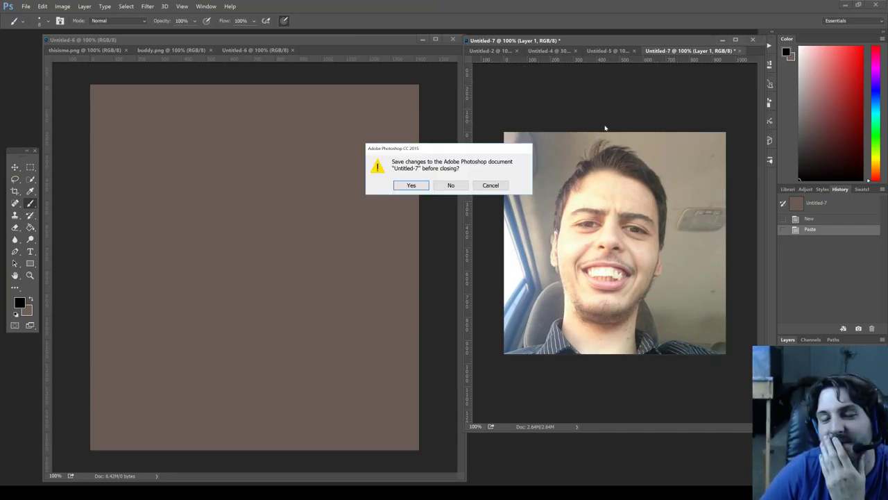
click(491, 185)
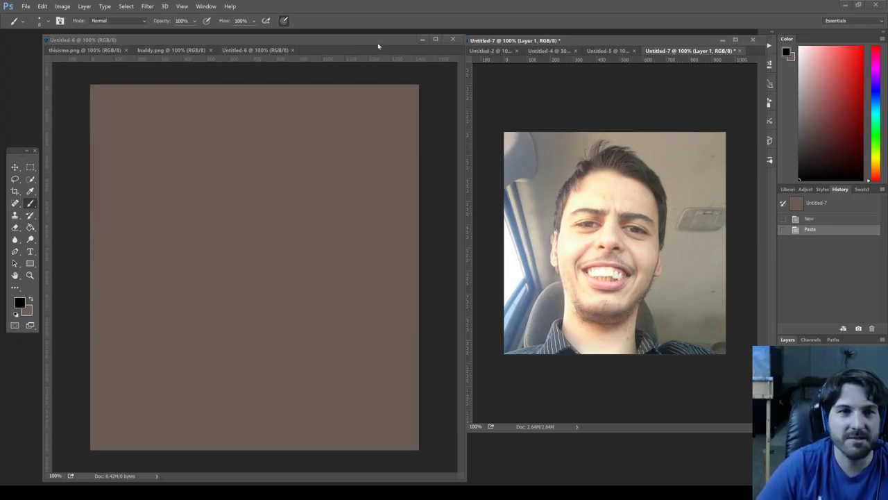
Undo a test brush dot on the blank brown Untitled-6 canvas and try the Mixer Brush Tool there instead.
click(306, 136)
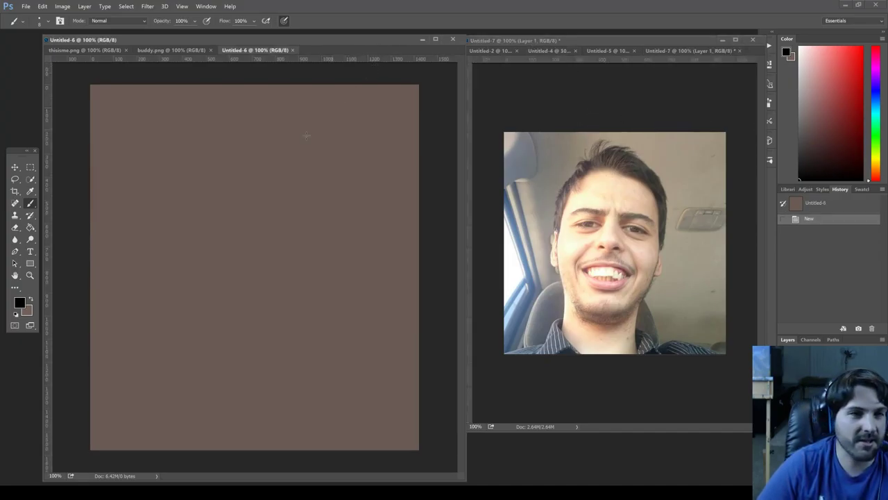
click(344, 274)
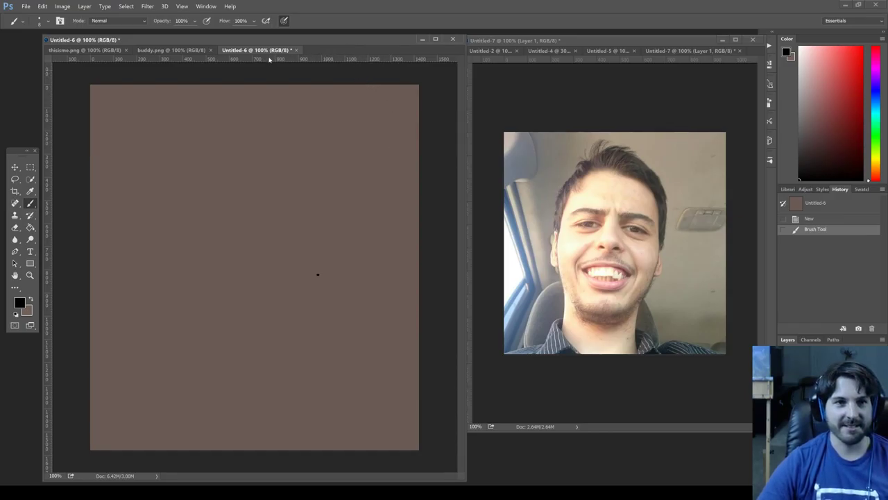
key(ctrl+z)
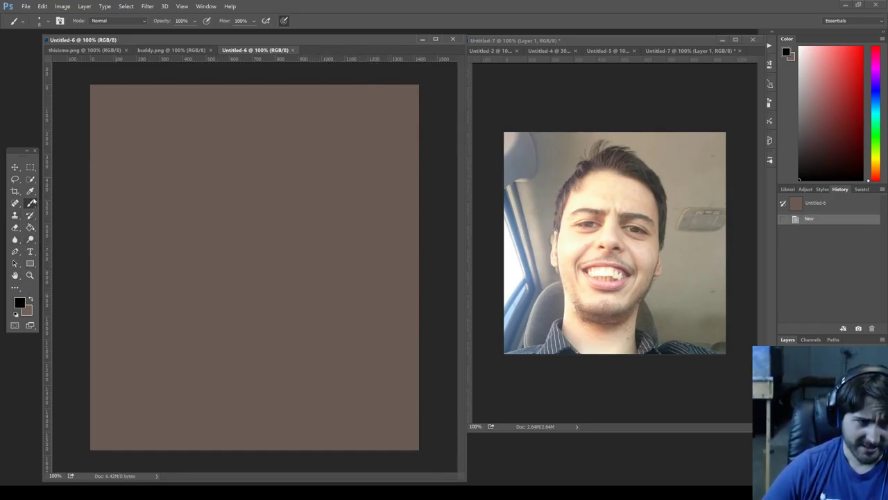
right_click(31, 205)
click(62, 231)
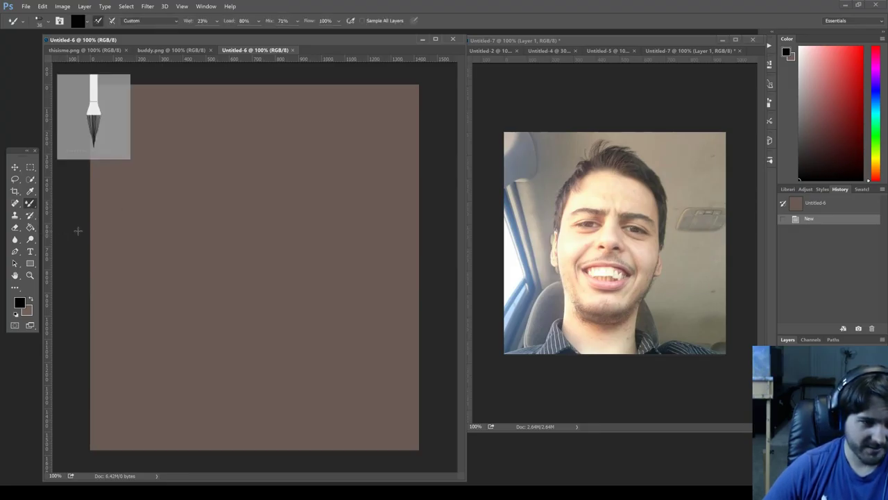
click(208, 225)
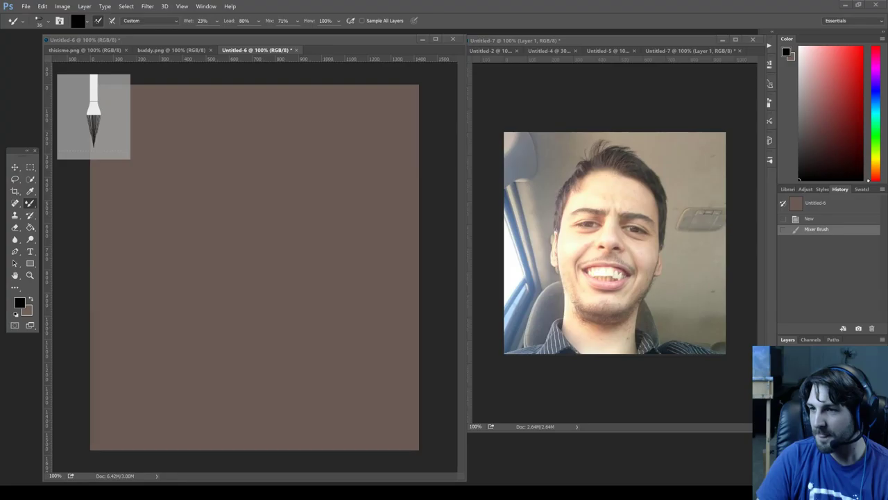
Bring the browser window with the portrait sketch open on Twitter over the Photoshop workspace.
mouse_move(887, 145)
mouse_down()
mouse_move(728, 95)
mouse_move(481, 47)
mouse_up()
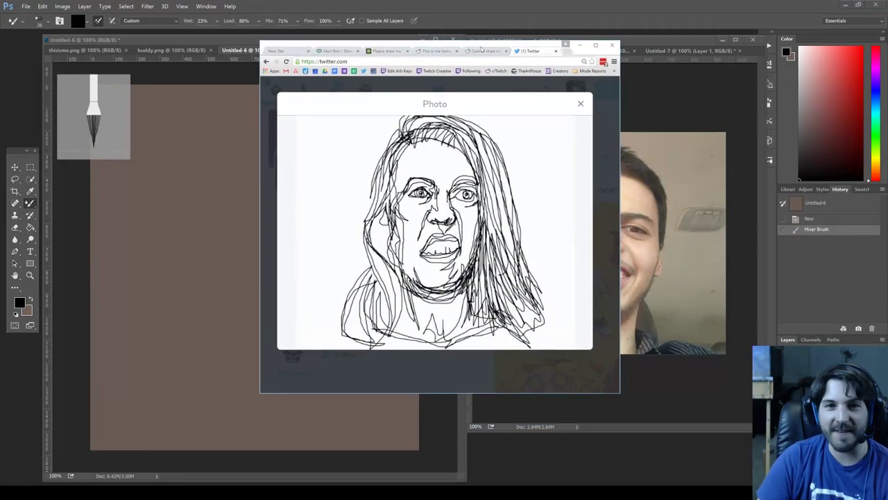